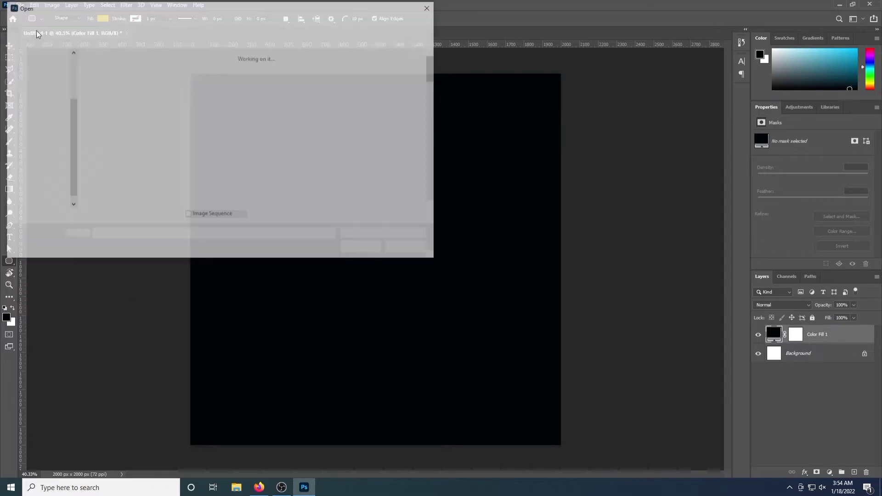
Open the watch photo from the pictures folder on the D: drive
click(41, 182)
double_click(347, 82)
scroll(285, 120, down, 3)
scroll(284, 121, down, 12)
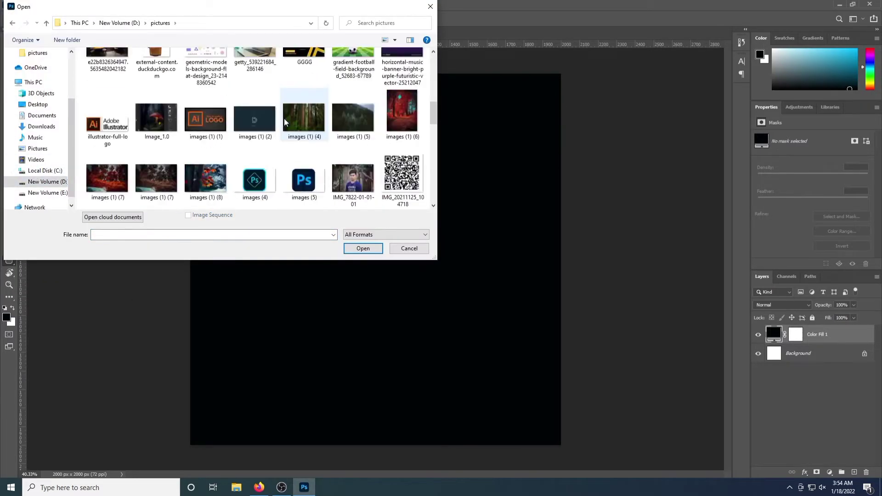
scroll(285, 152, down, 10)
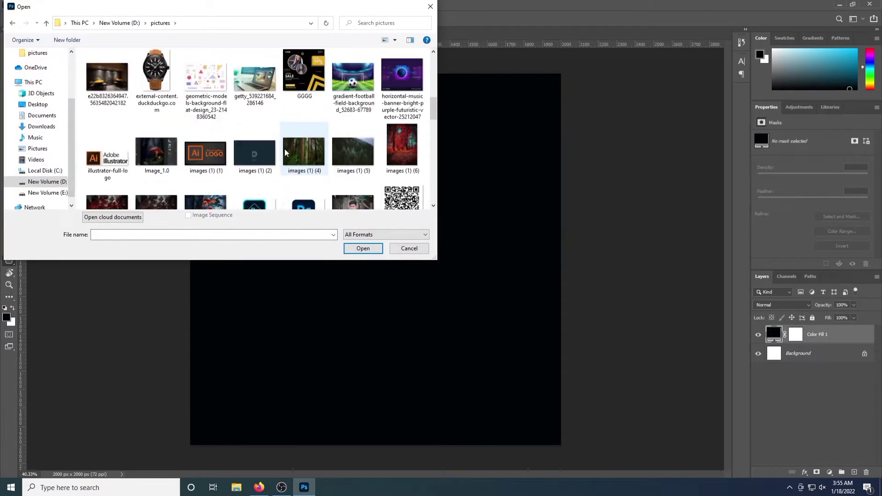
click(158, 198)
click(363, 248)
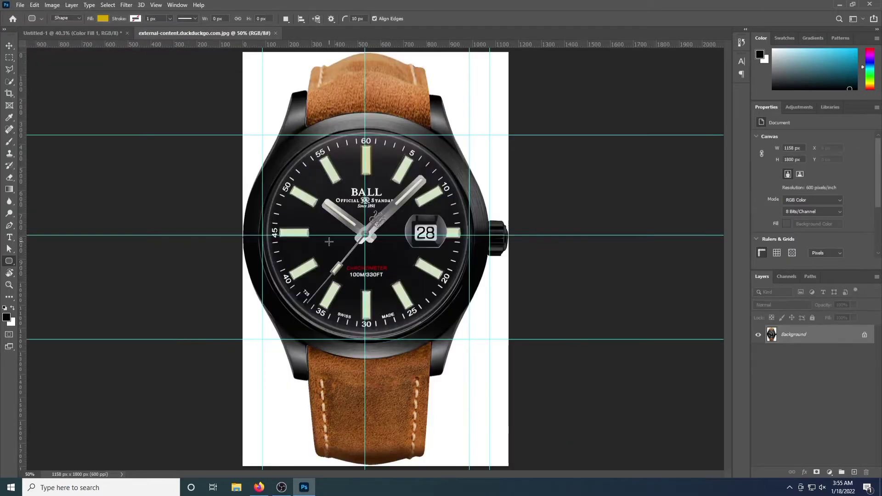
Erase the white background around the watch and strap with the Background Eraser
right_click(10, 178)
click(51, 186)
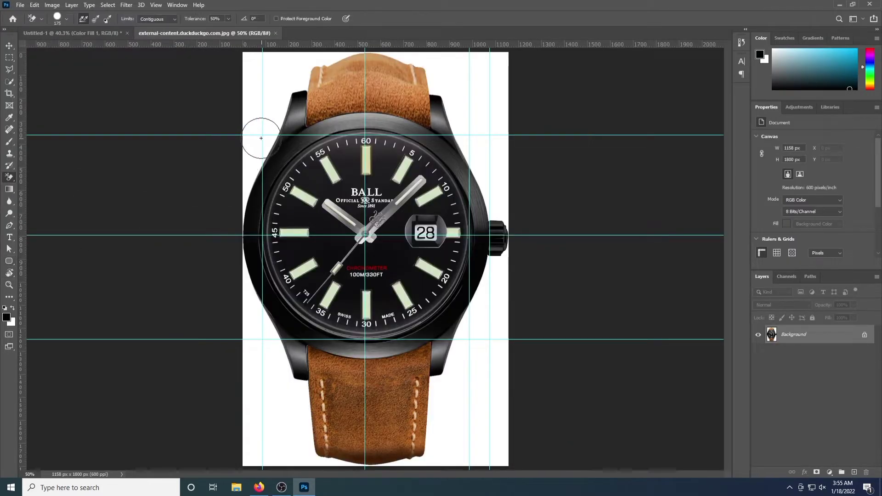
mouse_move(261, 137)
mouse_down()
mouse_move(291, 65)
mouse_move(325, 47)
mouse_up()
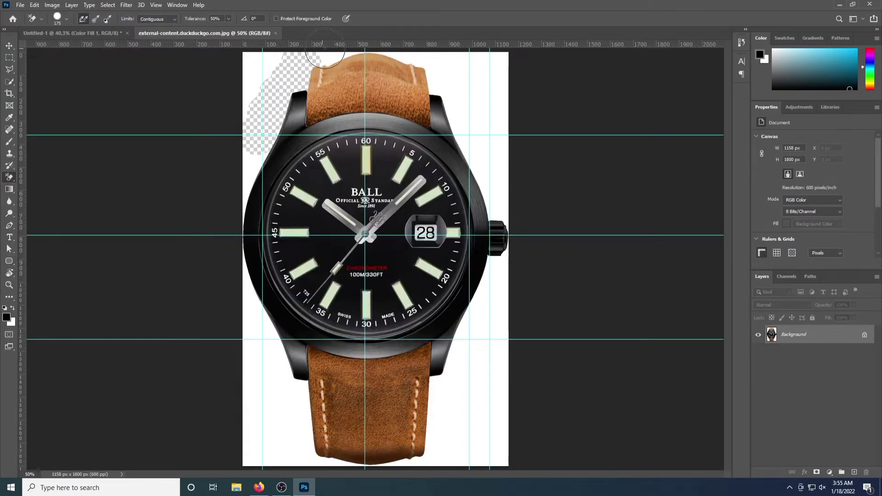
mouse_move(405, 53)
mouse_down()
mouse_move(384, 52)
mouse_move(419, 53)
mouse_move(446, 89)
mouse_move(511, 244)
mouse_move(489, 272)
mouse_move(444, 380)
mouse_move(434, 454)
mouse_move(392, 467)
mouse_up()
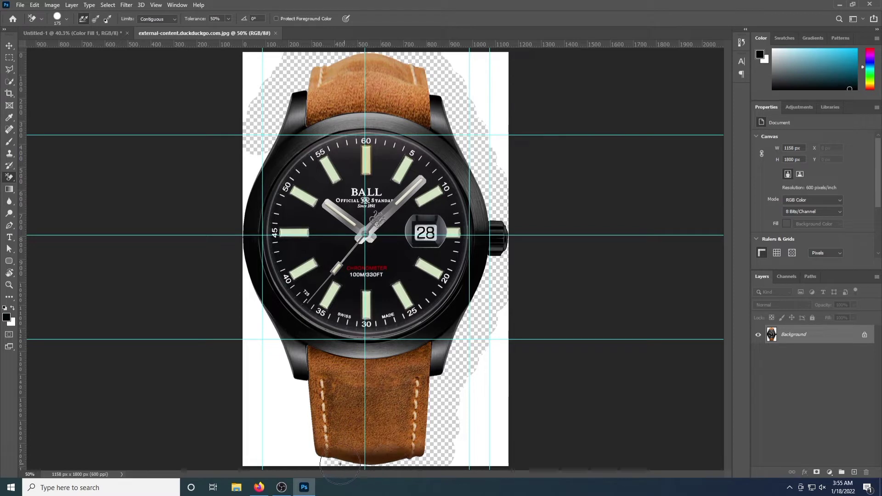
mouse_move(310, 454)
mouse_down()
mouse_move(300, 386)
mouse_move(280, 362)
mouse_move(238, 249)
mouse_move(259, 154)
mouse_move(244, 91)
mouse_move(245, 122)
mouse_move(268, 69)
mouse_up()
Clear the remaining white beside the upper and lower strap with the plain Eraser
right_click(9, 177)
click(50, 174)
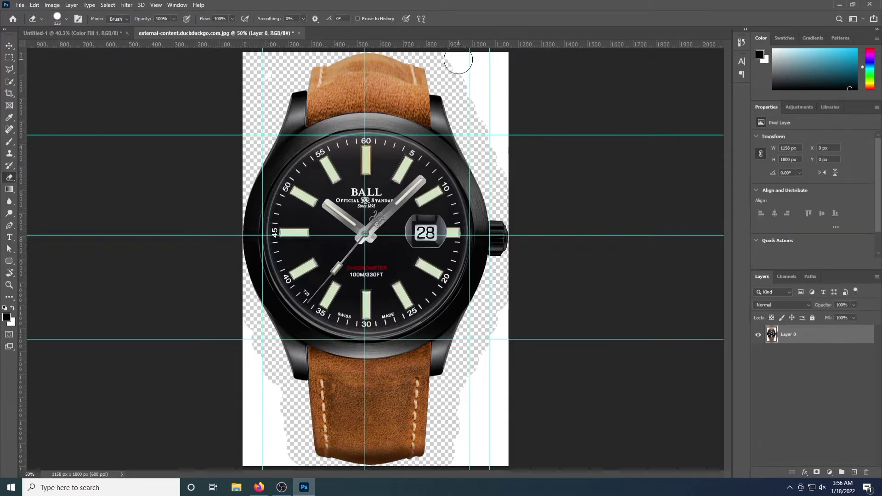
mouse_move(450, 56)
mouse_down()
mouse_move(492, 126)
mouse_move(505, 73)
mouse_up()
mouse_move(508, 311)
mouse_down()
mouse_move(464, 437)
mouse_move(497, 455)
mouse_move(506, 384)
mouse_up()
mouse_move(245, 317)
mouse_down()
mouse_move(272, 406)
mouse_move(283, 460)
mouse_move(274, 465)
mouse_move(246, 437)
mouse_move(266, 442)
mouse_up()
click(9, 46)
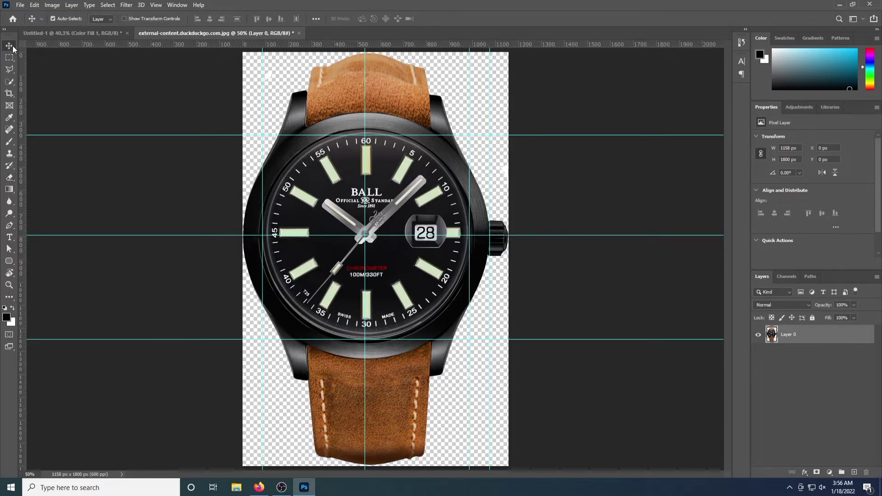
Copy the cut-out watch into Untitled-1 and erase leftover white specks and edge fringe
drag(294, 163, 381, 250)
click(8, 179)
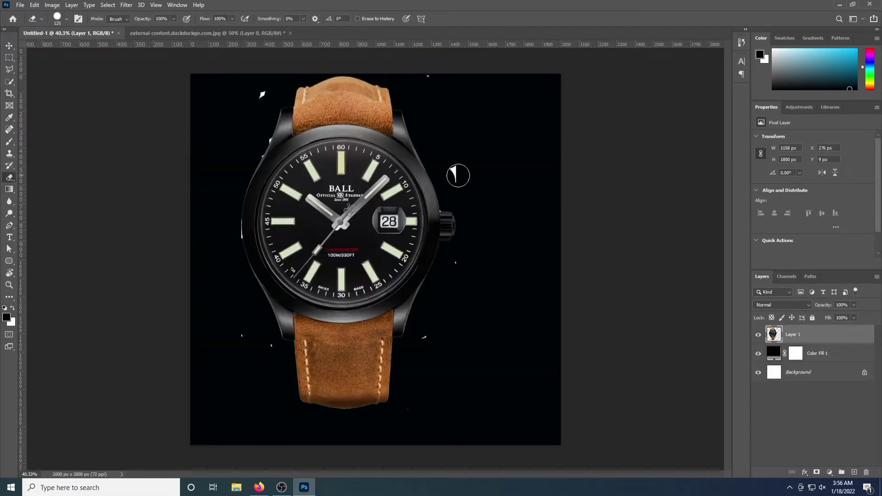
click(454, 174)
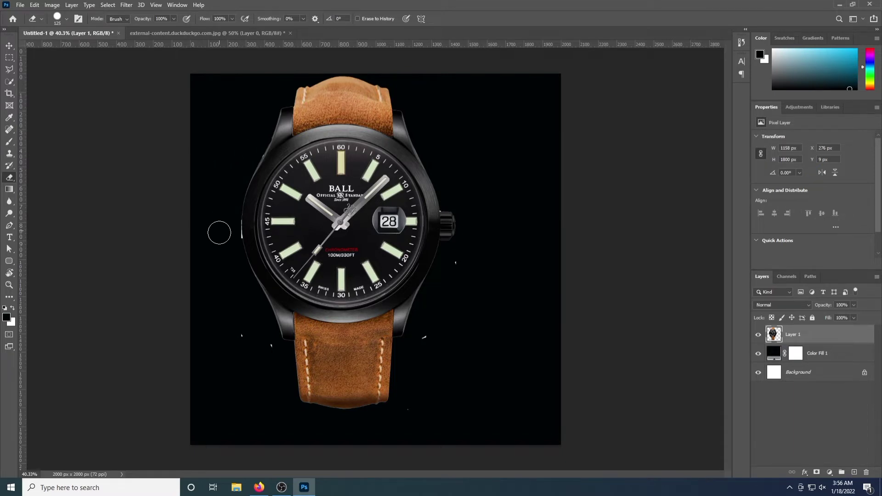
scroll(219, 233, up, 5)
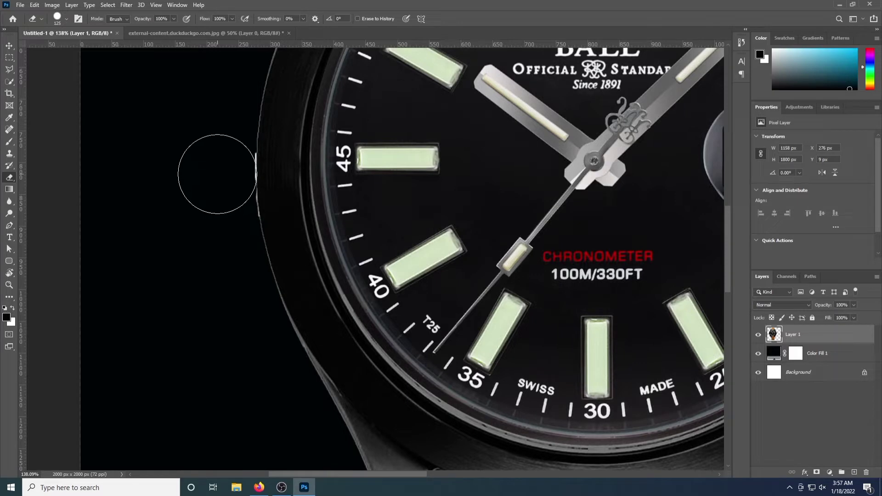
mouse_move(217, 174)
mouse_down()
mouse_move(207, 157)
mouse_move(207, 199)
mouse_move(222, 220)
mouse_up()
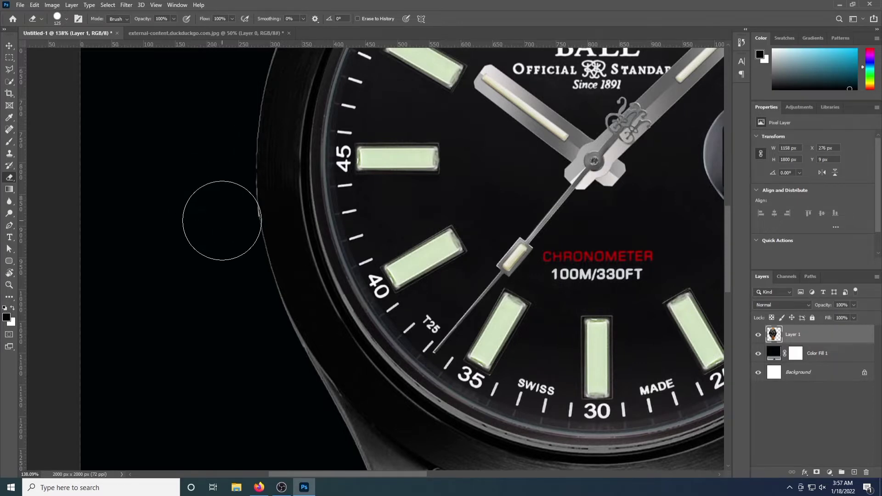
scroll(220, 221, down, 6)
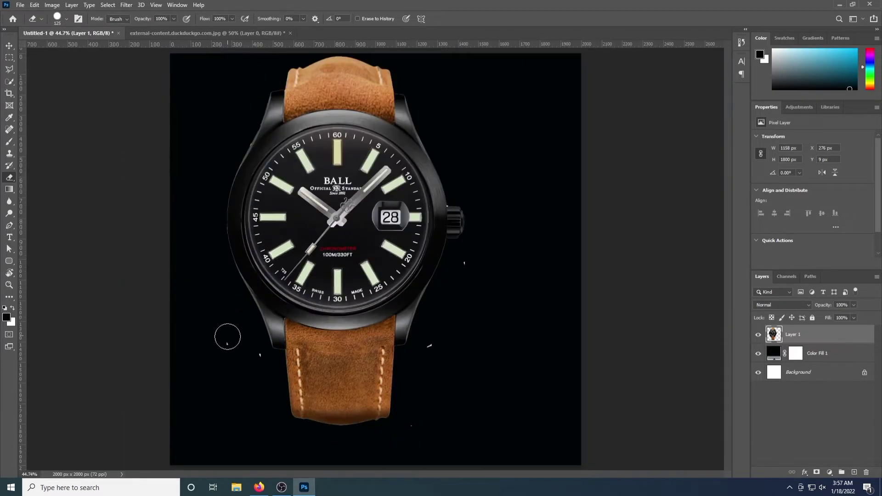
click(413, 428)
scroll(392, 388, down, 4)
scroll(392, 389, up, 2)
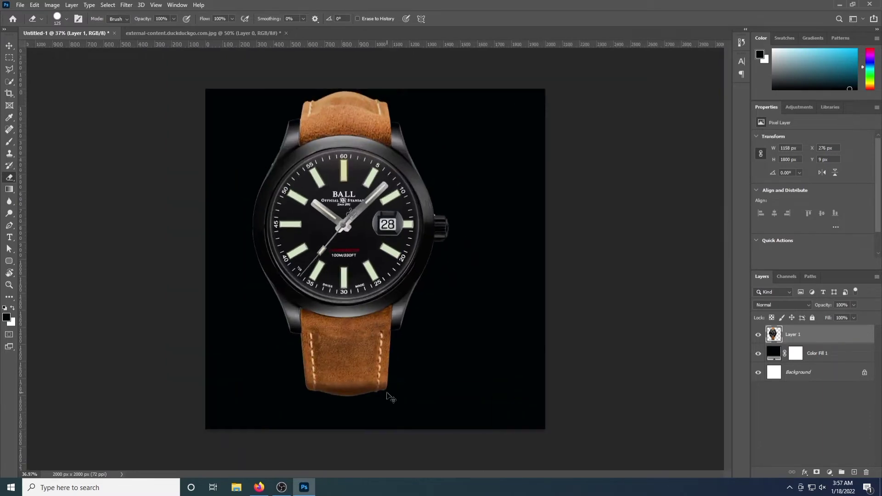
Free Transform the watch to about 60% size, tilted 23.57°, positioned on the black square
key(ctrl+t)
scroll(390, 391, down, 2)
scroll(221, 78, up, 4)
drag(227, 55, 343, 231)
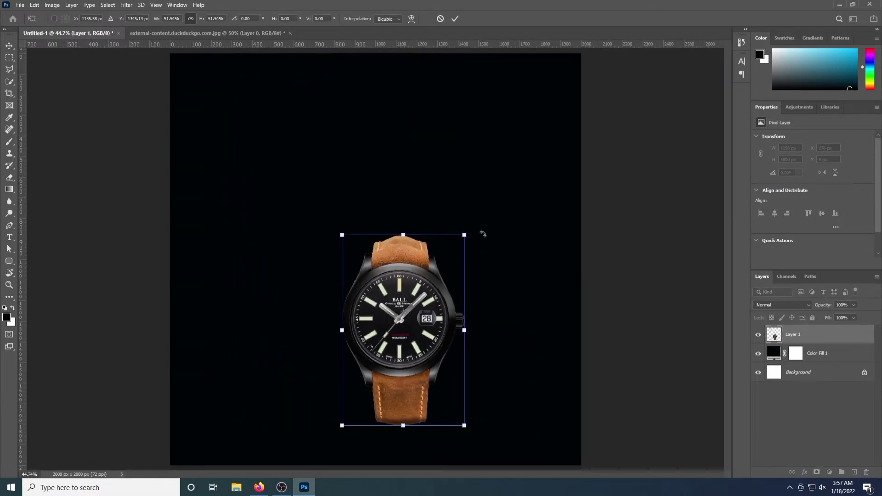
drag(481, 233, 511, 270)
drag(413, 307, 416, 227)
scroll(419, 367, down, 1)
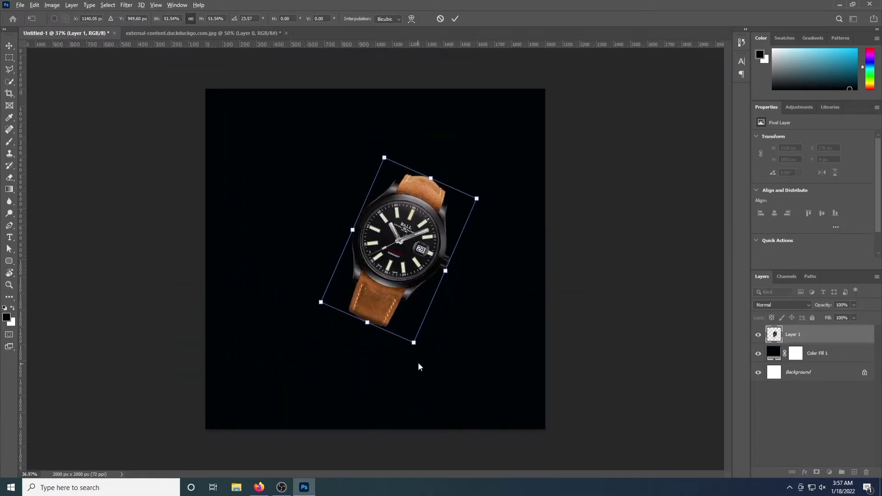
drag(476, 208, 497, 184)
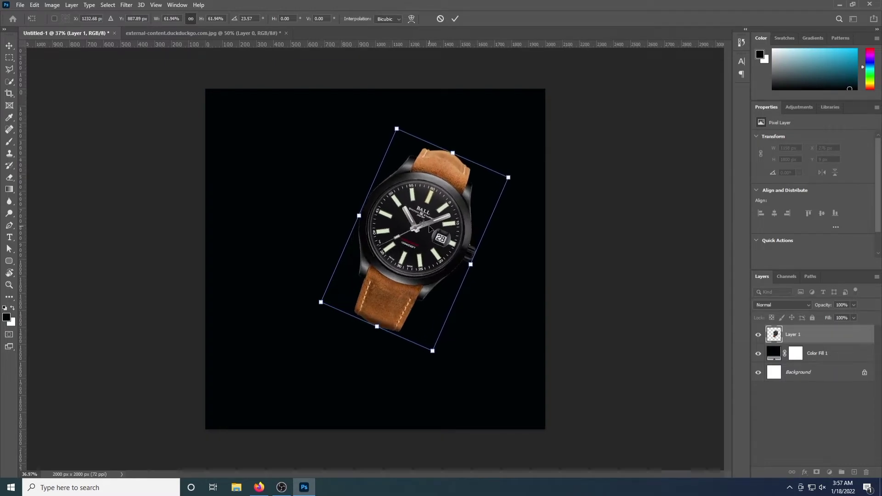
drag(418, 229, 409, 250)
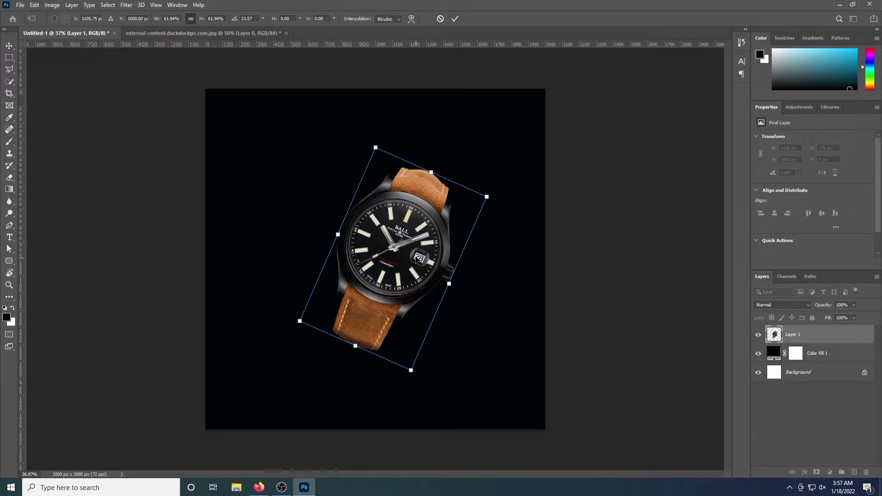
drag(408, 369, 409, 363)
drag(374, 278, 375, 251)
key(Return)
Draw a yellow ellipse, place it below Layer 1, and move it to the canvas centre
key(e)
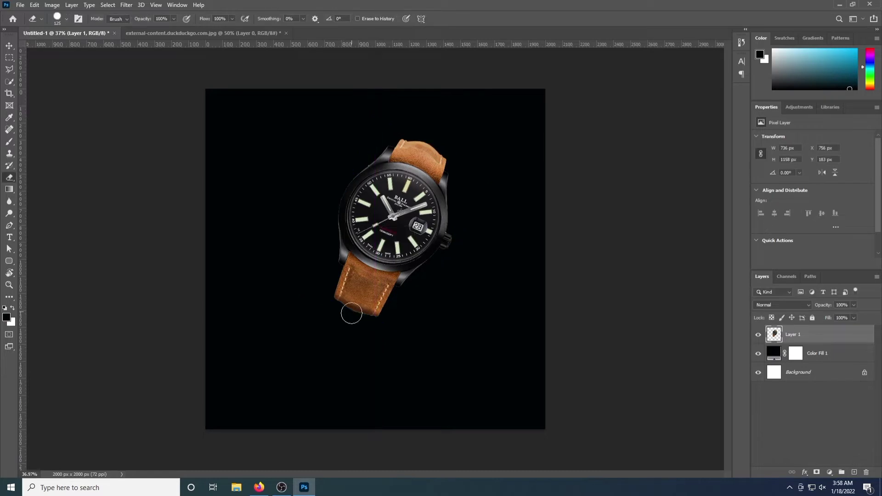
click(9, 261)
click(46, 271)
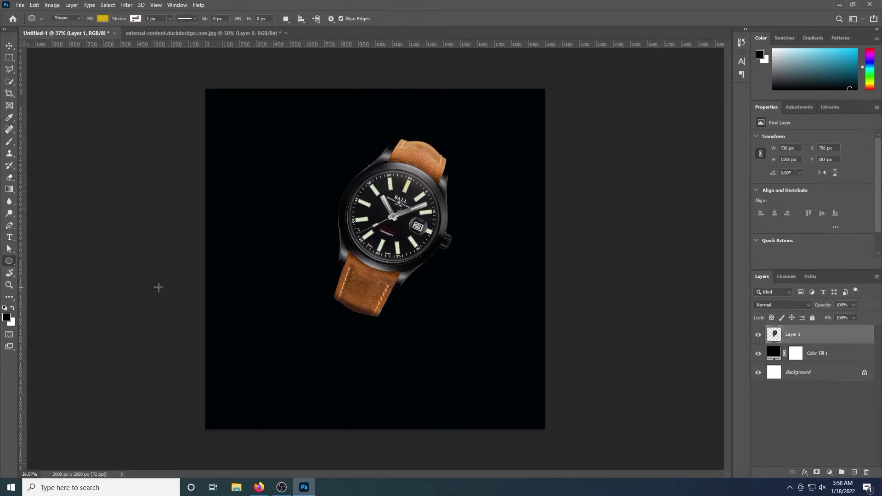
drag(295, 263, 472, 369)
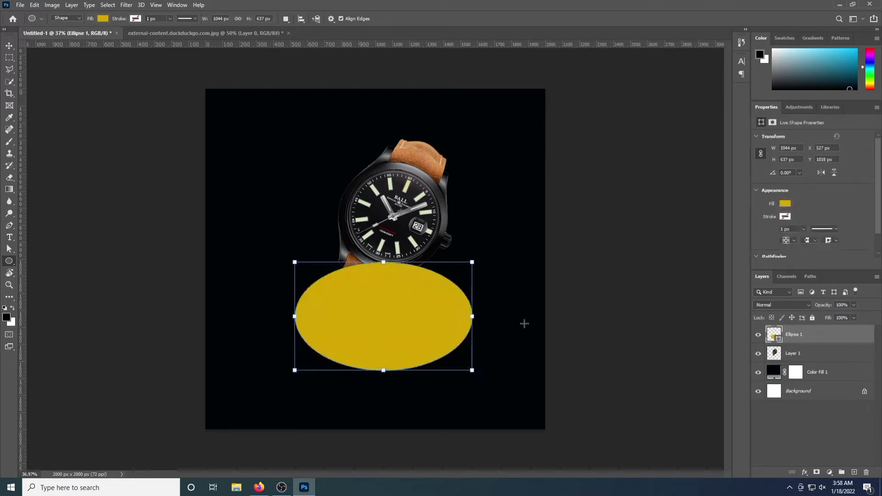
drag(830, 336, 831, 360)
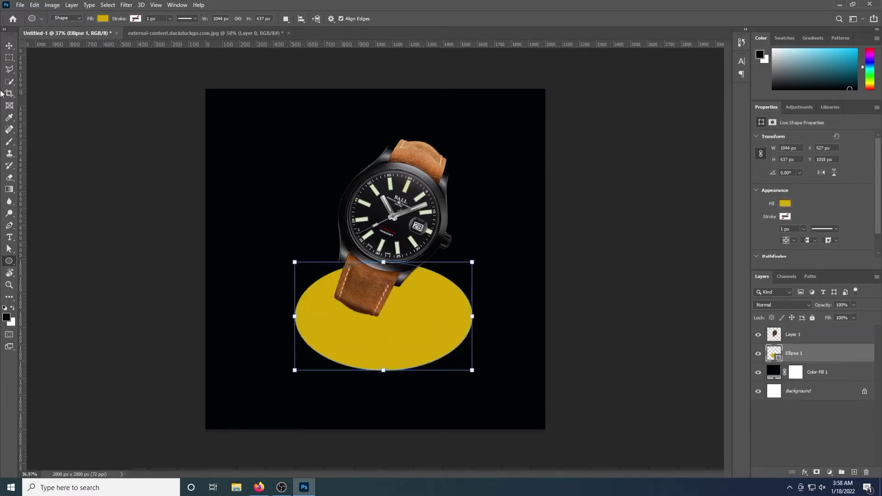
click(8, 46)
drag(361, 359, 384, 335)
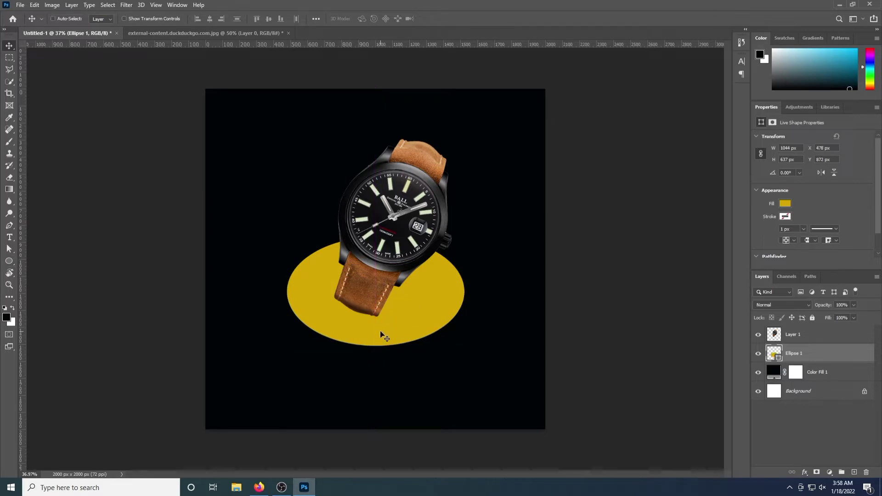
Enlarge the ellipse with Free Transform and shift it down and right
key(ctrl+t)
drag(285, 235, 243, 210)
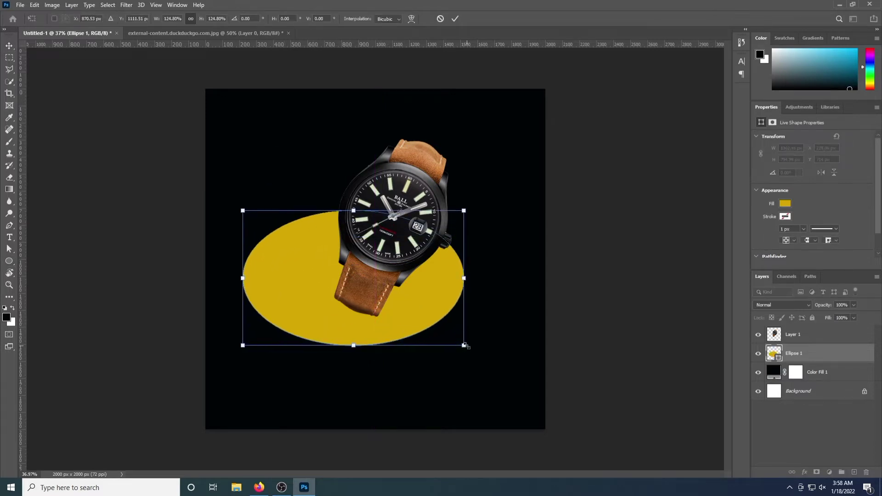
drag(466, 346, 487, 359)
drag(398, 321, 423, 318)
key(Return)
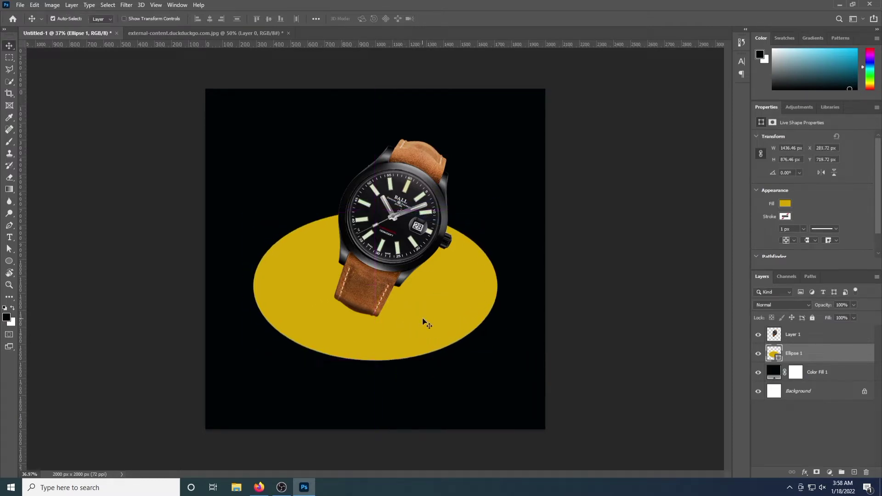
Reshape the ellipse's left anchor and handle with the Direct Selection Tool
click(9, 250)
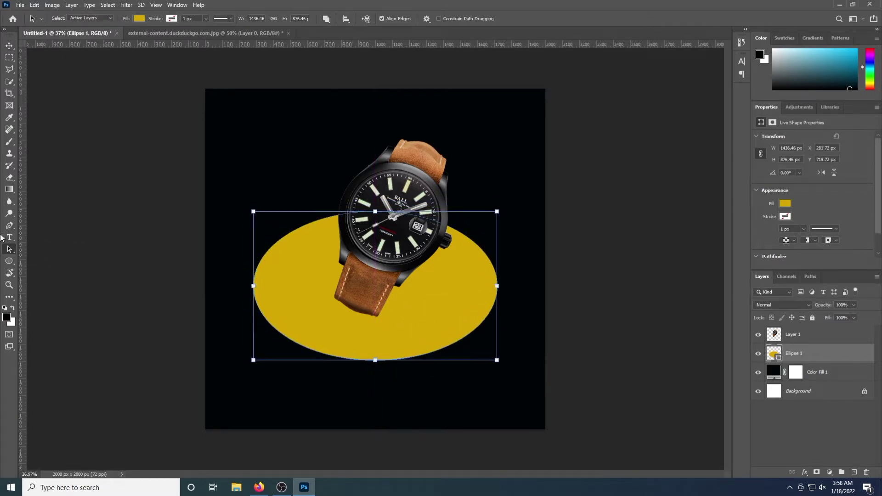
drag(9, 248, 42, 256)
click(252, 286)
drag(253, 246, 295, 201)
key(Return)
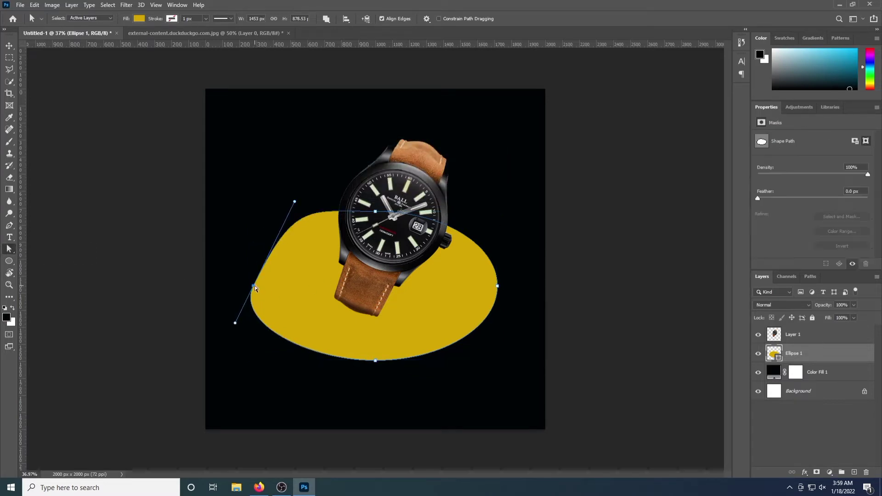
drag(255, 285, 263, 286)
Bulge the lower right and rework the right and bottom anchors into an irregular blob
drag(376, 362, 447, 376)
mouse_move(498, 285)
mouse_down()
mouse_move(479, 285)
mouse_move(495, 288)
mouse_up()
drag(499, 231, 521, 218)
drag(495, 285, 490, 291)
drag(474, 330, 462, 329)
drag(378, 363, 390, 377)
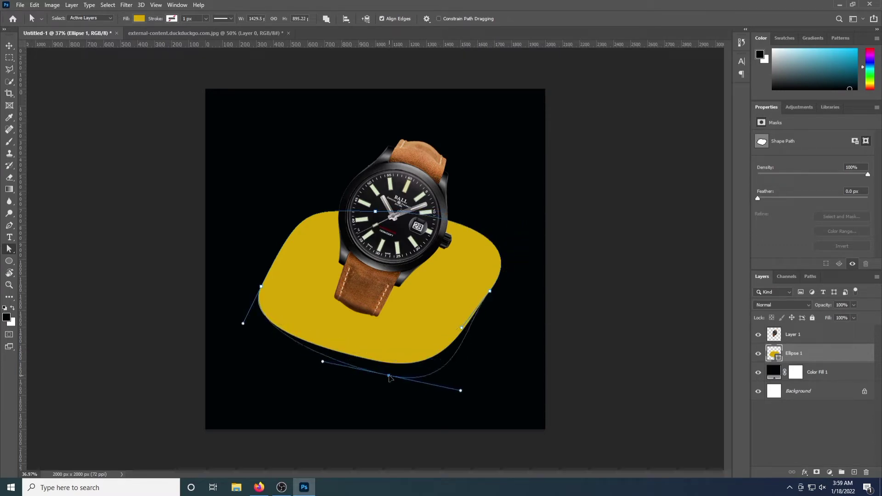
key(v)
click(143, 142)
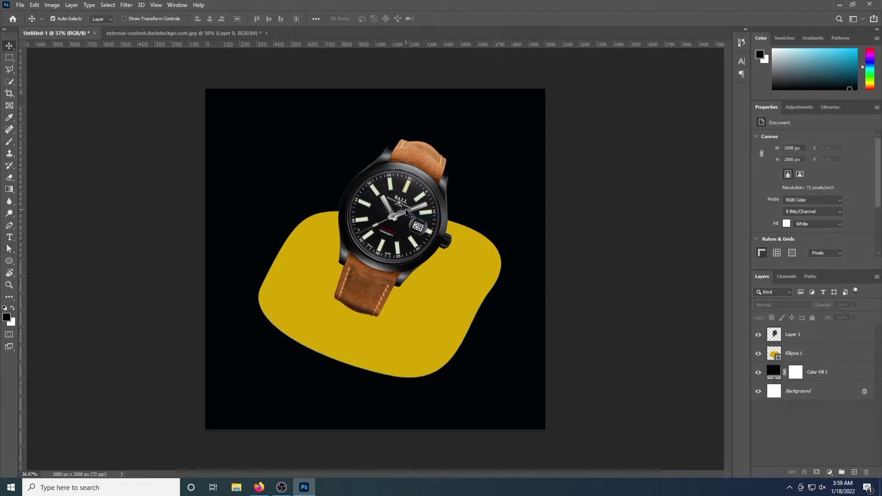
Remove the blob's yellow Color Overlay and enable a Gradient Overlay instead
drag(394, 206, 399, 213)
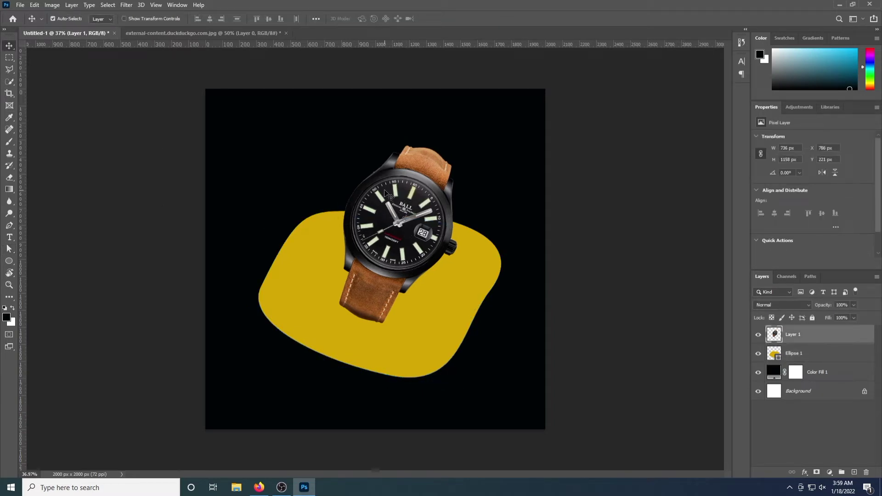
double_click(828, 349)
click(508, 362)
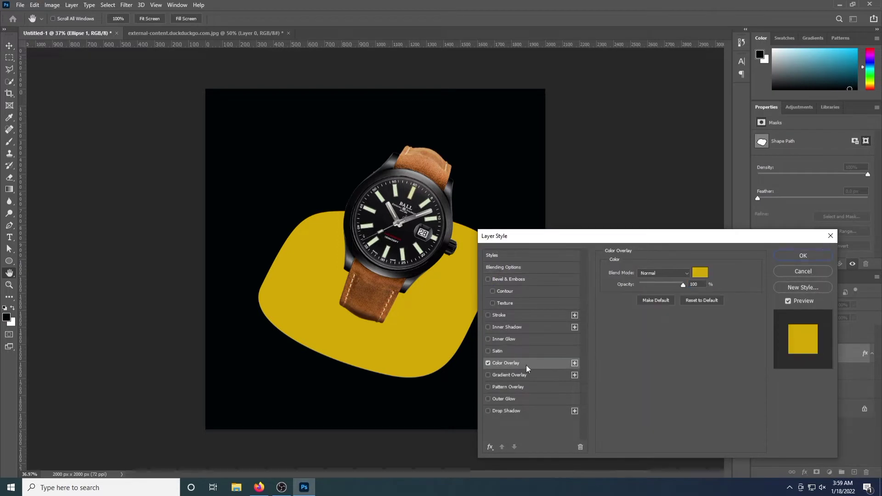
click(700, 273)
key(Return)
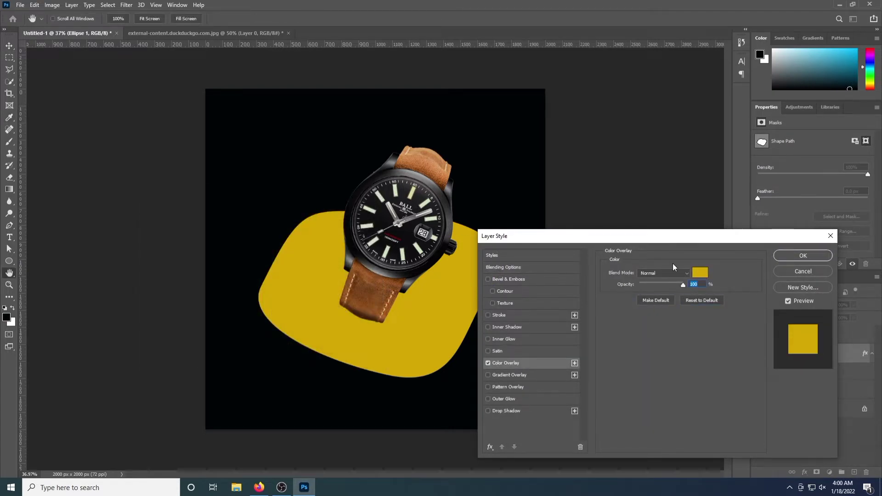
click(687, 274)
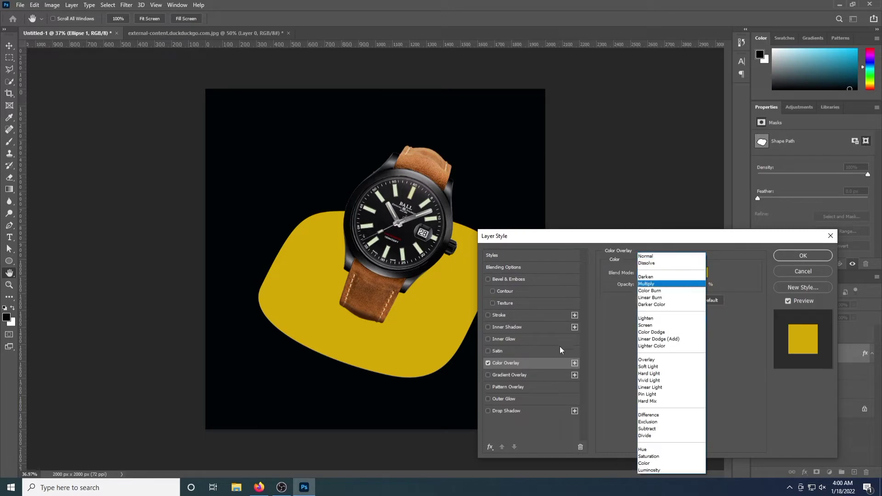
click(495, 364)
click(488, 363)
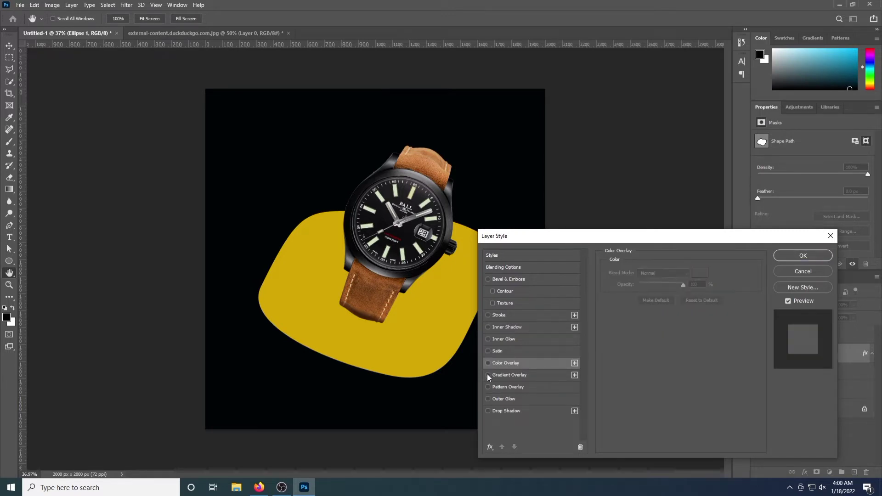
click(516, 374)
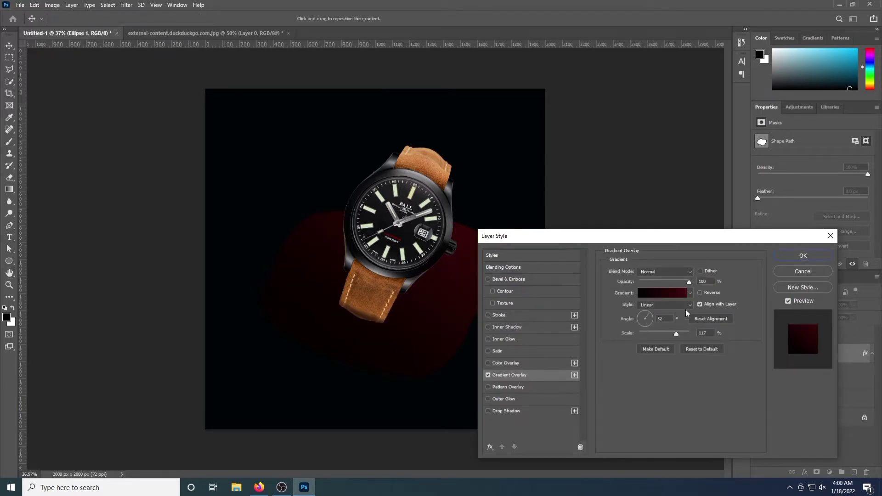
Apply the cyan-to-blue Blue_21 preset from the Blues group as the blob's gradient
click(661, 292)
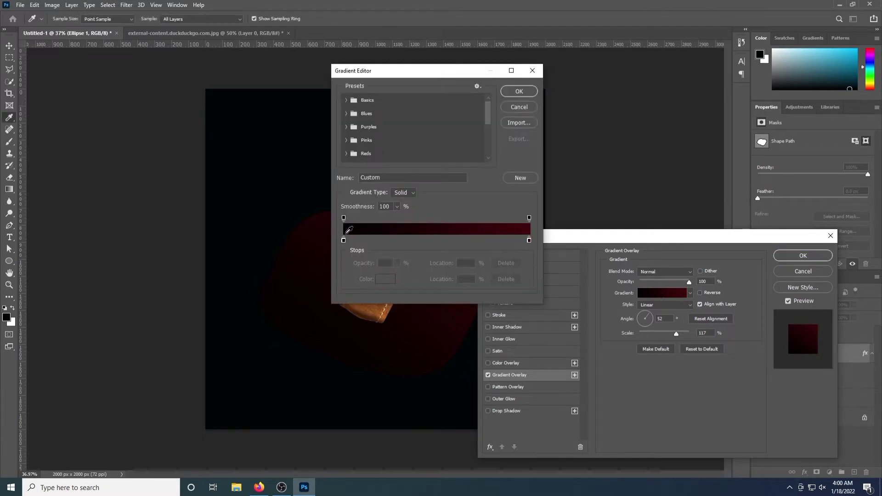
scroll(375, 133, down, 3)
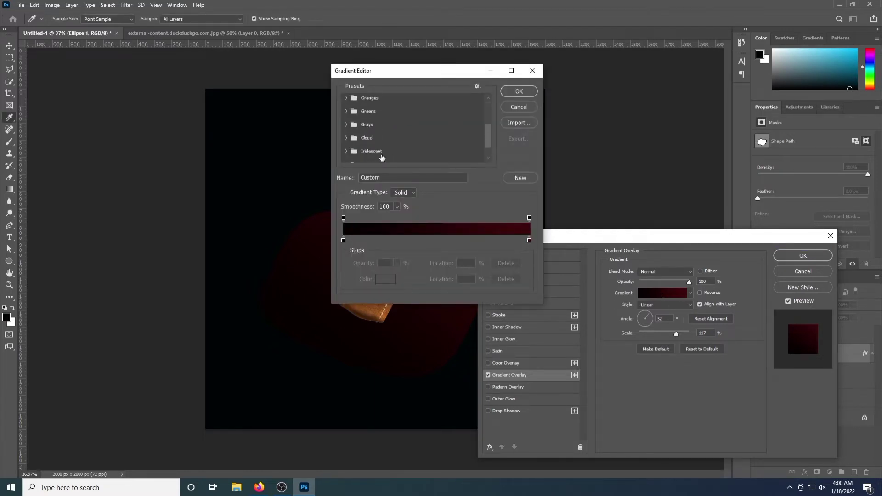
scroll(377, 154, down, 1)
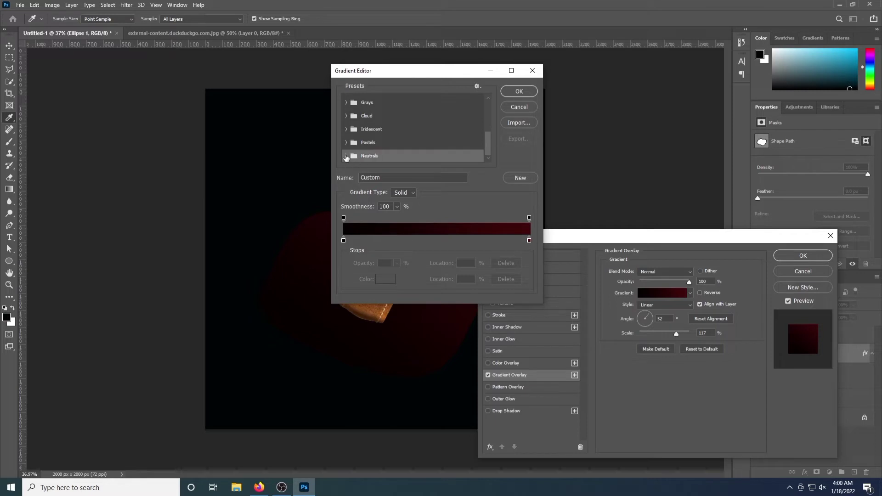
click(347, 159)
click(346, 127)
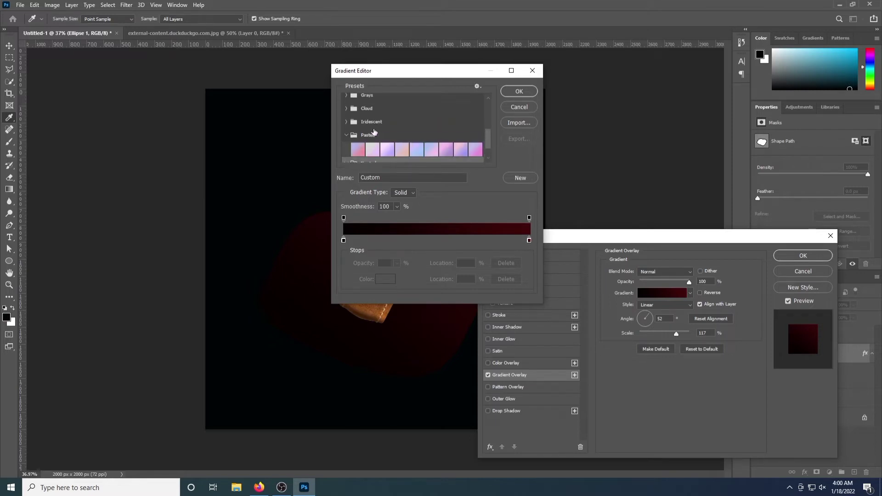
scroll(375, 132, up, 5)
click(347, 101)
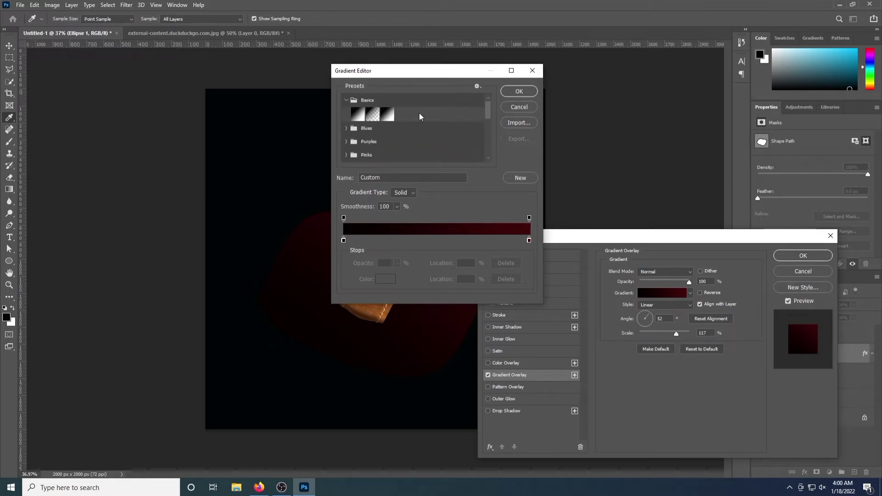
scroll(348, 113, down, 1)
click(347, 121)
scroll(348, 122, down, 2)
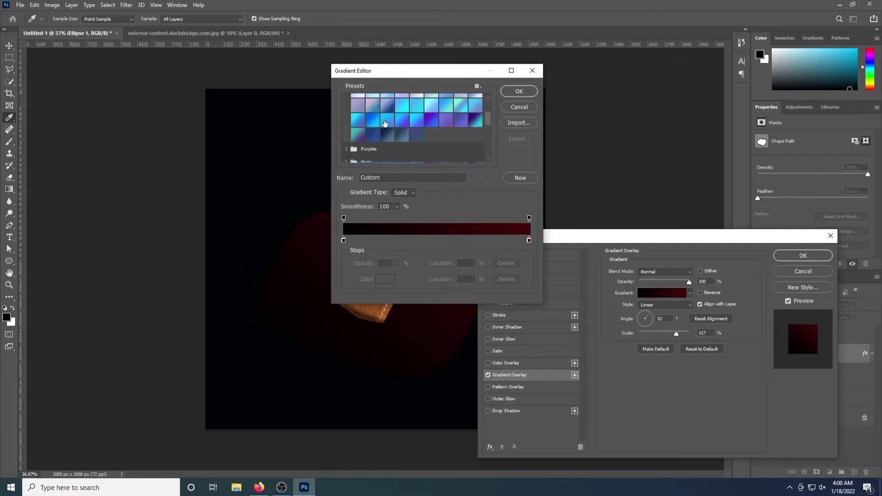
click(388, 130)
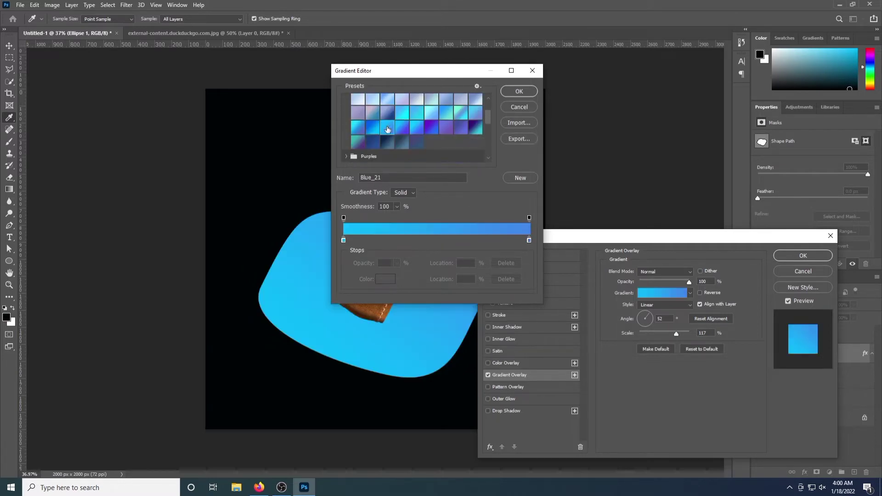
click(419, 127)
click(520, 91)
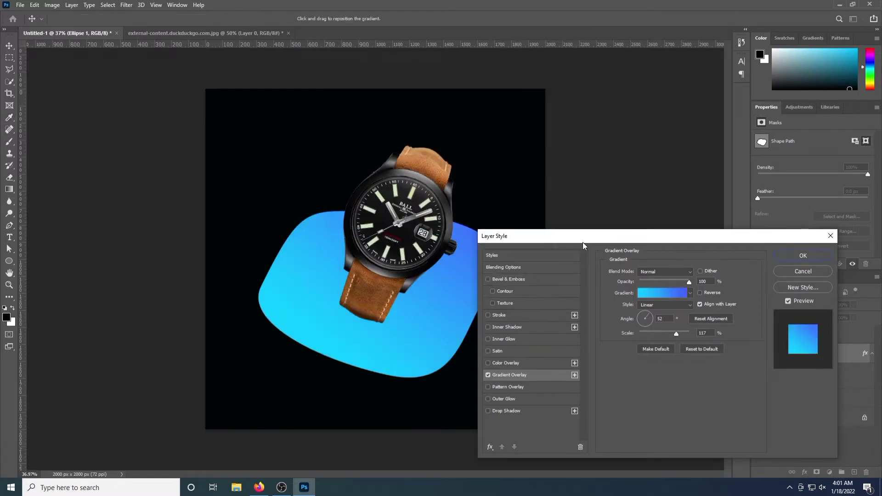
click(817, 260)
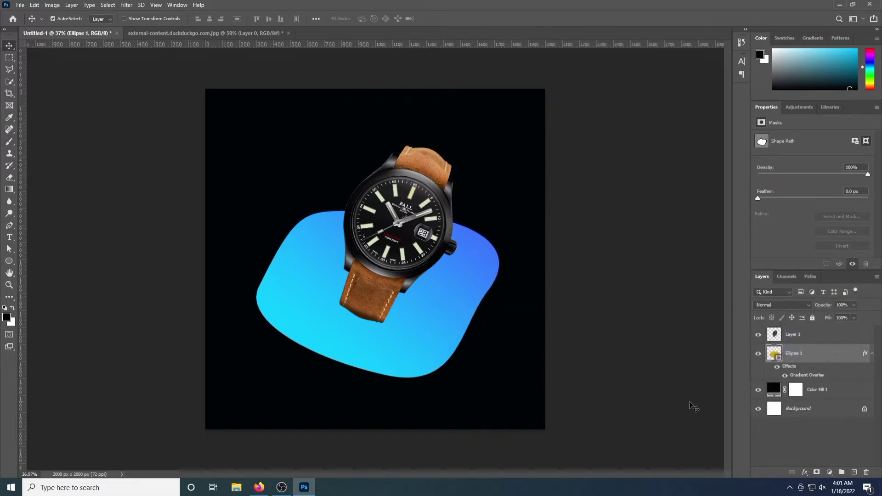
Shrink the blob to about 90% and move it down-right under the watch
key(ctrl+t)
drag(500, 376, 458, 361)
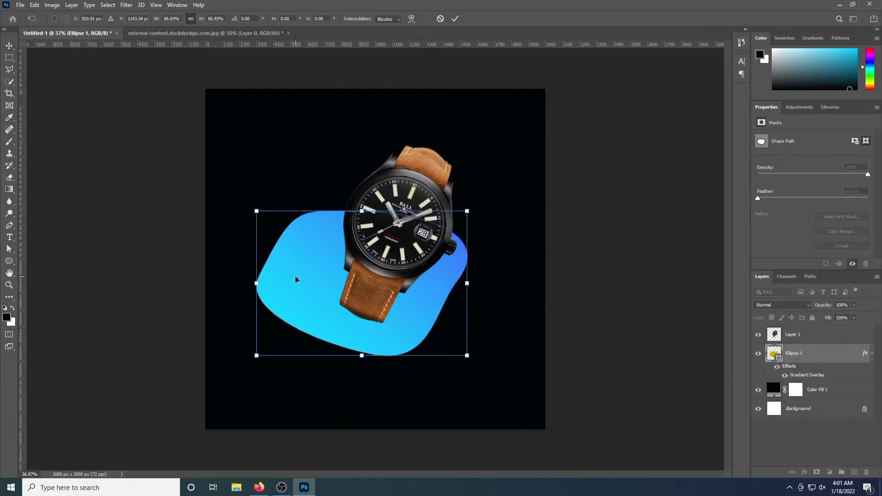
drag(295, 277, 309, 291)
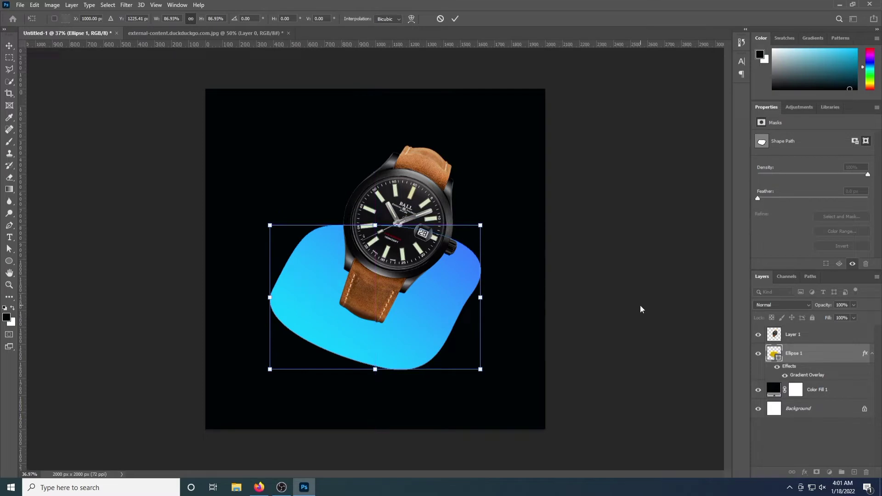
key(Return)
double_click(829, 334)
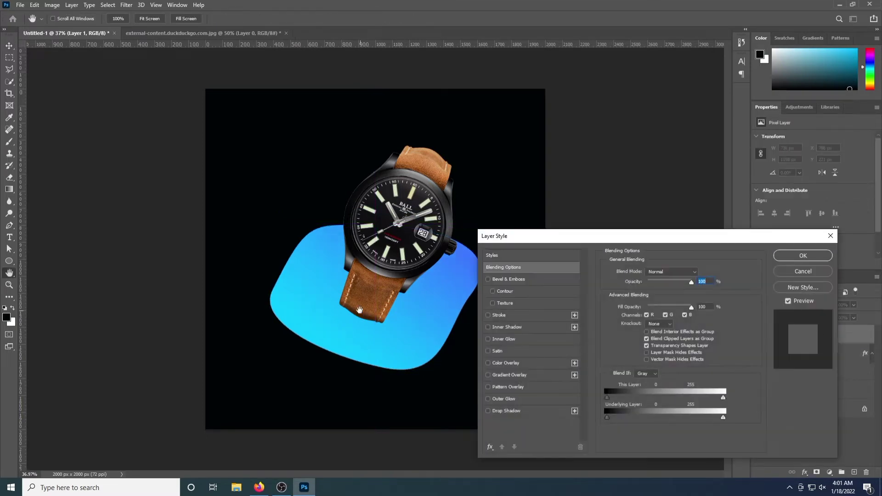
Close Layer 1's style dialog and select the regular Brush tool at a larger size
click(810, 255)
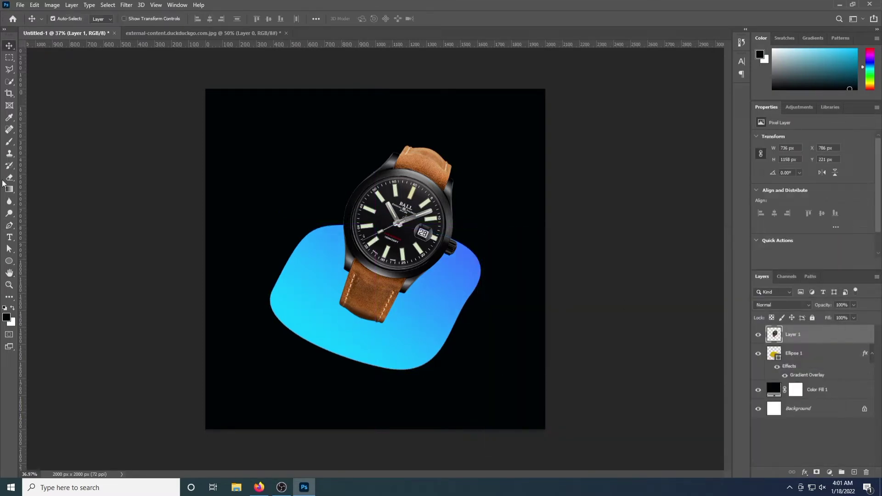
click(9, 165)
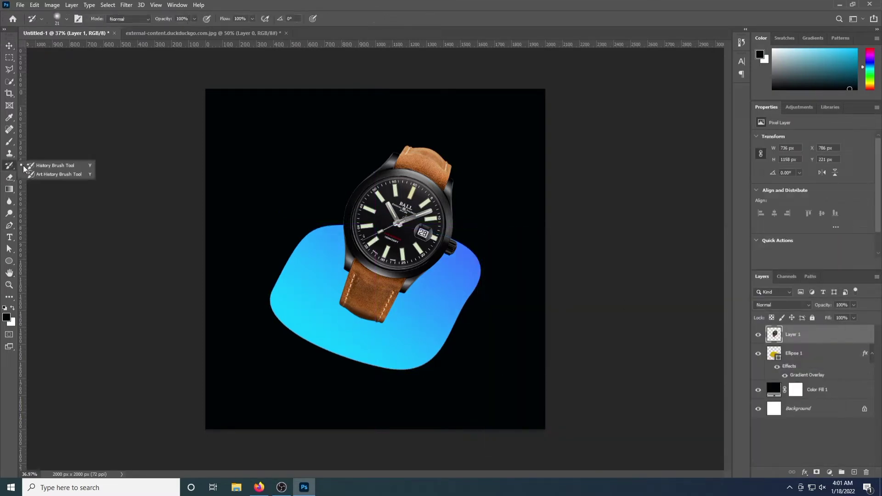
click(7, 119)
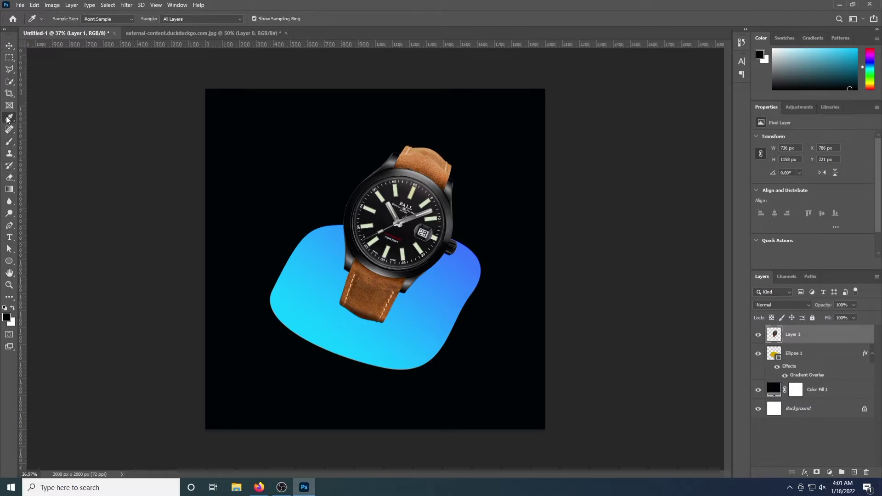
click(9, 142)
click(51, 142)
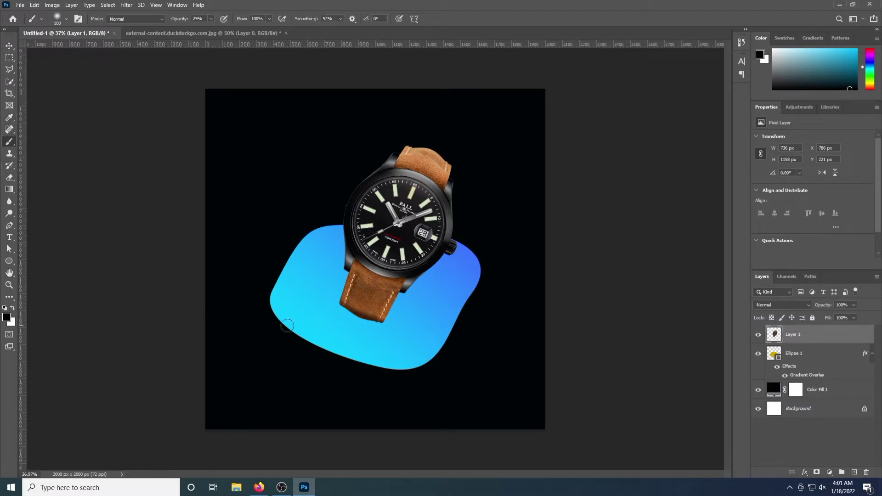
key(bracketright)
key(bracketright)
key(bracketright)
key(bracketright)
key(bracketright)
key(bracketright)
key(bracketright)
key(bracketright)
key(bracketright)
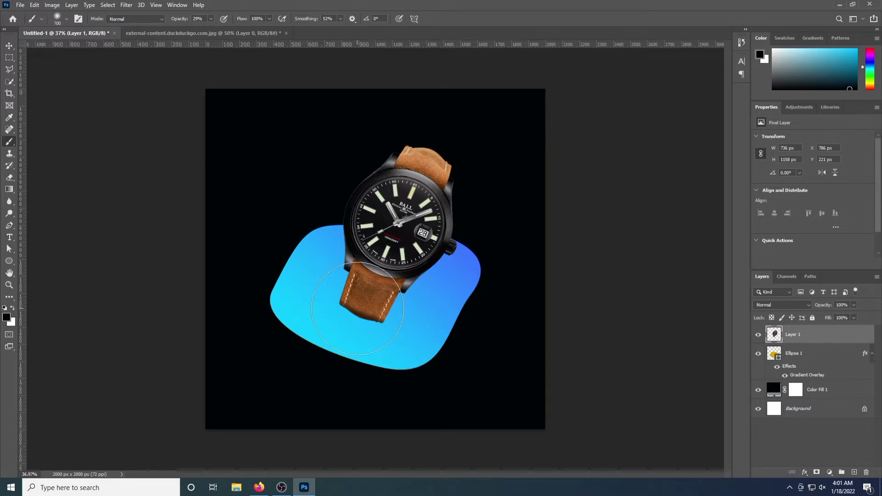
Add a new Layer 2 below the watch and paint soft black shadow dabs under the strap
click(854, 473)
drag(825, 335, 824, 363)
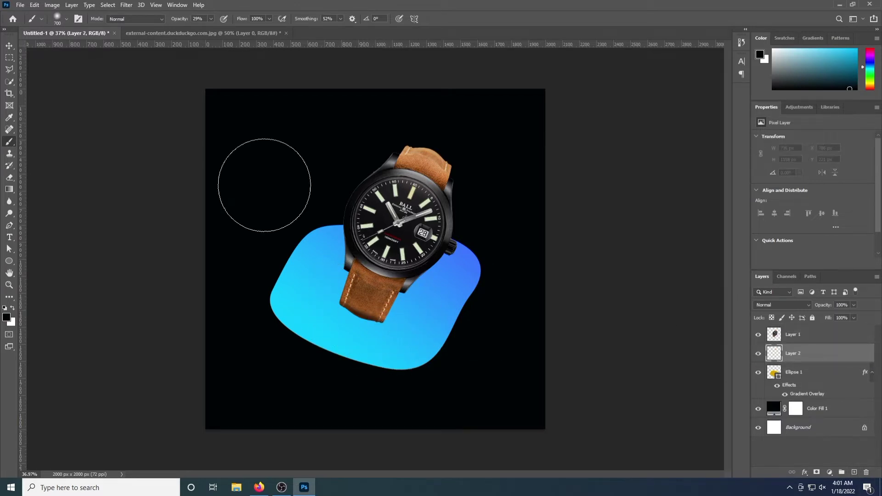
key(bracketright)
click(368, 308)
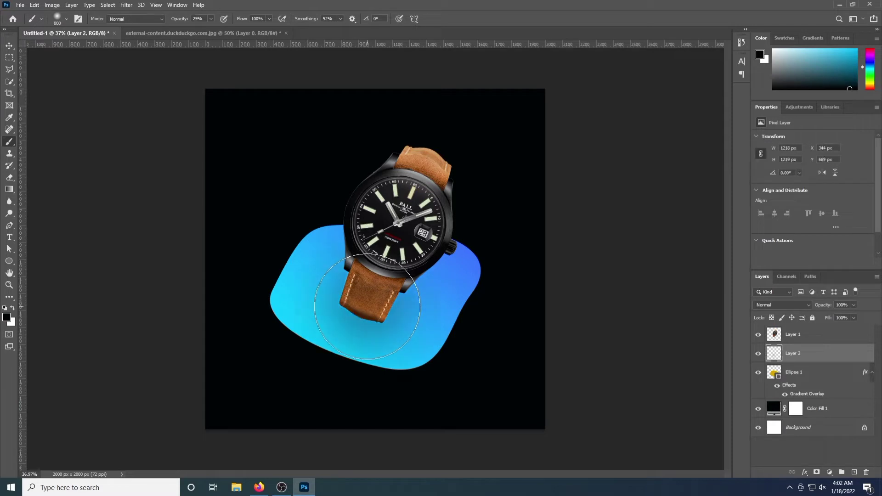
click(367, 307)
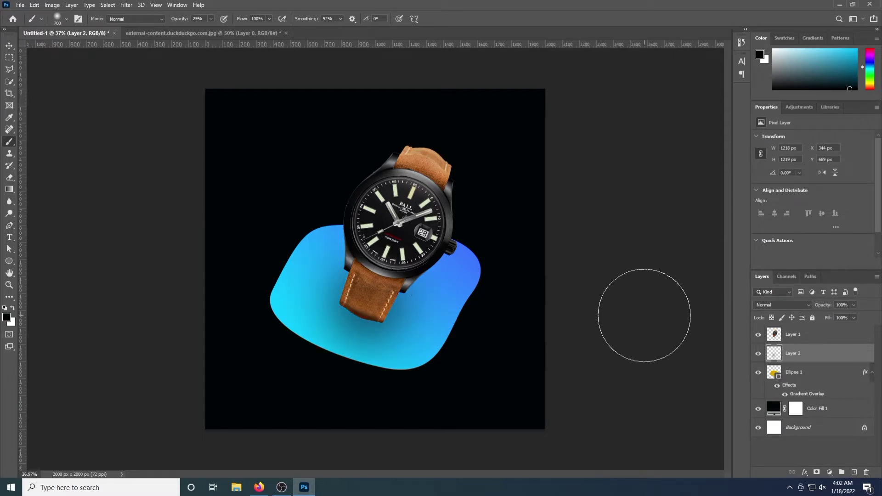
key(bracketleft)
key(bracketleft)
key(bracketleft)
click(363, 308)
key(bracketleft)
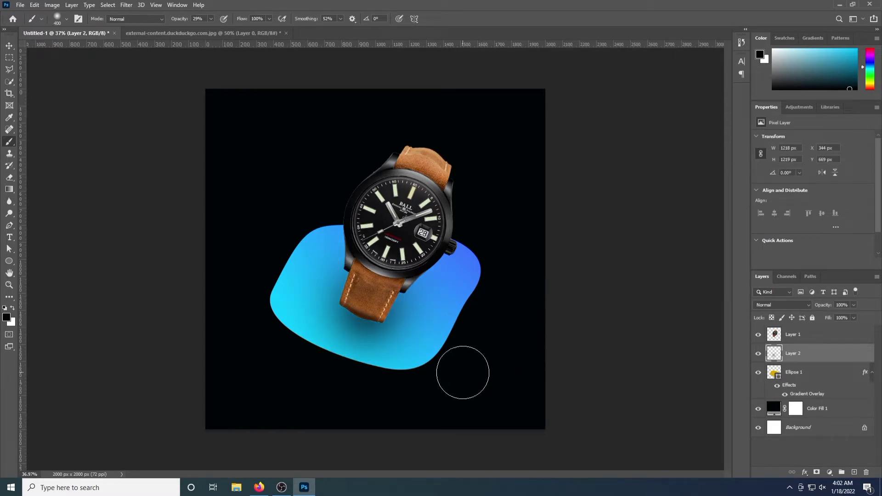
key(v)
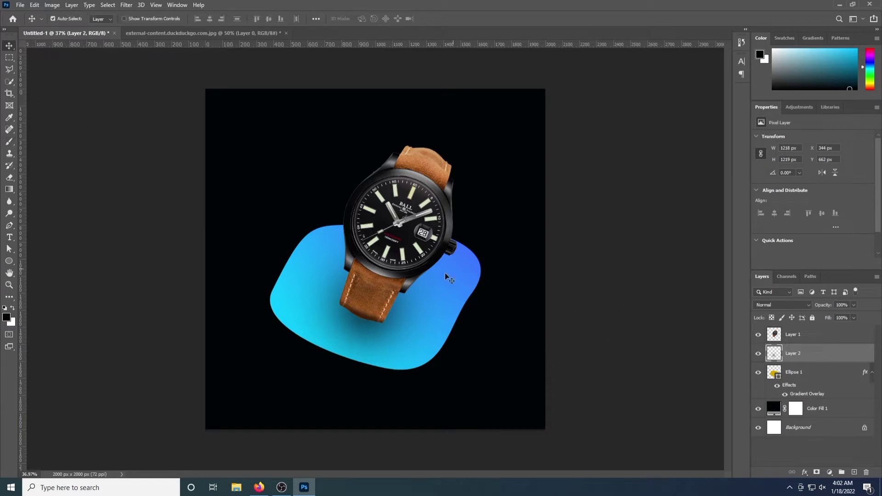
Lower brush opacity to about 12% and paint a faint shadow onto the blue blob
click(9, 144)
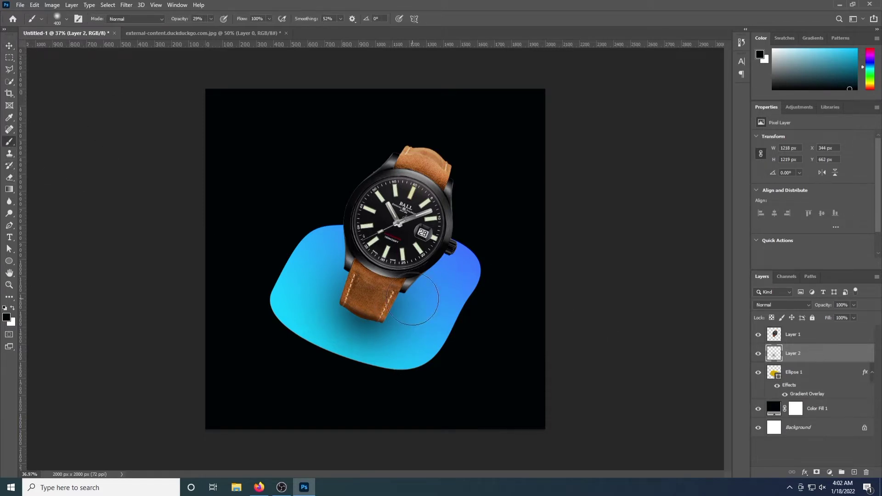
click(211, 19)
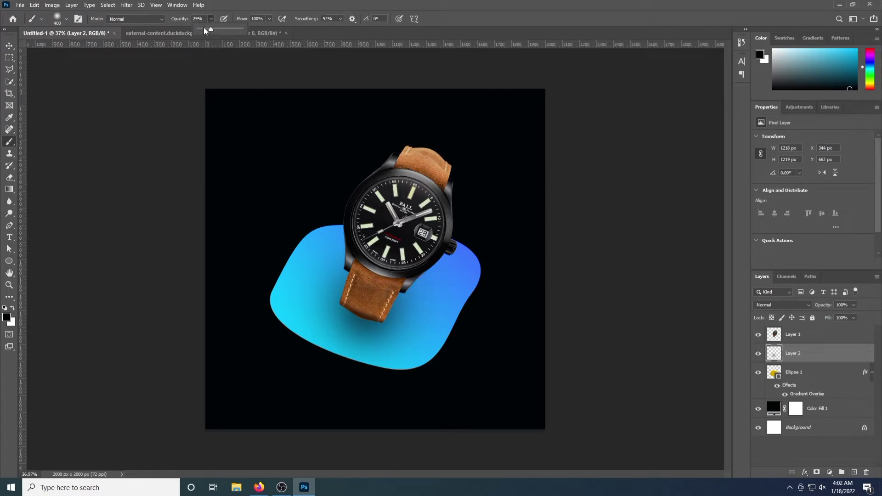
click(416, 294)
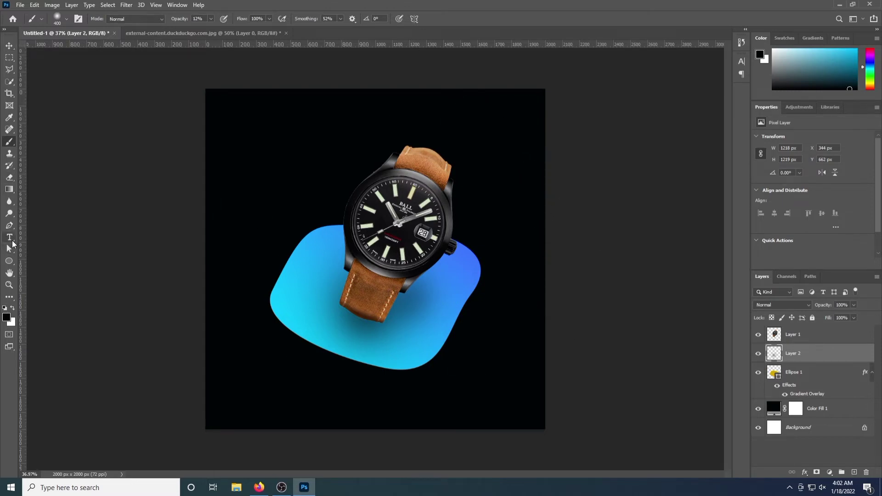
Add a 'LOGO HERE' text layer in the top-right corner of the ad
click(12, 239)
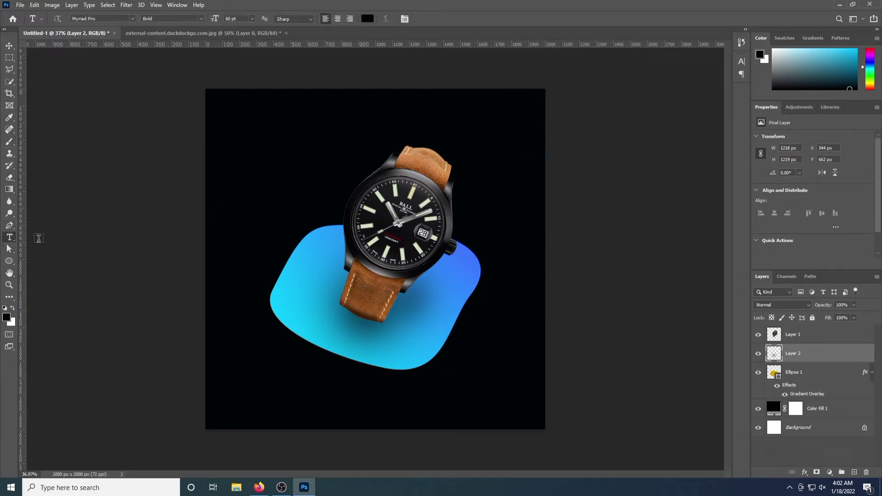
right_click(10, 240)
click(50, 237)
click(465, 114)
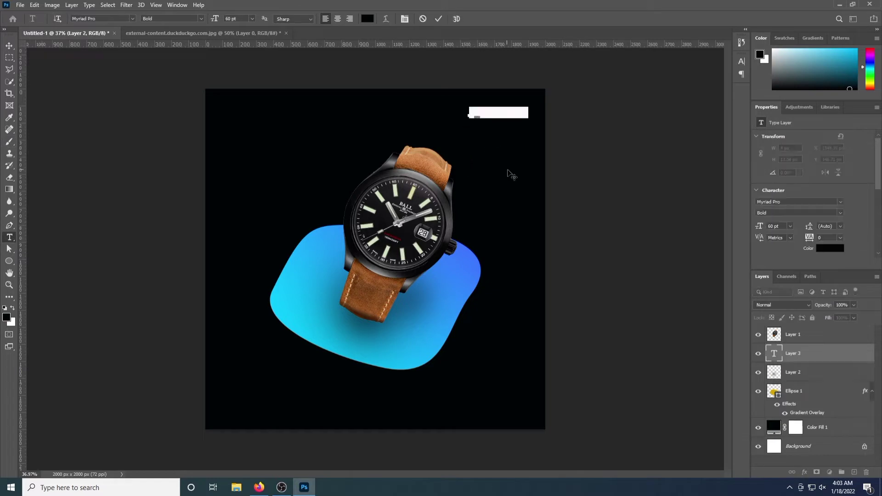
key(BackSpace)
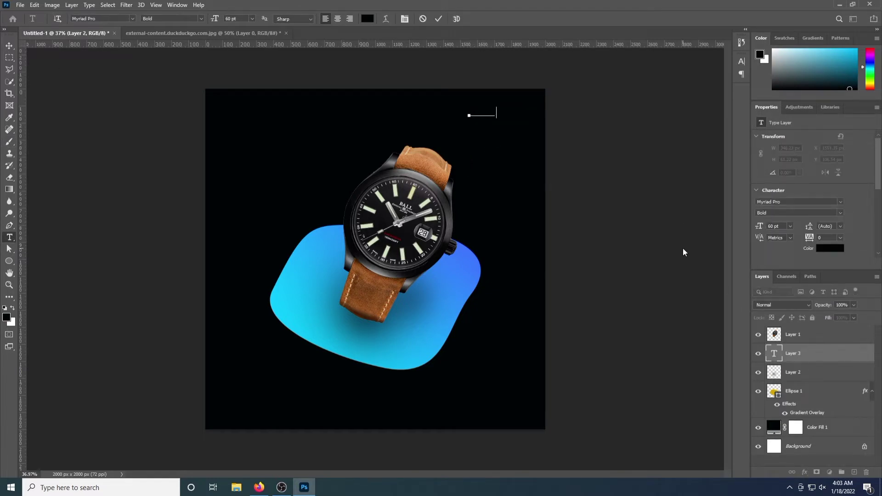
click(12, 46)
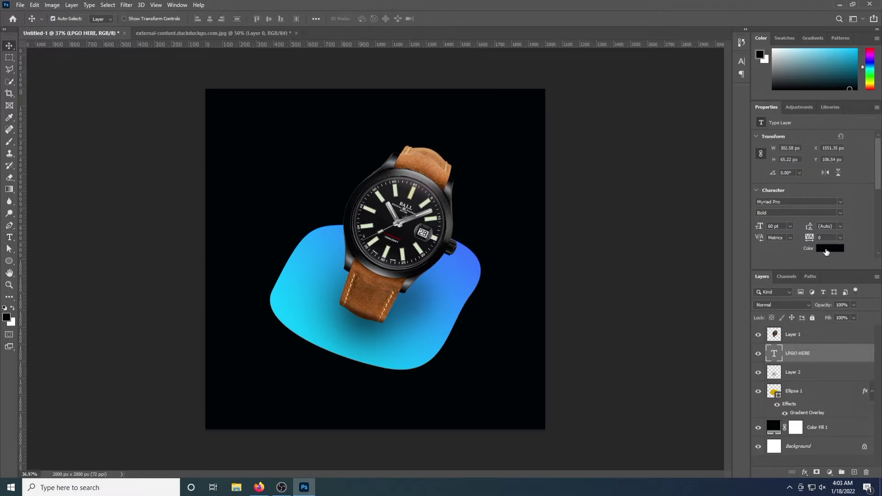
Colour the logo text cyan and give it a Gradient Overlay layer style
click(826, 249)
click(242, 270)
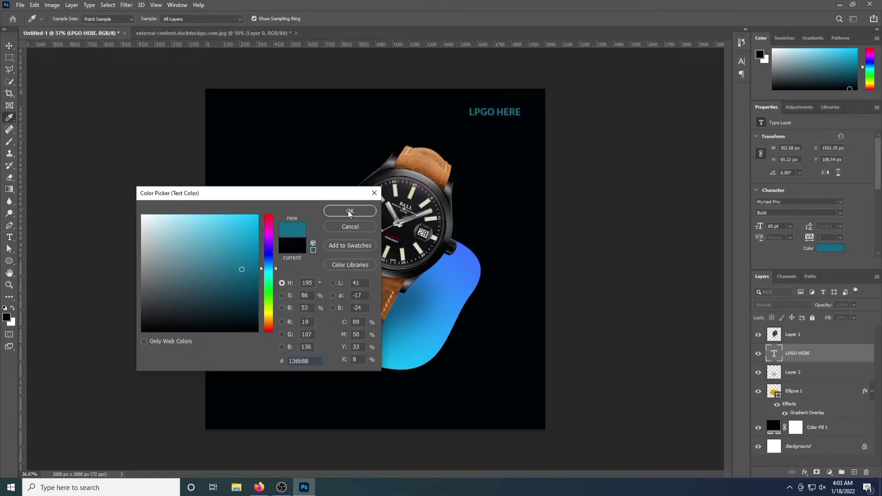
click(350, 211)
double_click(837, 354)
click(508, 375)
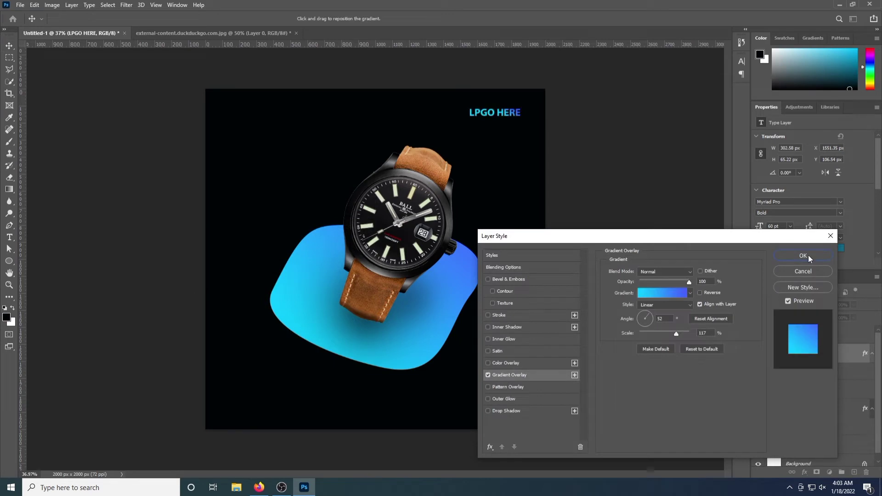
click(807, 256)
Correct the 'LPGO' typo to 'LOGO HERE' and shift the text slightly down-right
key(t)
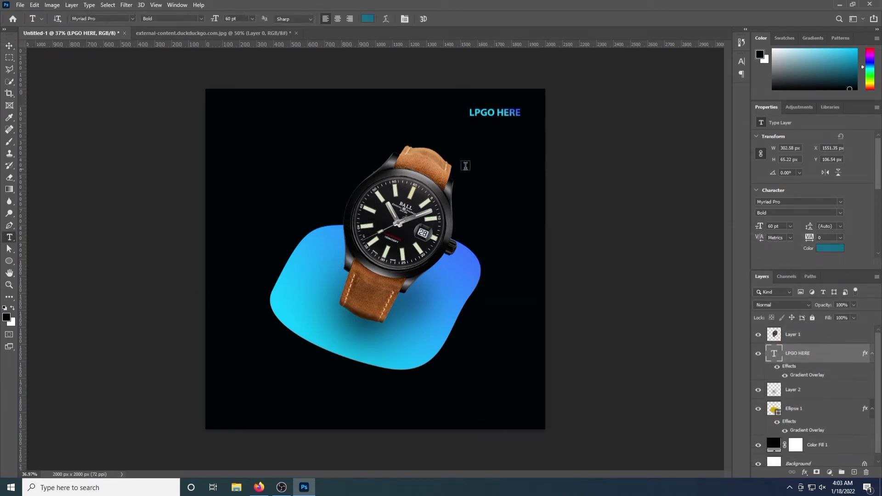
click(481, 113)
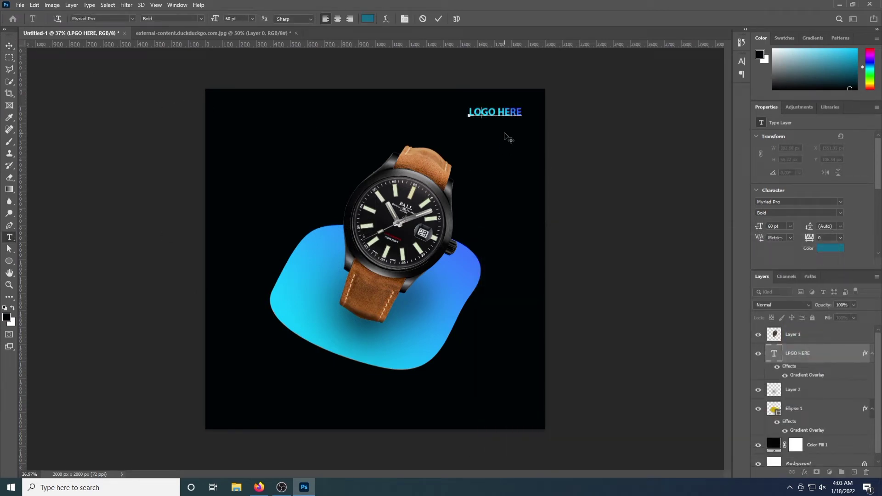
click(9, 45)
drag(486, 117, 489, 119)
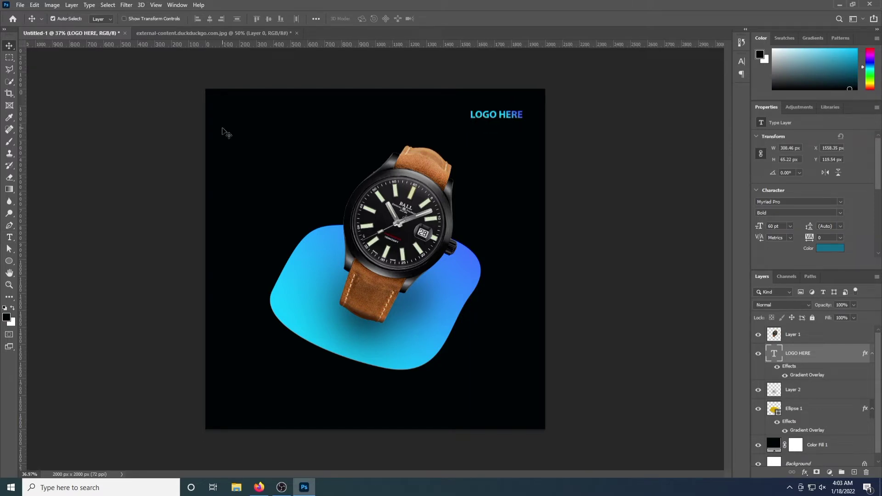
Split LOGO HERE onto two lines, enlarge it to about 129%, and nudge it right
click(9, 237)
click(500, 115)
key(Return)
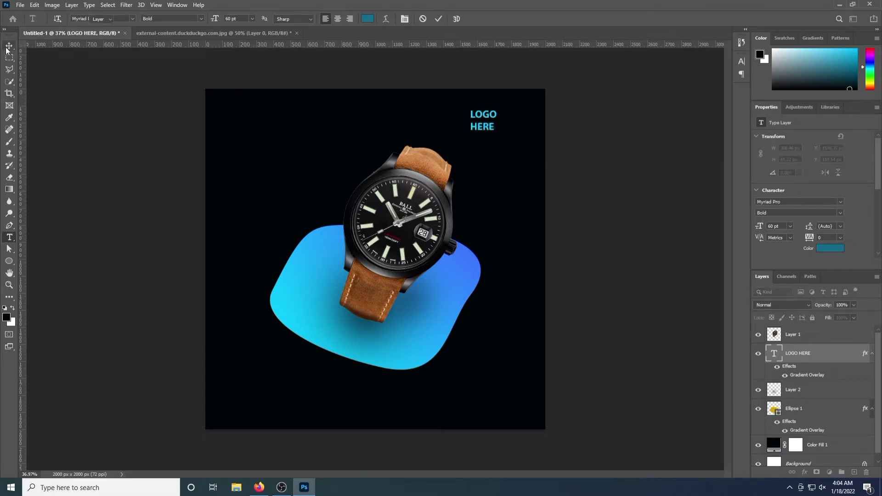
key(ctrl+t)
drag(470, 133, 463, 142)
key(Return)
key(shift+Right)
key(shift+Right)
key(shift+Right)
key(shift+Right)
key(shift+Right)
key(shift+Right)
key(shift+Right)
key(shift+Right)
key(shift+Right)
key(shift+Right)
key(shift+Right)
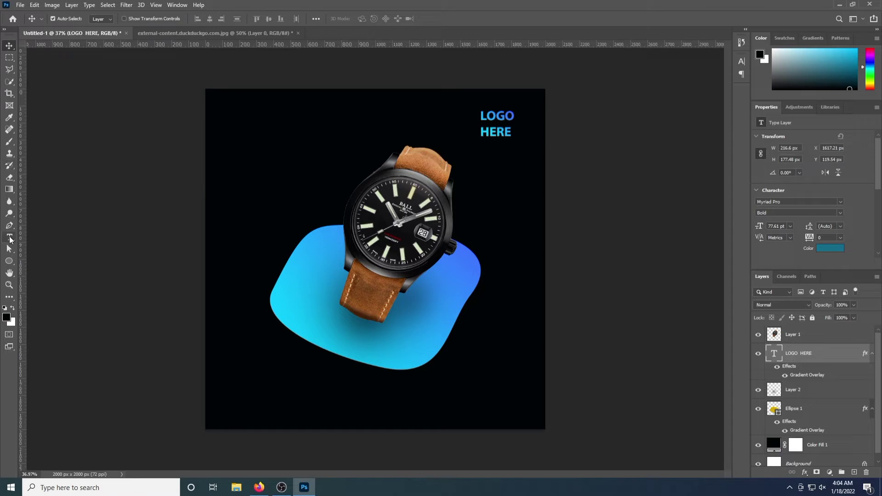
click(9, 237)
Type NEW ARRIVAL at the upper left of the ad and colour it white
click(231, 130)
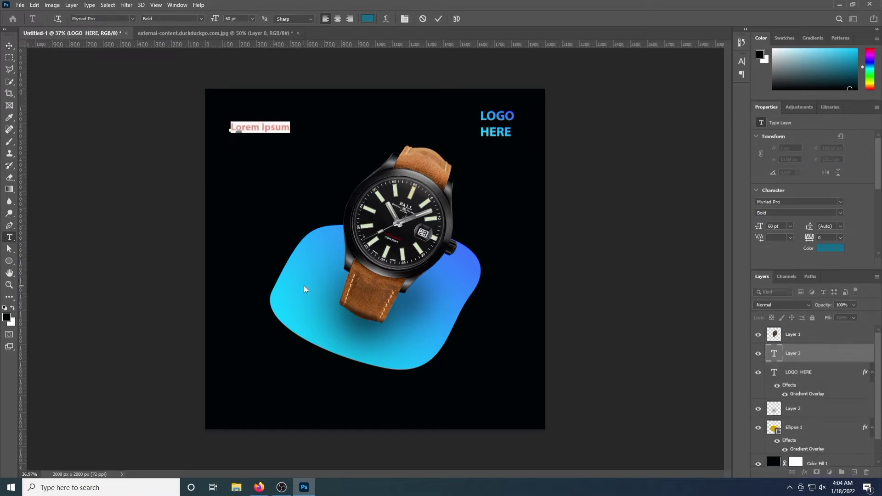
text(New)
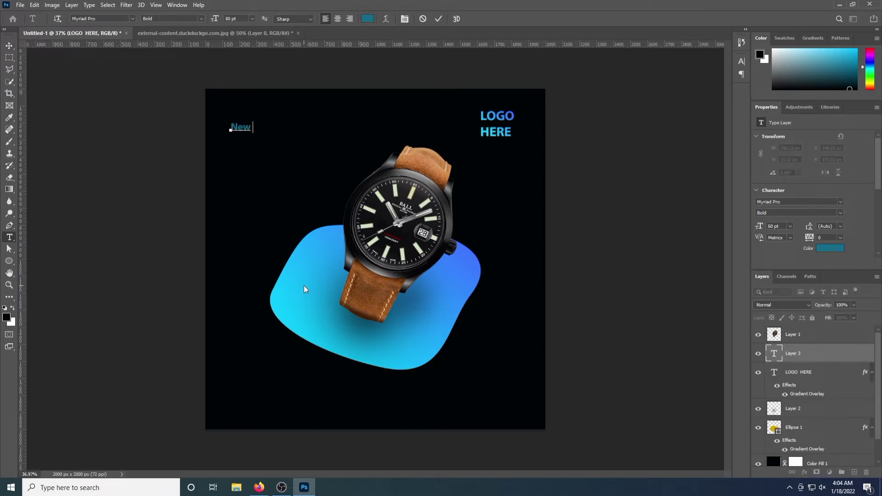
text(W ARRIVAL)
drag(293, 127, 229, 128)
click(371, 18)
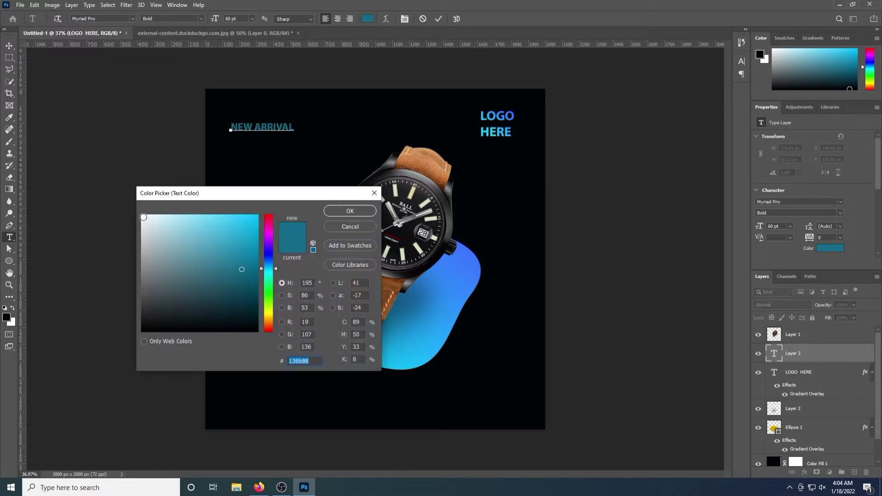
click(142, 216)
key(Return)
Shift NEW ARRIVAL slightly right and down and set its font style to Bold
click(201, 19)
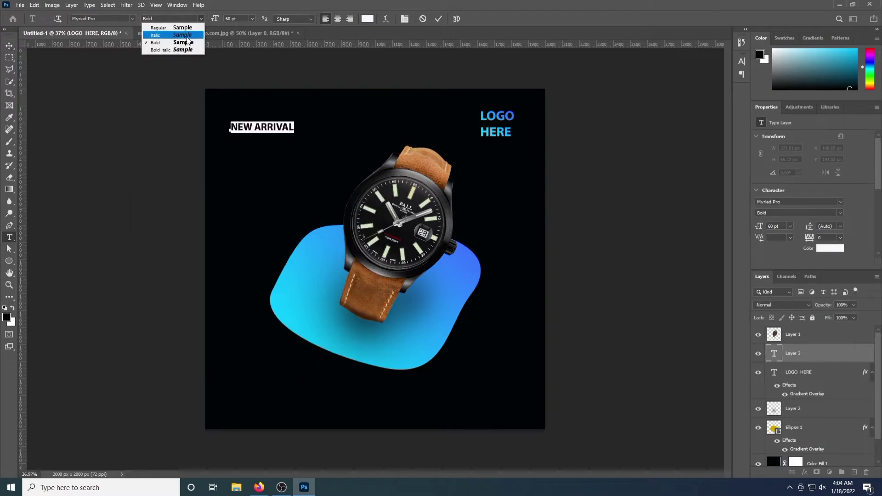
click(179, 28)
click(10, 47)
drag(256, 130, 309, 134)
key(ctrl+t)
click(34, 72)
key(t)
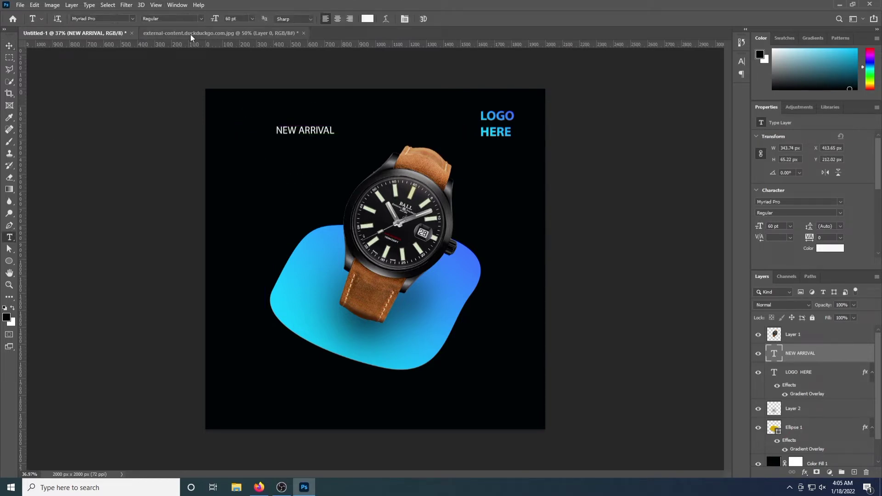
click(172, 18)
click(173, 45)
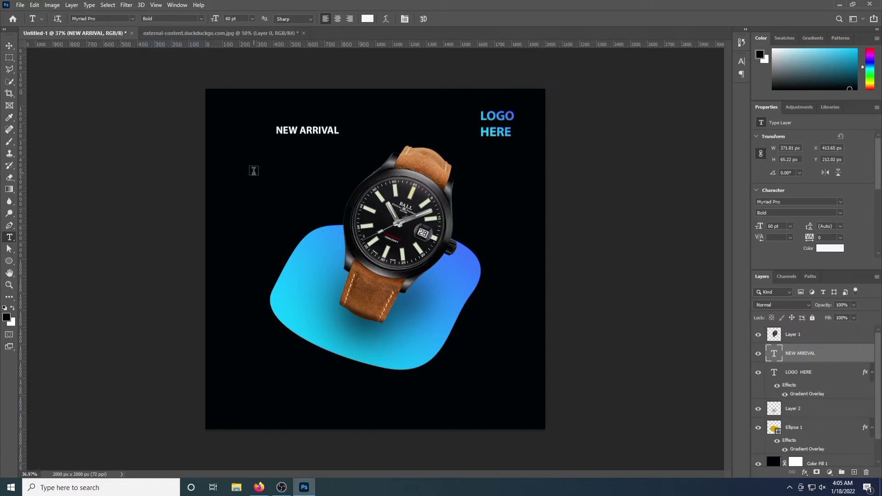
Type WATCH below NEW ARRIVAL in Bold Italic
click(242, 174)
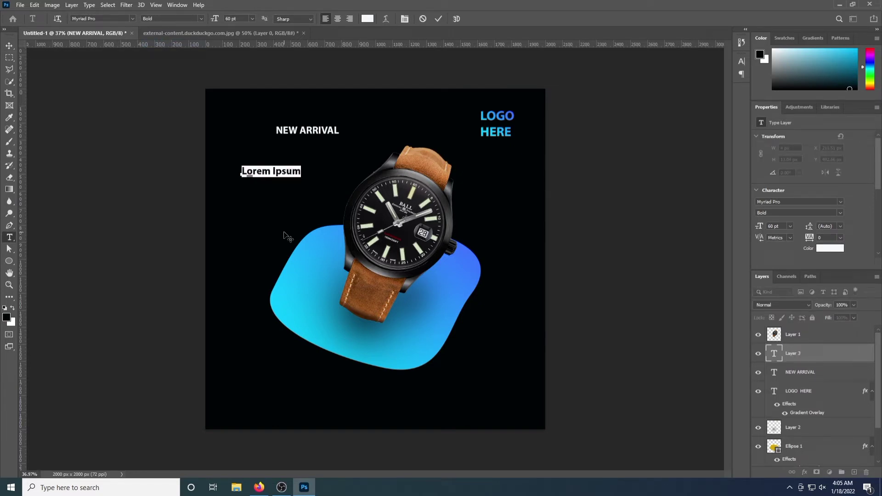
text(WATCH)
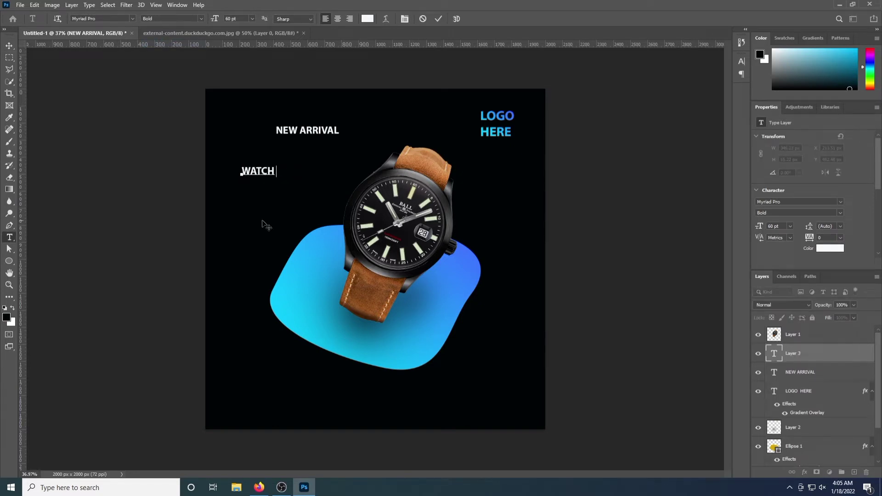
key(ctrl+a)
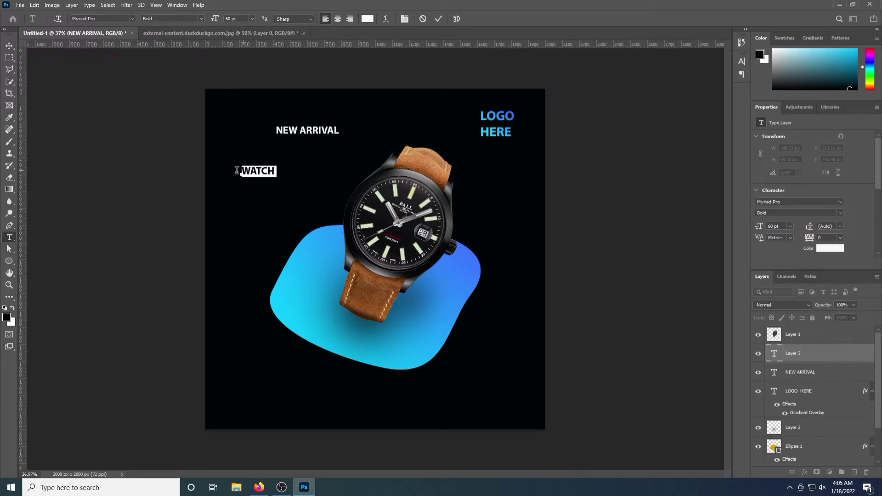
click(201, 19)
click(191, 48)
click(10, 46)
Scale WATCH up into a big headline and move it up and right
key(ctrl+t)
drag(242, 177, 163, 203)
drag(227, 189, 300, 167)
drag(236, 180, 229, 183)
key(Return)
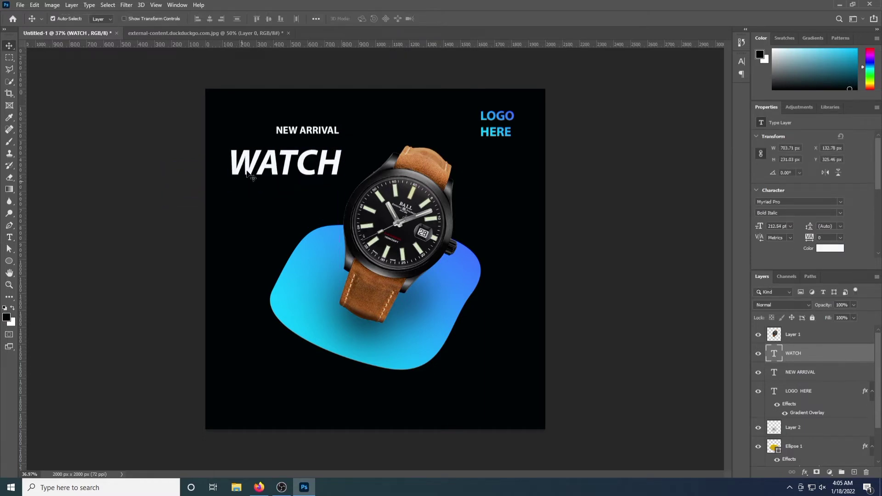
Place NEW ARRIVAL just above WATCH and start a new text line below WATCH
mouse_move(297, 138)
mouse_down()
mouse_move(304, 110)
mouse_move(299, 147)
mouse_up()
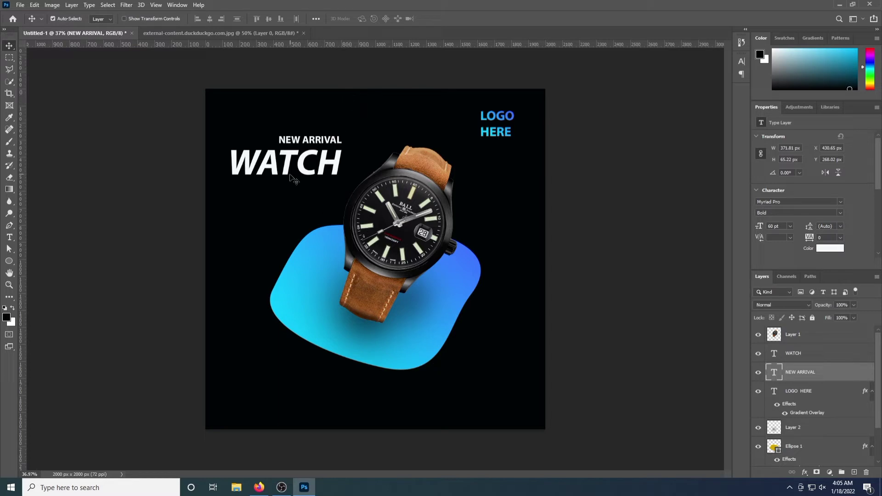
click(9, 237)
click(246, 209)
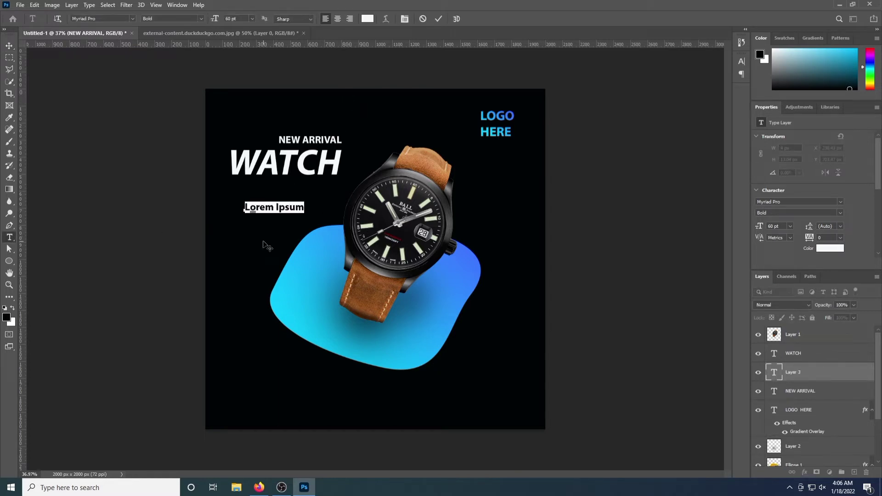
Type COLLECTION in bold italic, enlarge it under WATCH, and nudge it down 4 px
text(C)
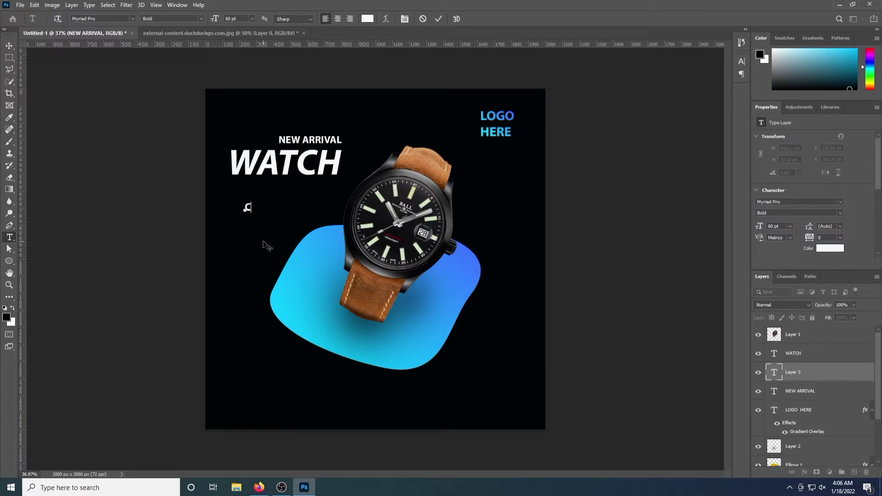
text(OLLECTION)
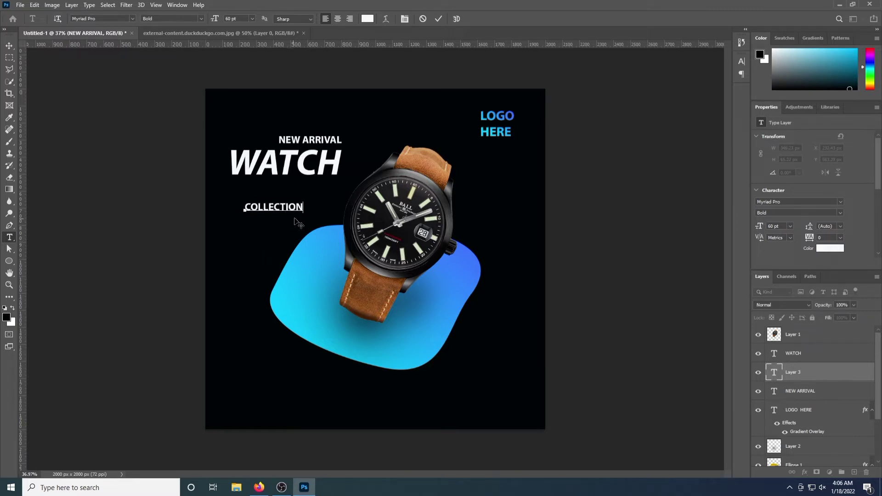
drag(306, 208, 221, 218)
click(195, 18)
click(187, 51)
click(10, 46)
key(ctrl+t)
mouse_move(240, 211)
mouse_down()
mouse_move(278, 190)
mouse_move(233, 209)
mouse_up()
key(Return)
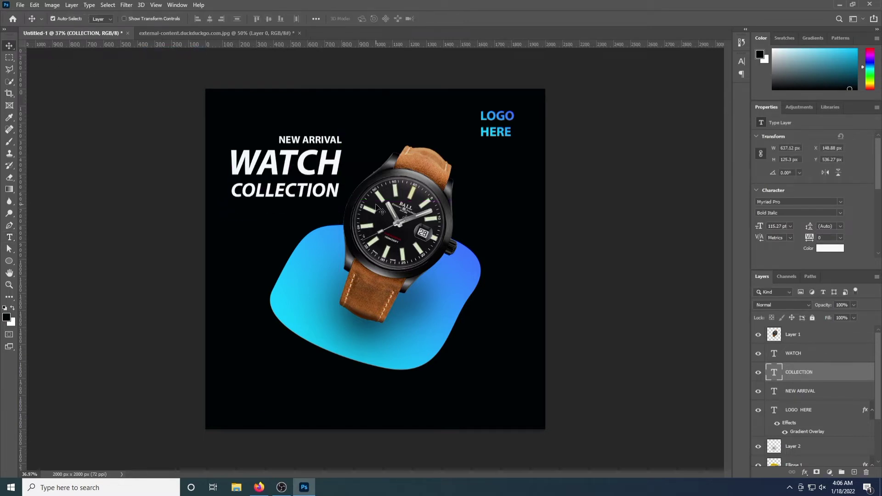
key(Down)
key(Down)
key(Down)
key(Down)
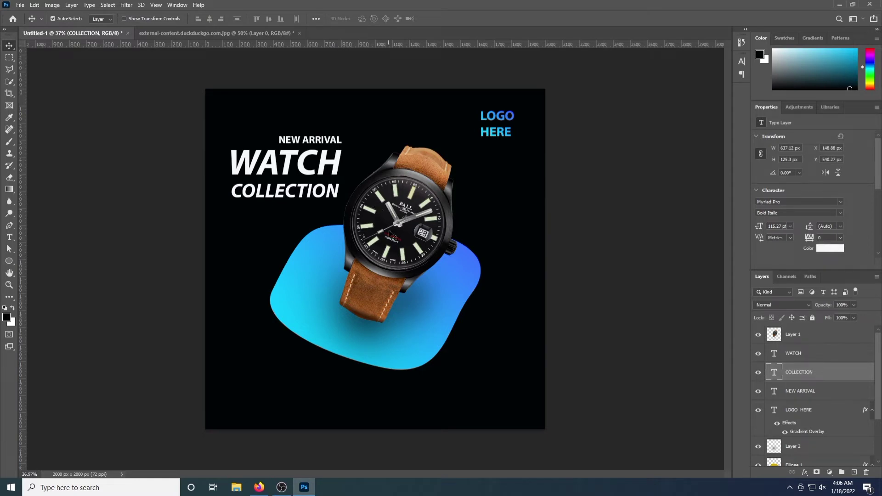
Add a gradient overlay to the WATCH layer
double_click(808, 354)
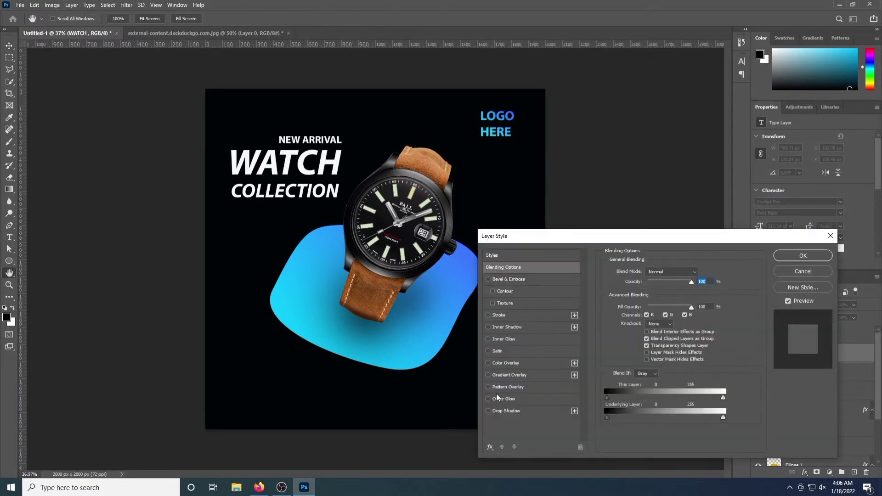
click(488, 375)
click(803, 255)
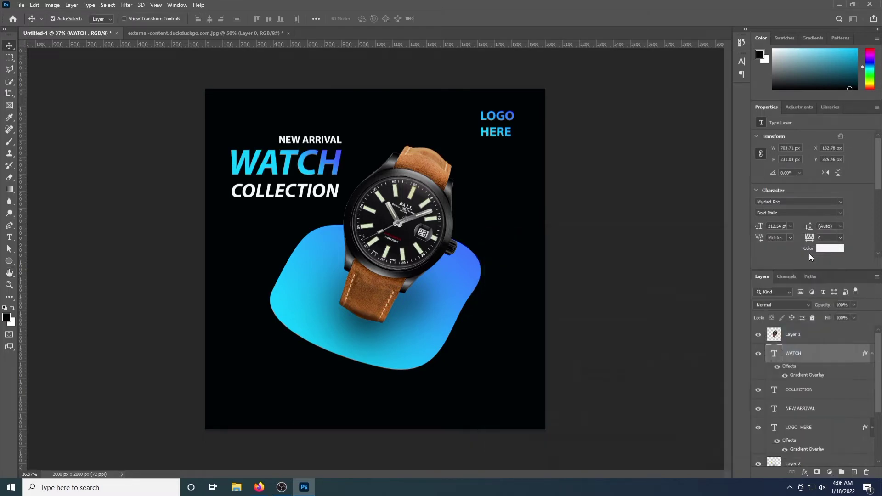
Add a reversed gradient overlay to COLLECTION with the cyan stop moved to 20%
click(834, 392)
double_click(834, 392)
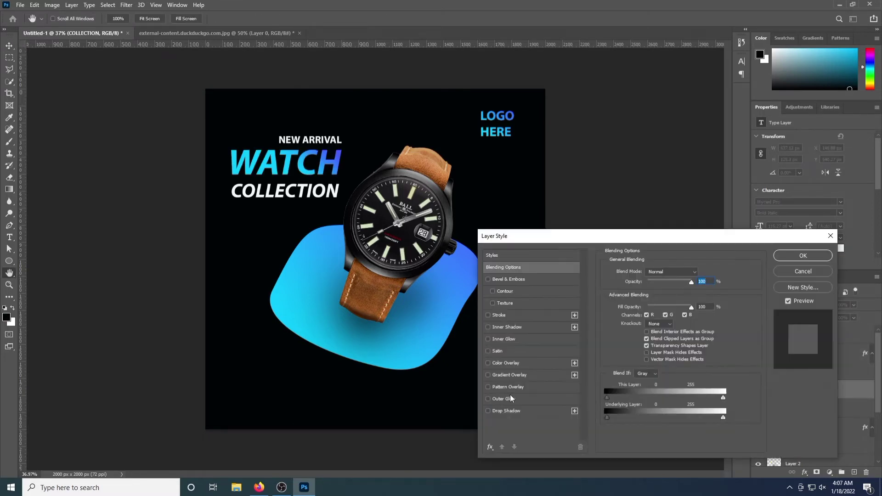
click(487, 376)
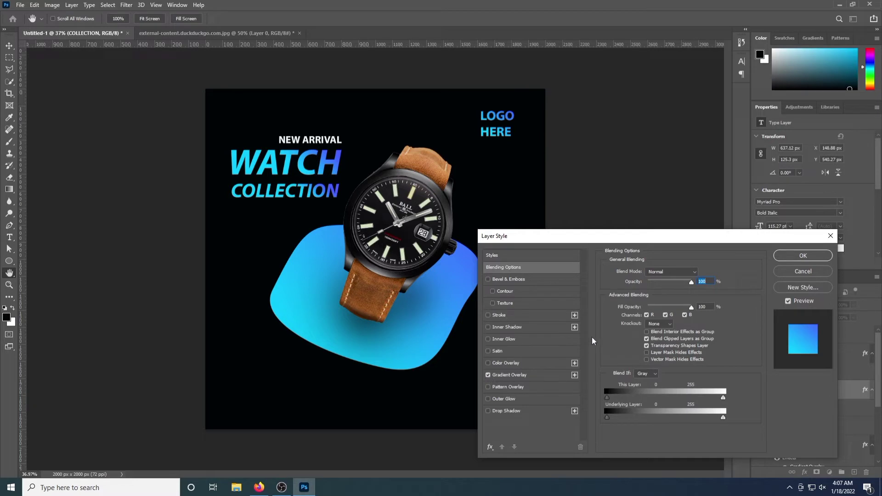
click(554, 375)
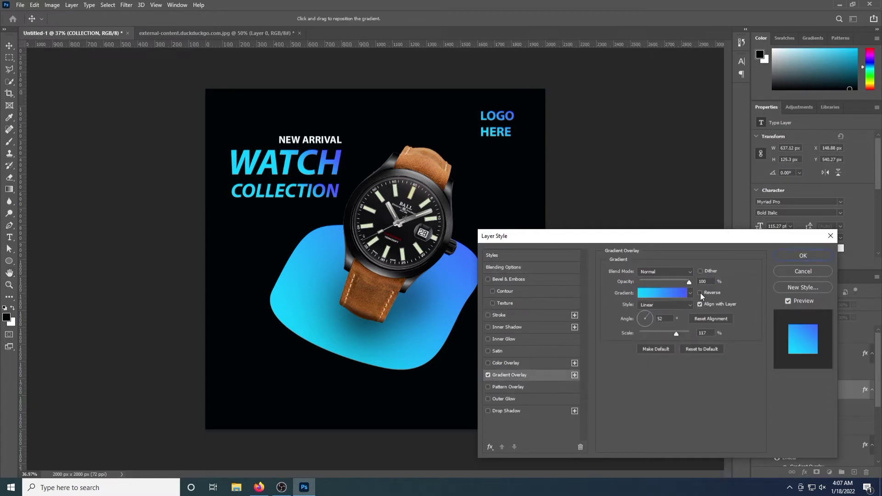
click(700, 293)
click(674, 294)
drag(389, 75, 508, 76)
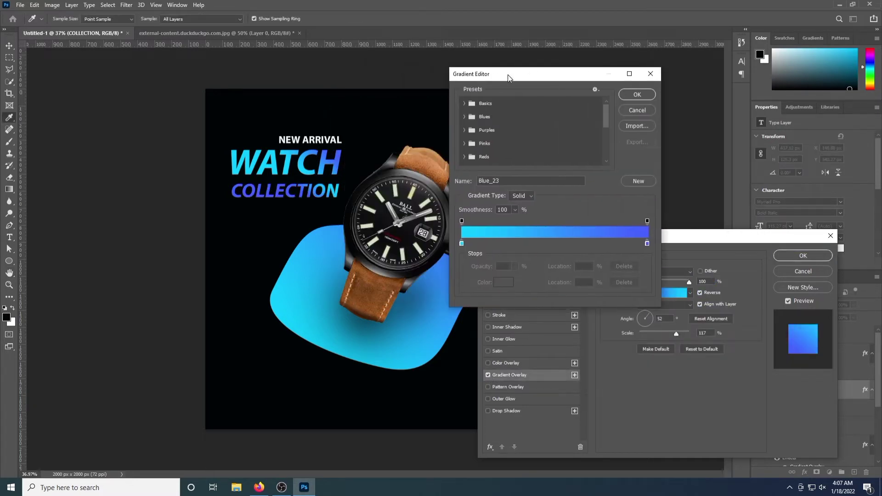
drag(463, 244, 500, 251)
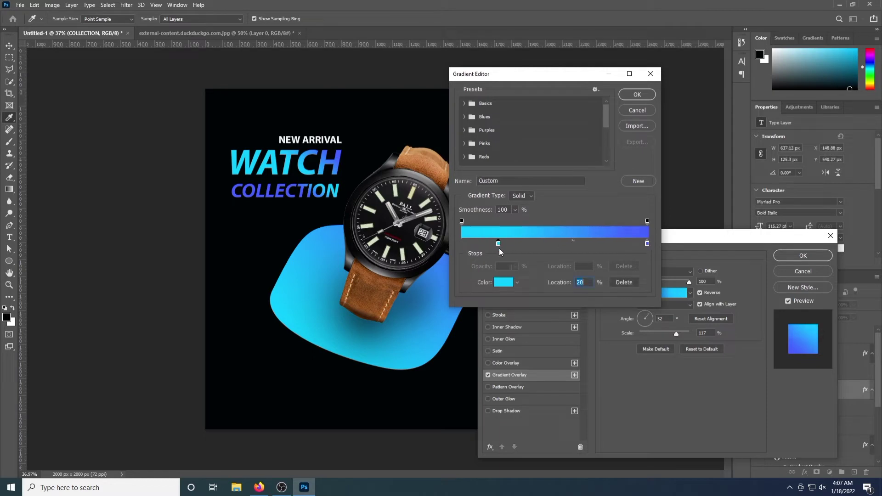
click(636, 93)
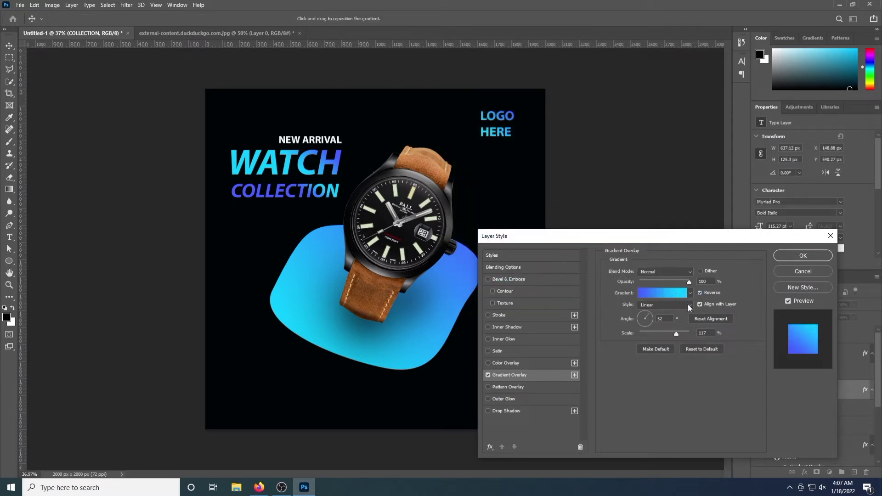
Turn Reverse off, keep Align with Layer on, and move COLLECTION's blue stop toward the middle
click(700, 292)
click(700, 291)
click(700, 292)
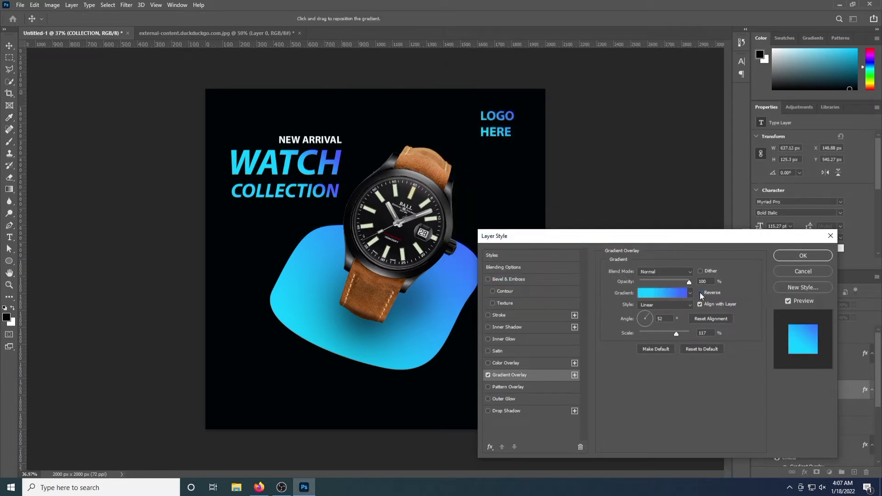
click(700, 305)
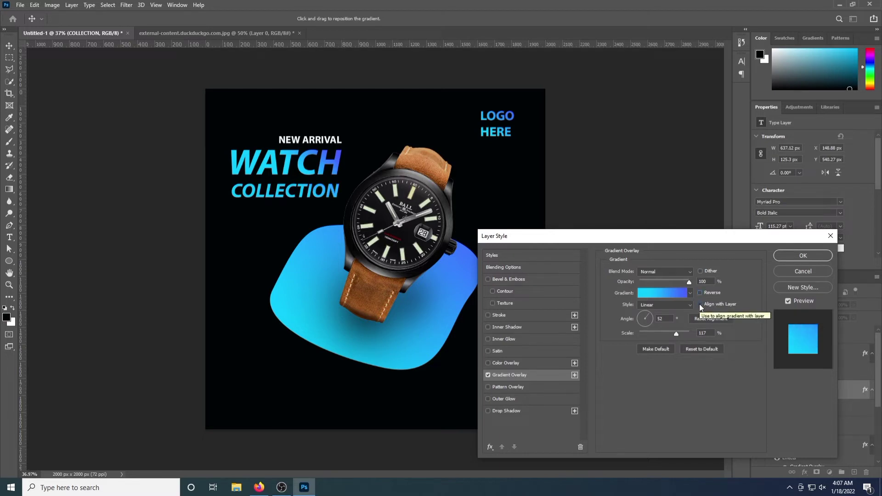
click(700, 304)
click(700, 304)
click(699, 304)
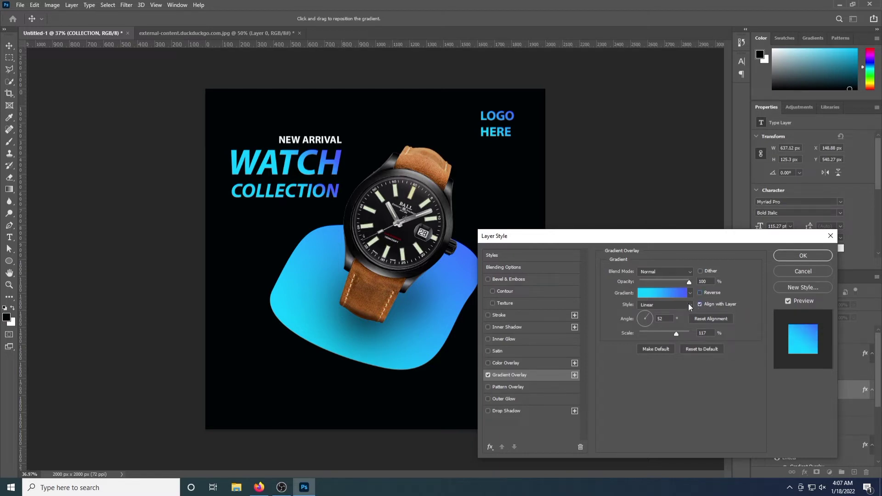
click(672, 293)
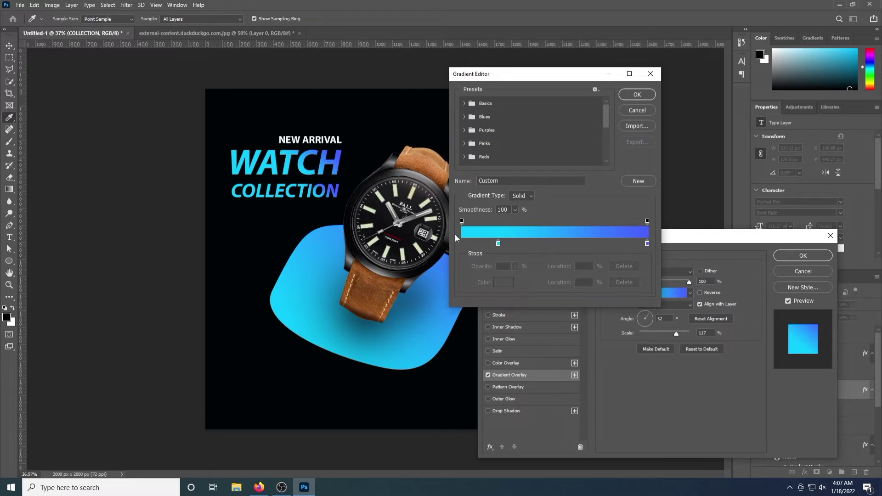
click(462, 222)
drag(648, 245, 571, 245)
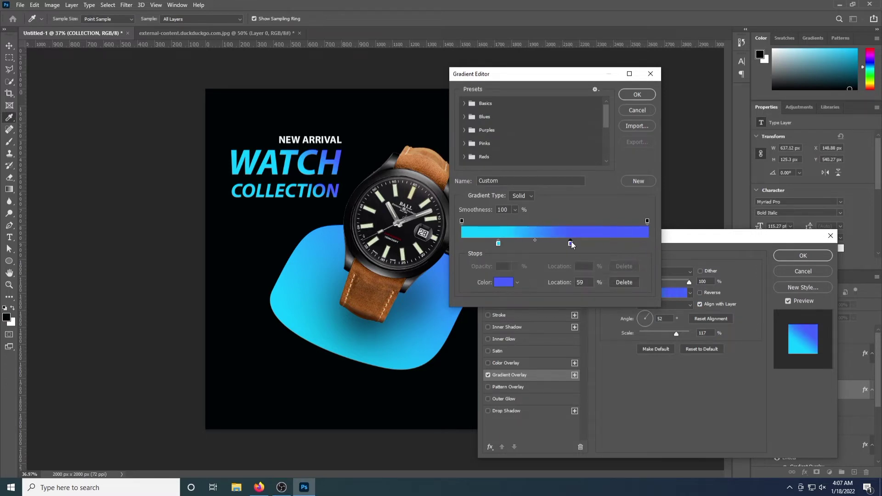
click(637, 95)
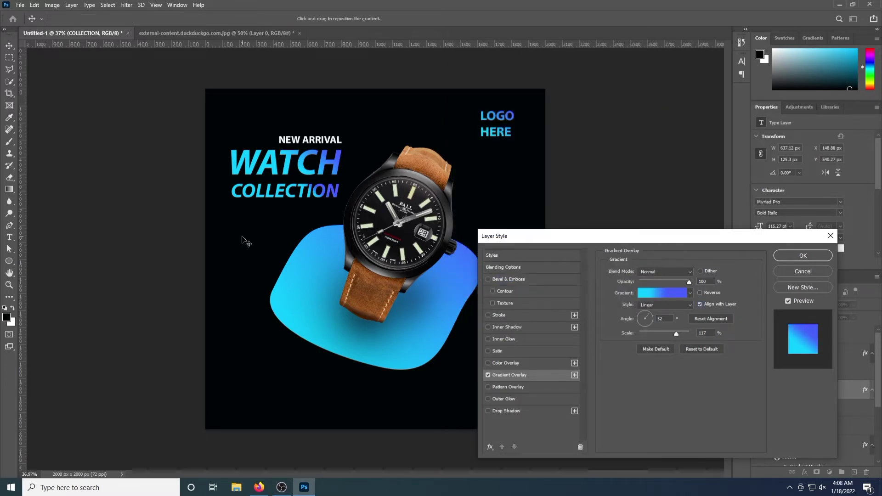
click(809, 255)
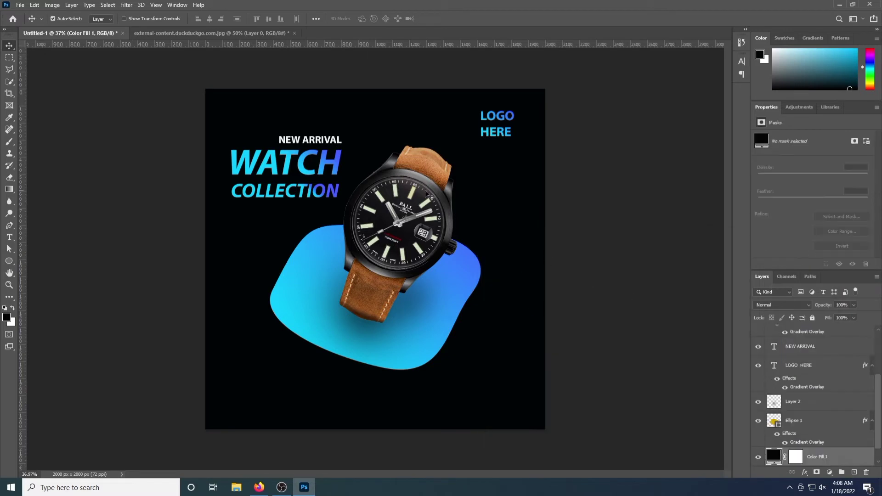
Set COLLECTION's gradient overlay to a −156° angle and 143% scale
scroll(816, 368, up, 2)
double_click(828, 391)
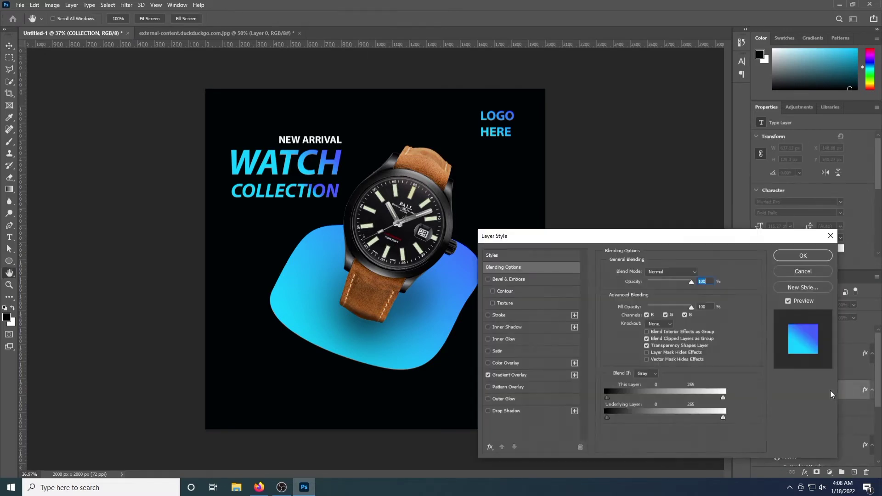
click(509, 375)
click(650, 314)
drag(650, 314, 684, 332)
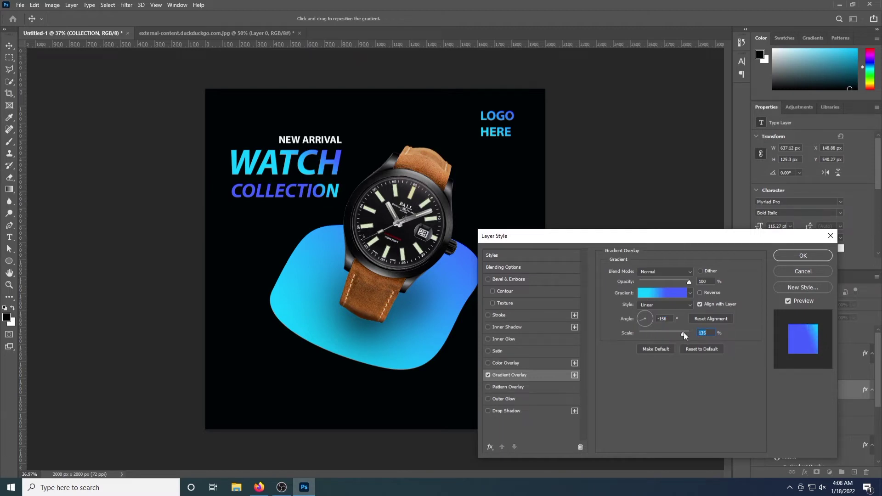
Rework COLLECTION's gradient: remove the extra stop, move cyan right and blue to the end
click(672, 293)
drag(577, 245, 637, 246)
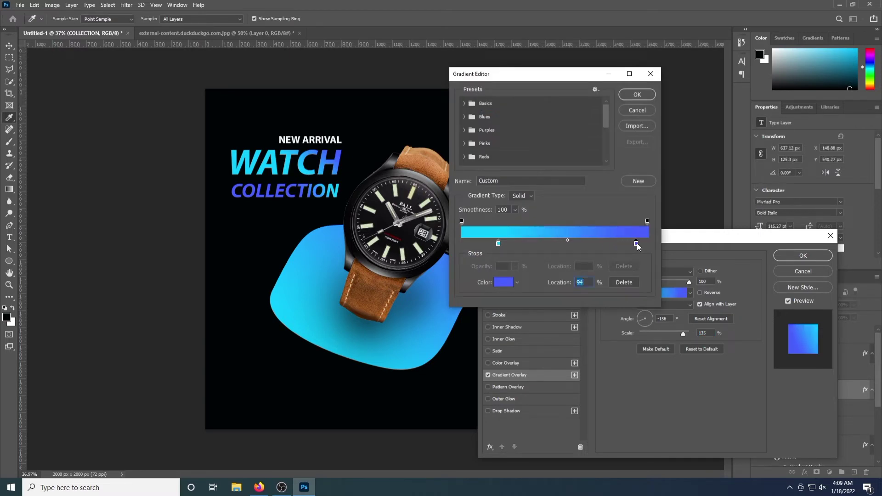
drag(499, 244, 554, 247)
drag(636, 244, 672, 244)
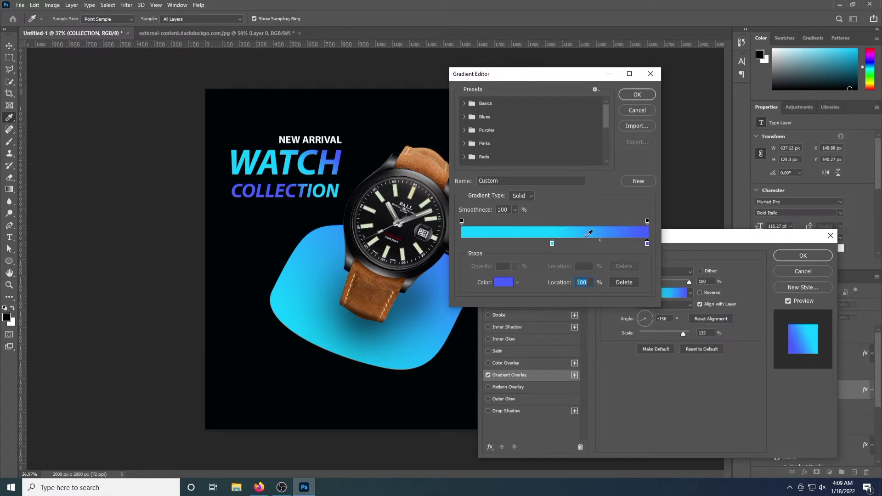
click(645, 95)
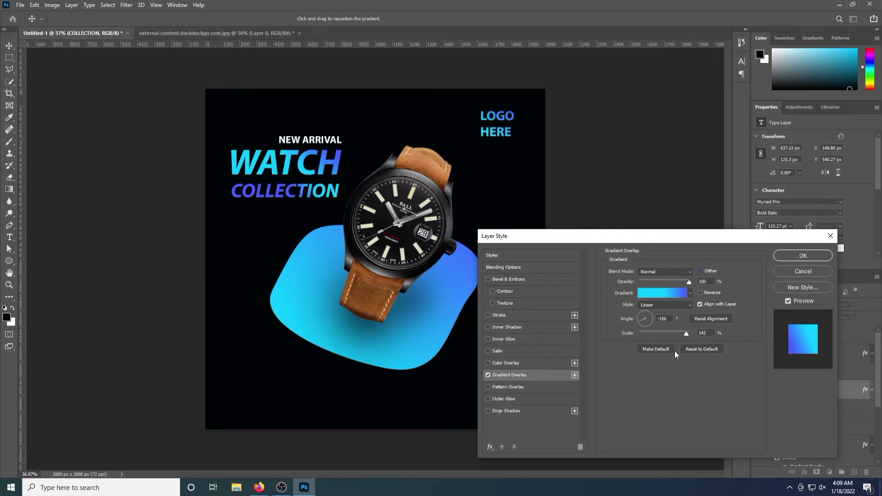
click(803, 256)
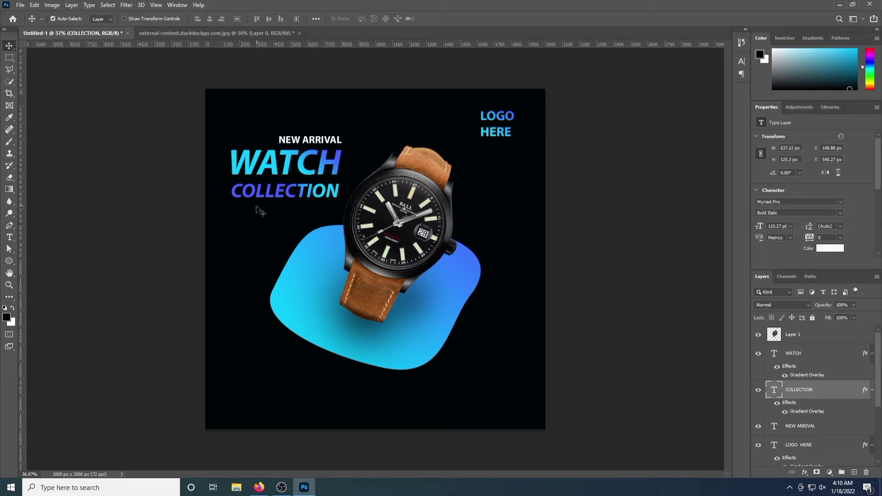
Copy 'Lorem Ipsum is simply dummy text of the printing' from the Notepad sample file
click(840, 4)
double_click(52, 355)
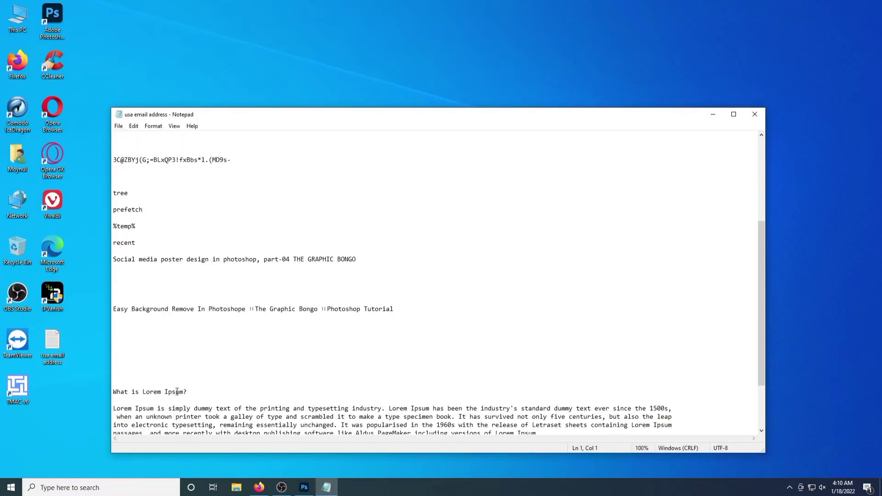
scroll(120, 350, down, 2)
drag(113, 359, 290, 361)
key(ctrl+c)
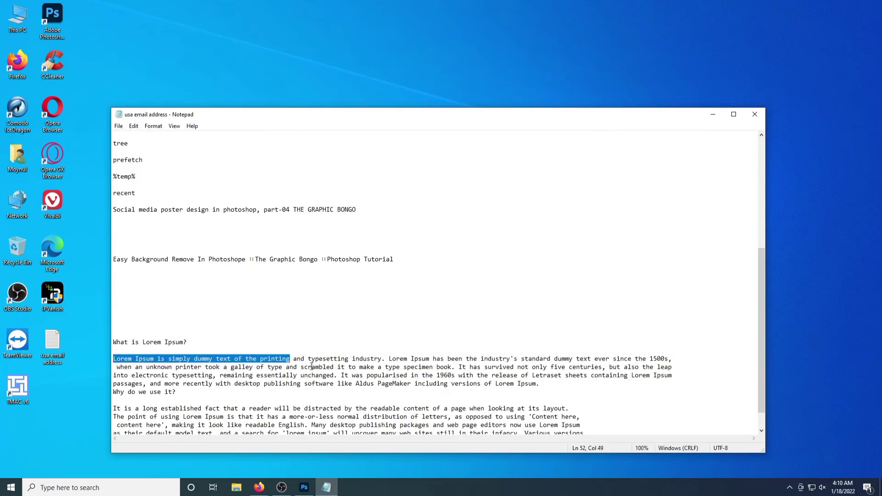
click(304, 487)
Paste the Lorem Ipsum phrase as Regular text below COLLECTION
click(9, 237)
click(224, 233)
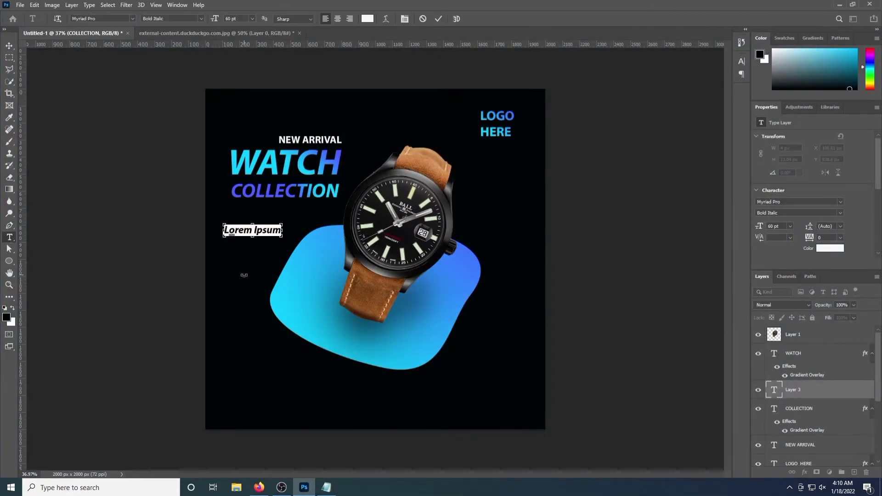
click(173, 19)
click(165, 28)
key(ctrl+v)
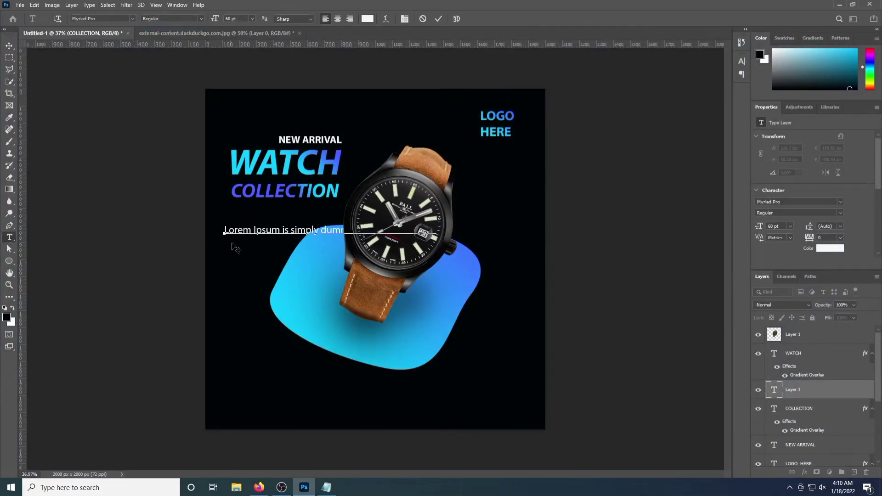
click(9, 46)
Shrink the caption under COLLECTION and break it into two lines after 'dummy'
key(ctrl+t)
drag(224, 236, 218, 216)
drag(229, 211, 245, 211)
key(Return)
key(t)
click(315, 208)
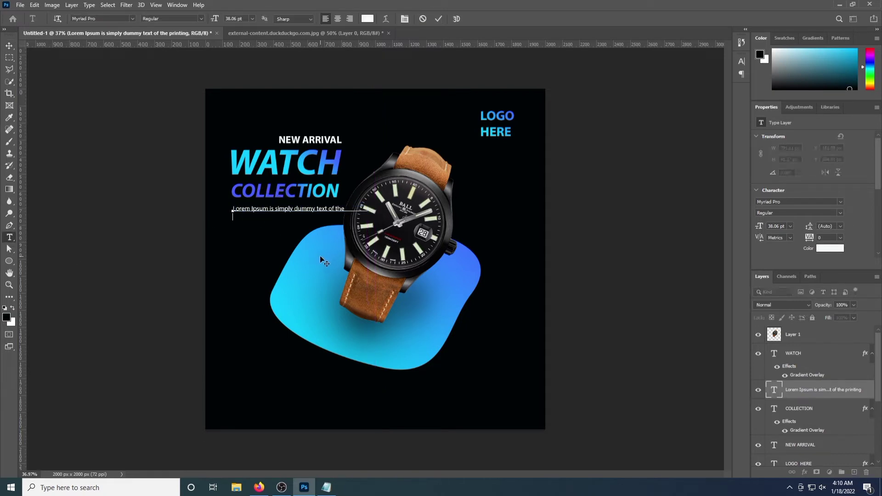
key(Return)
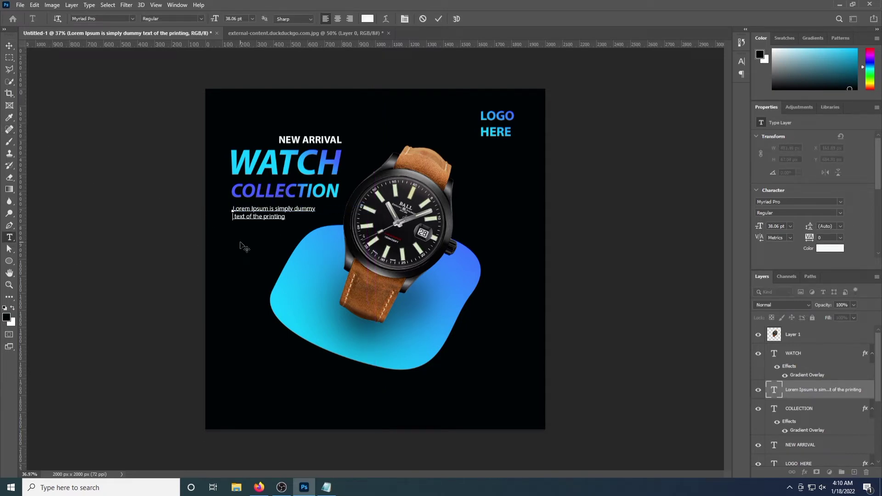
key(ctrl+Return)
key(v)
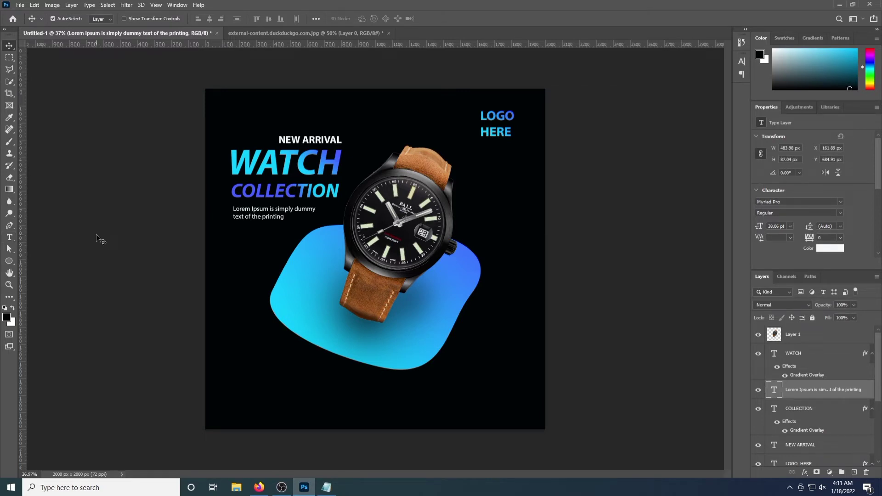
Draw a circle and move it up-left onto the blob's lower-right edge
drag(9, 261, 46, 268)
drag(432, 328, 529, 396)
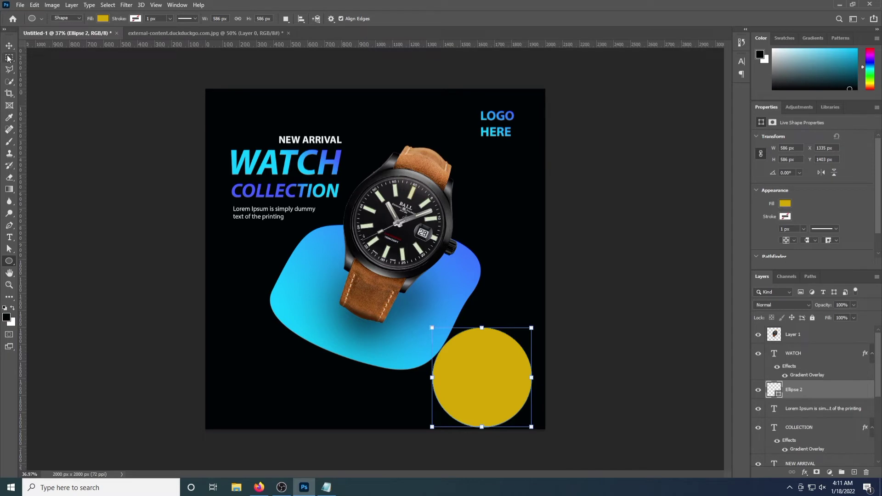
key(v)
drag(463, 367, 490, 346)
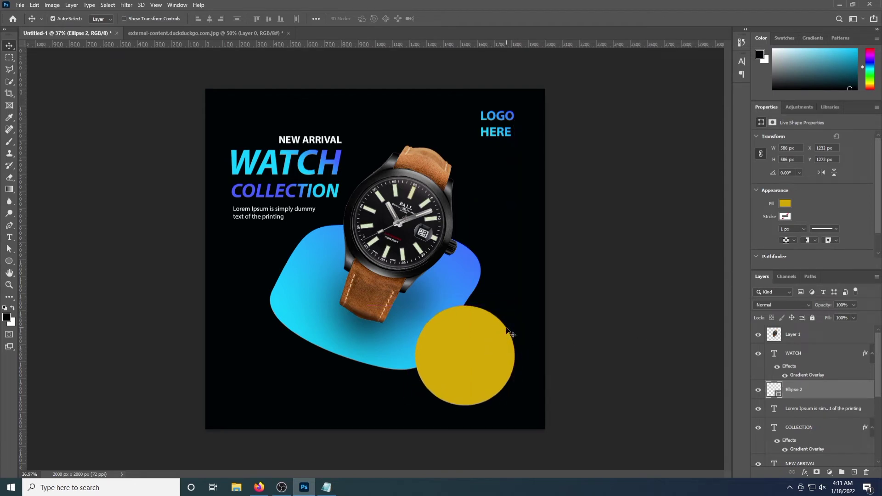
Fill the Ellipse 2 circle with a cyan-to-blue gradient overlay instead of yellow
double_click(845, 394)
click(514, 362)
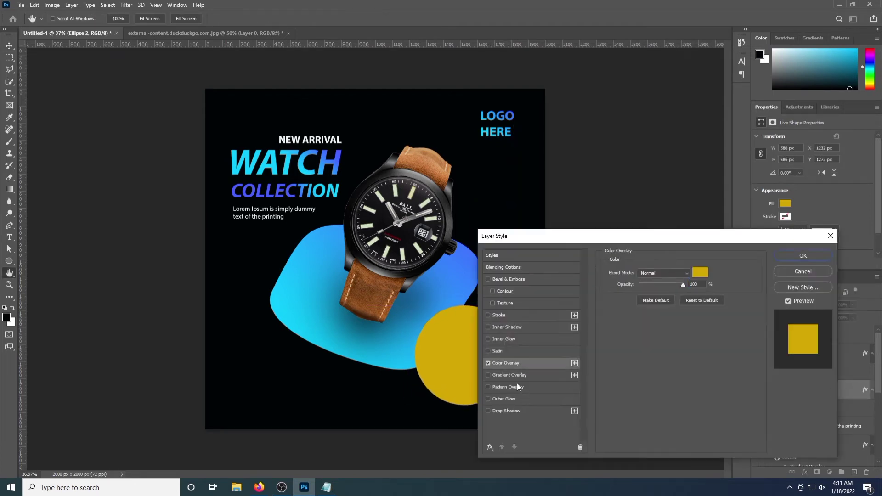
click(506, 376)
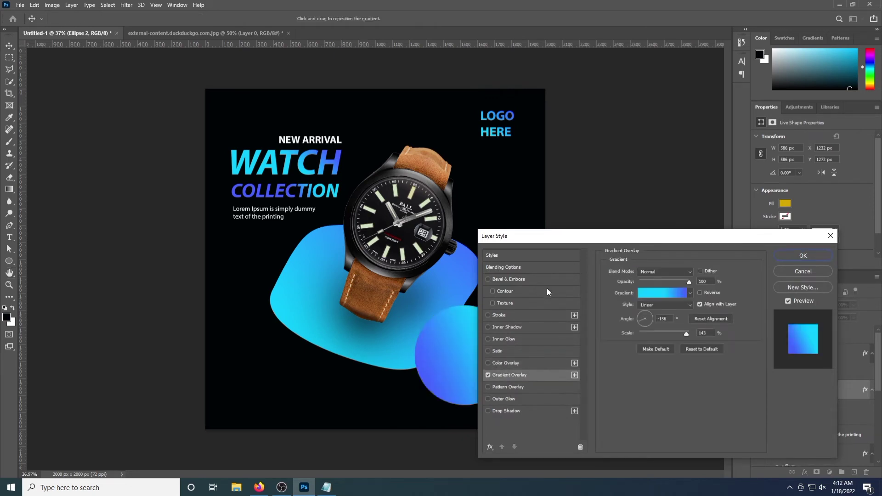
click(799, 254)
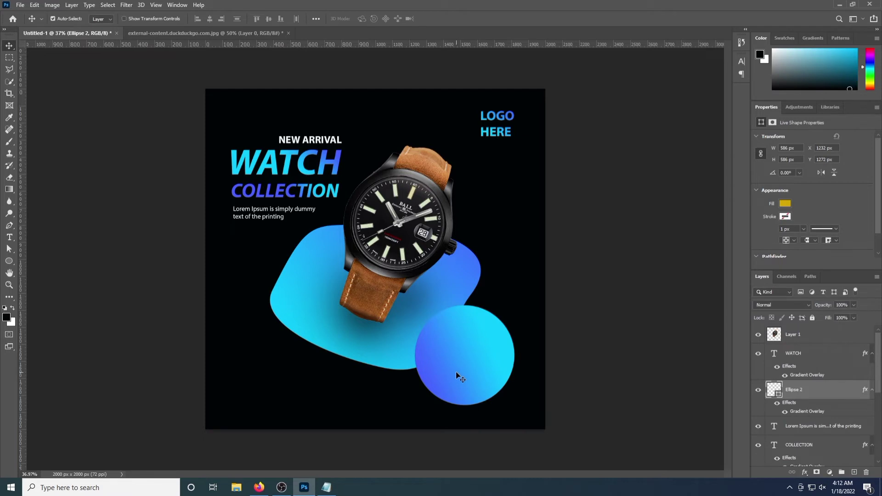
key(ctrl)
Duplicate the circle, remove the copy's gradient, and move the copy below Ellipse 2
key(ctrl+j)
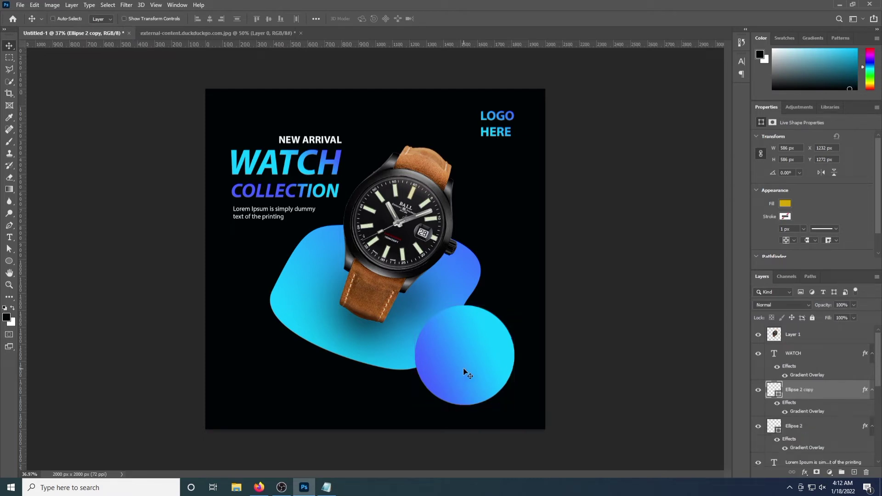
double_click(818, 396)
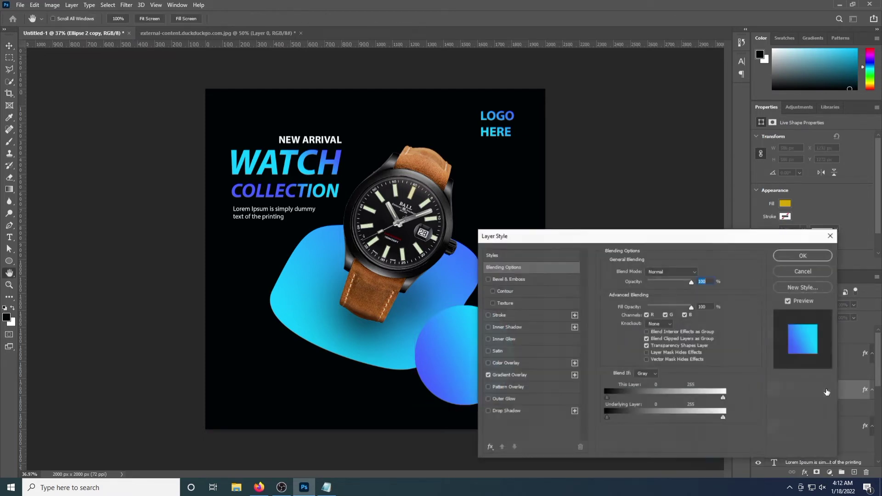
click(488, 375)
click(810, 255)
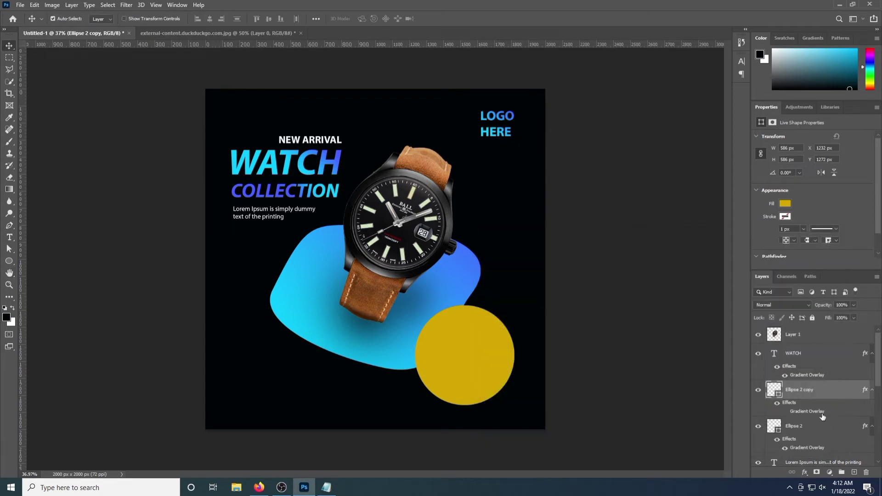
double_click(823, 396)
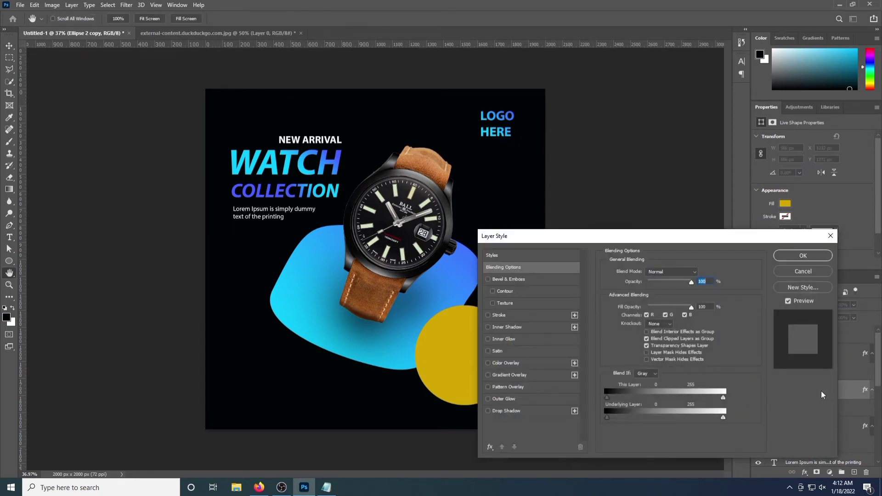
click(826, 240)
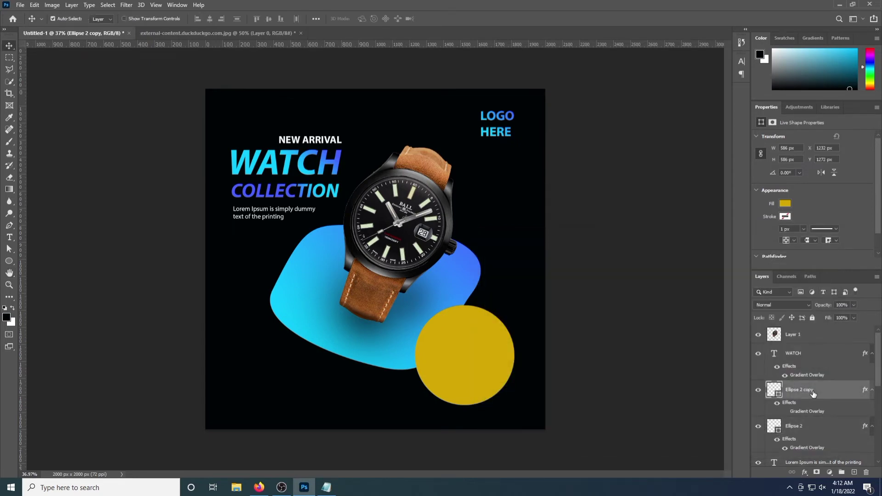
drag(815, 393, 820, 427)
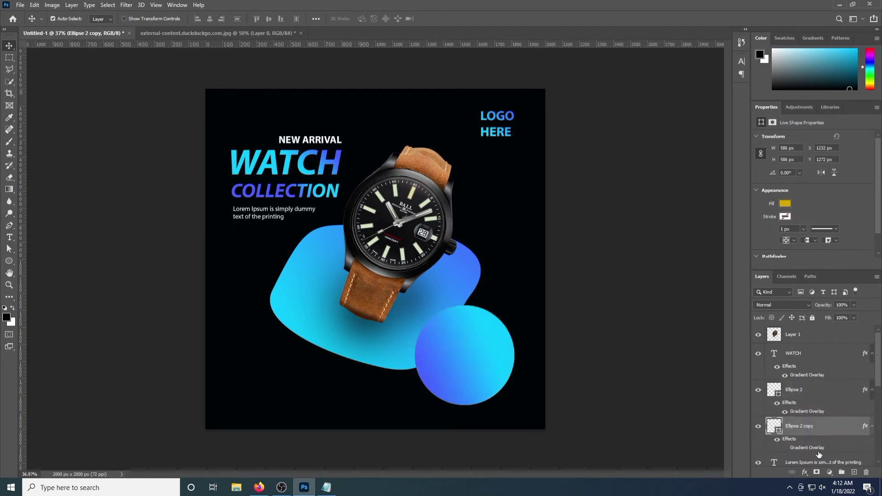
Give the circle copy a near-black #090701 colour overlay
double_click(832, 428)
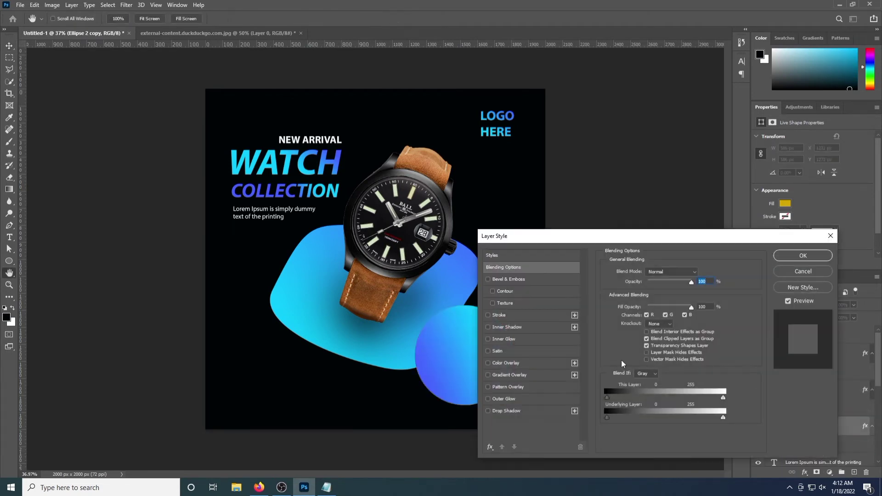
click(504, 363)
click(700, 273)
click(809, 256)
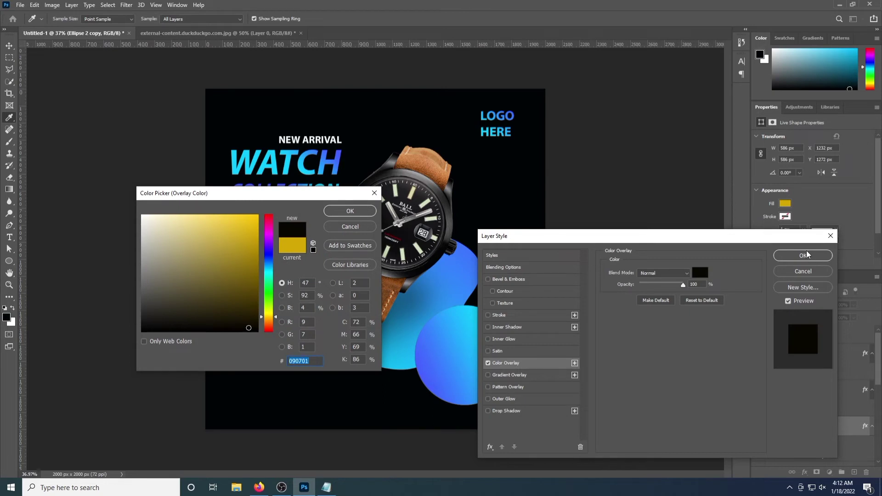
click(348, 211)
click(803, 255)
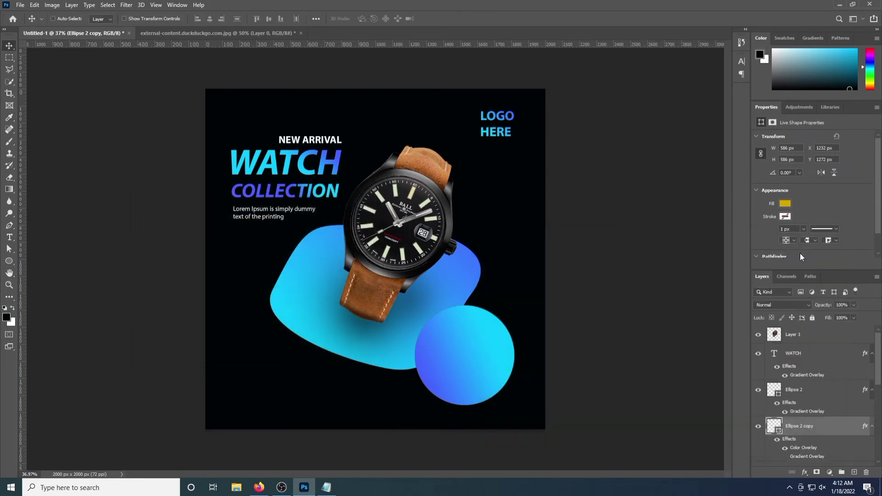
Enlarge the dark copy slightly and nudge it to outline the gradient circle
key(ctrl+t)
drag(515, 305, 518, 302)
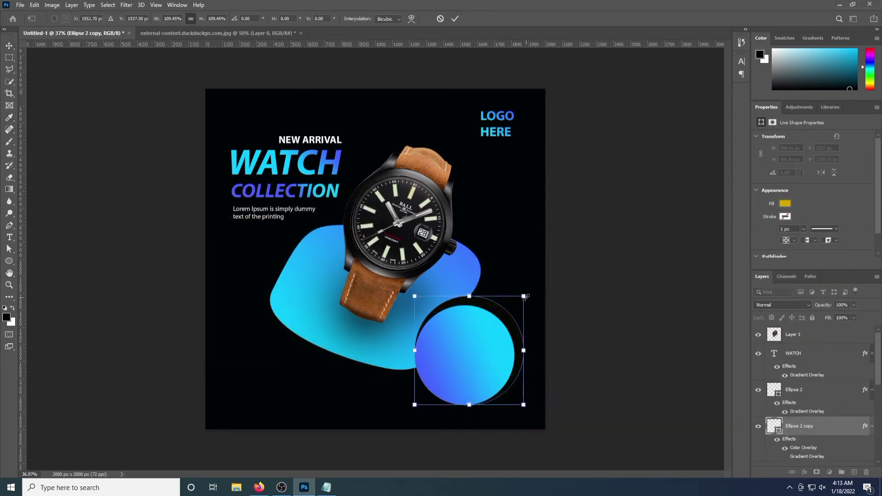
key(Return)
drag(485, 307, 480, 312)
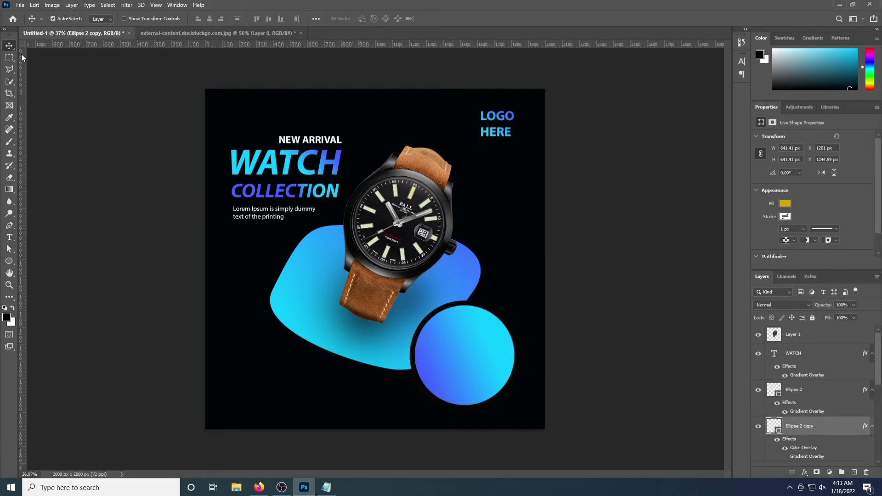
key(Right)
key(Right)
key(Right)
key(Right)
key(Right)
key(Right)
key(Right)
key(Right)
key(Right)
key(Right)
key(Right)
key(Right)
key(Down)
key(Down)
key(Down)
key(Down)
key(Down)
key(Down)
Add bold 'UP TO' text above the WATCH layer and place it atop the gradient circle
click(10, 237)
click(253, 364)
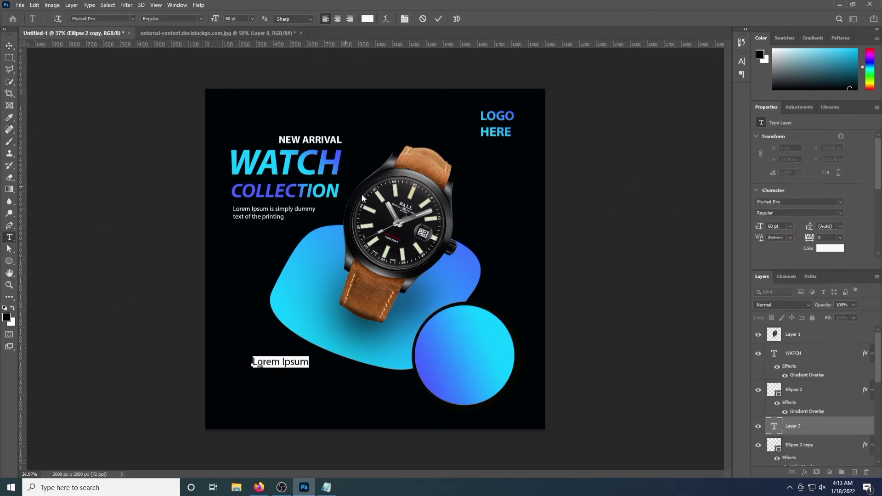
click(172, 19)
click(180, 42)
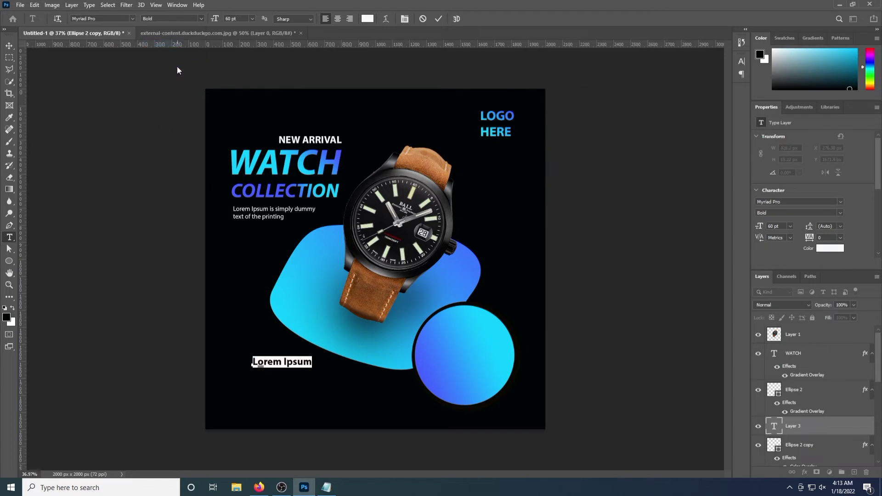
text(UP)
click(9, 45)
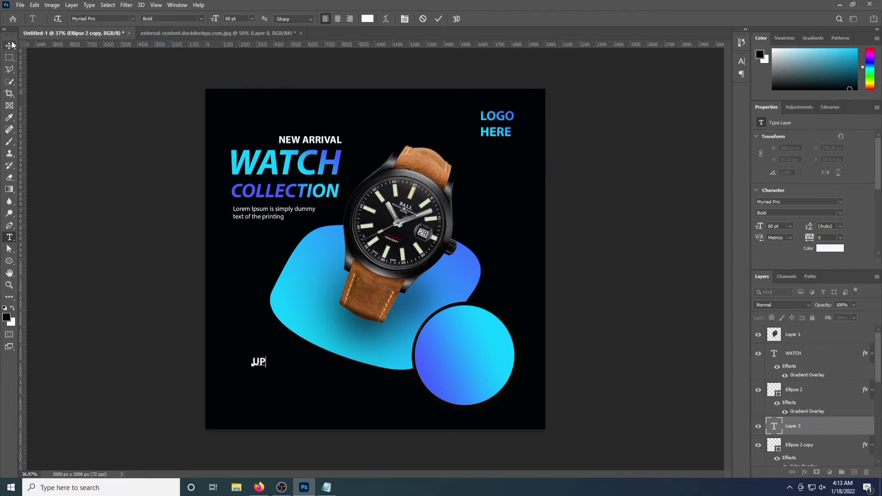
drag(259, 366, 289, 377)
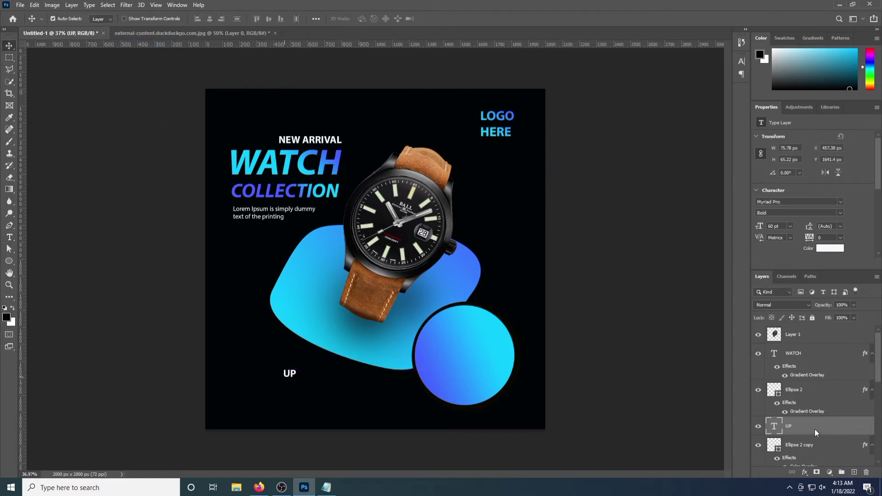
drag(809, 350, 809, 351)
drag(290, 374, 448, 324)
key(t)
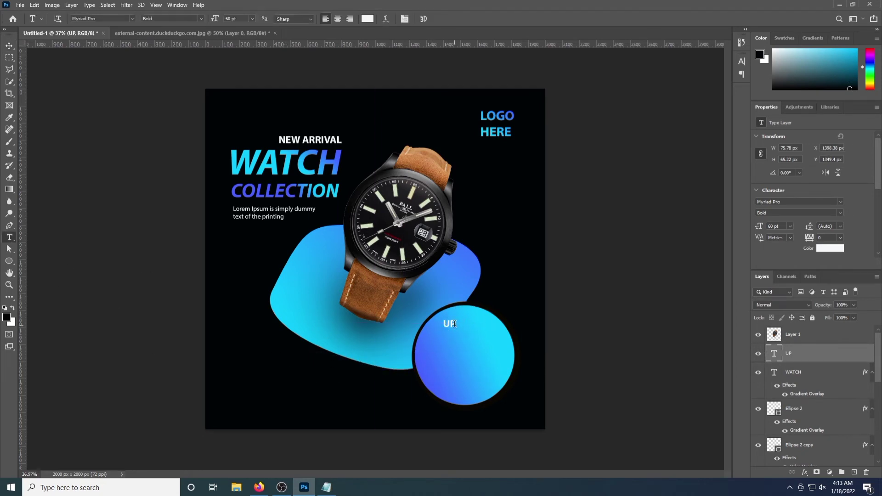
click(454, 324)
click(10, 46)
Add '50%' text and enlarge it inside the gradient circle
click(10, 237)
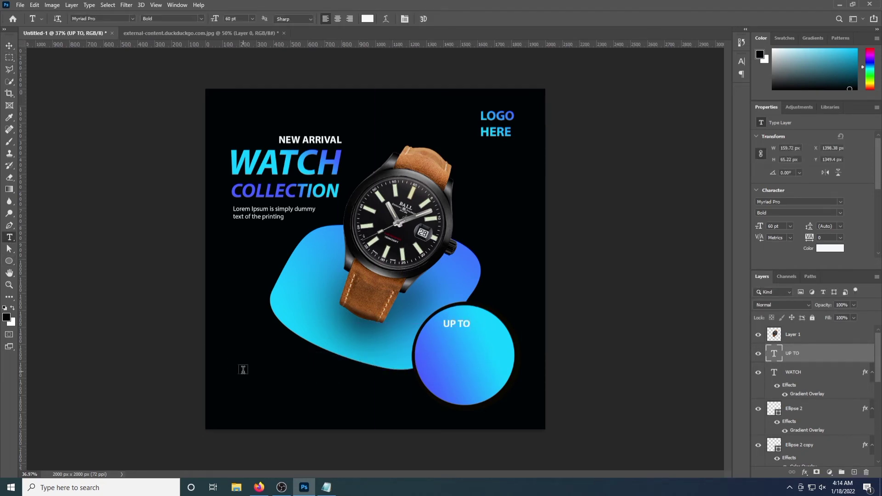
click(243, 369)
text(50%)
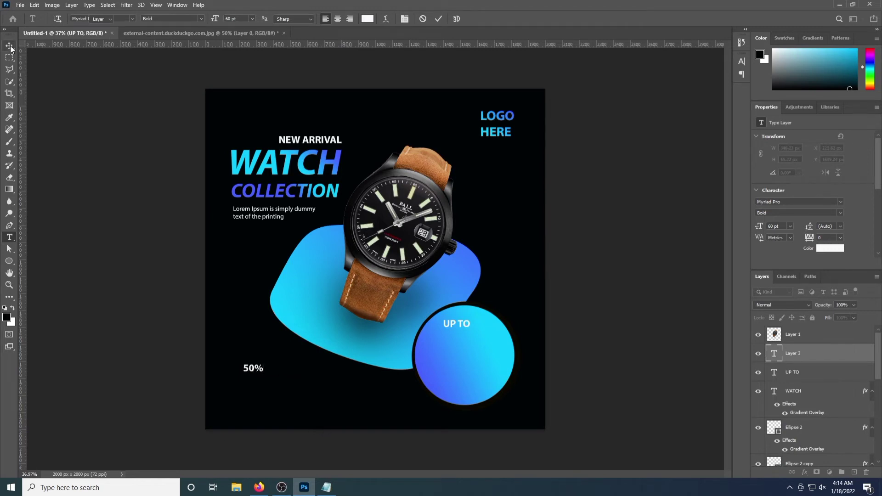
click(9, 45)
drag(245, 369, 427, 378)
key(ctrl+t)
key(Return)
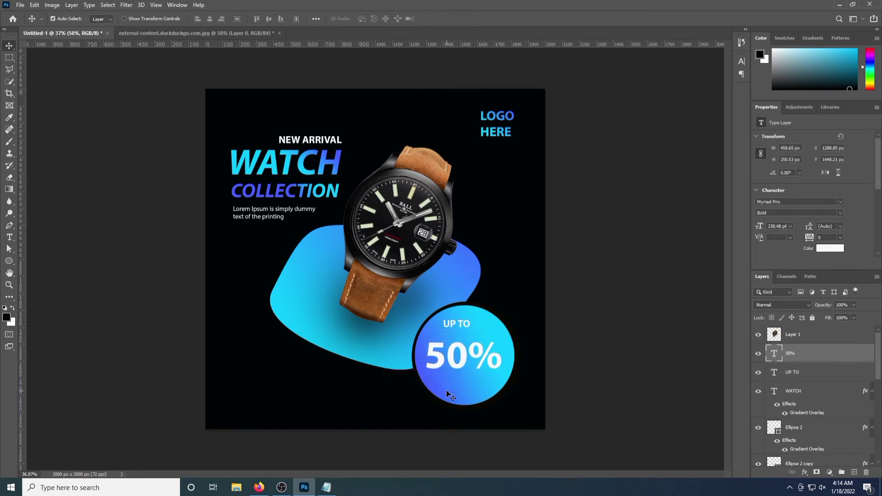
Enlarge the 'UP TO' text and reposition it above the 50%
click(457, 326)
key(ctrl+t)
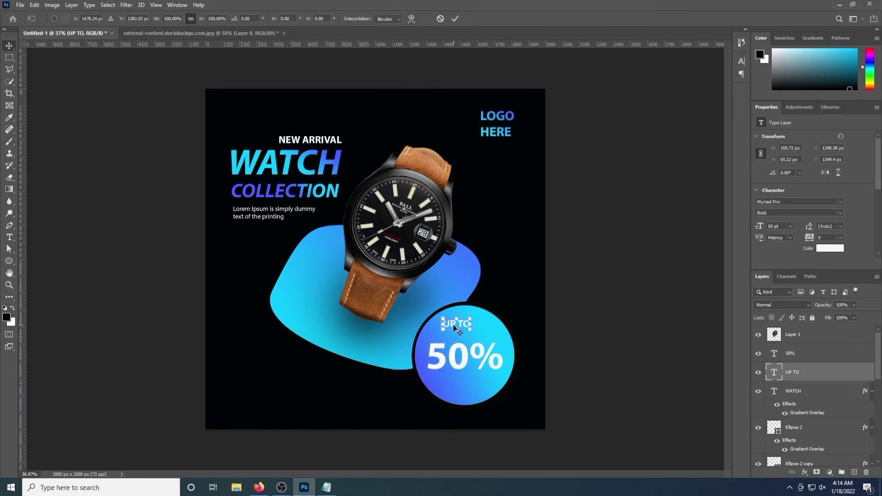
drag(444, 330, 430, 336)
drag(446, 327, 475, 321)
key(Return)
Add 'OFF' text, scaled and nudged into place below the 50% in the circle
click(9, 237)
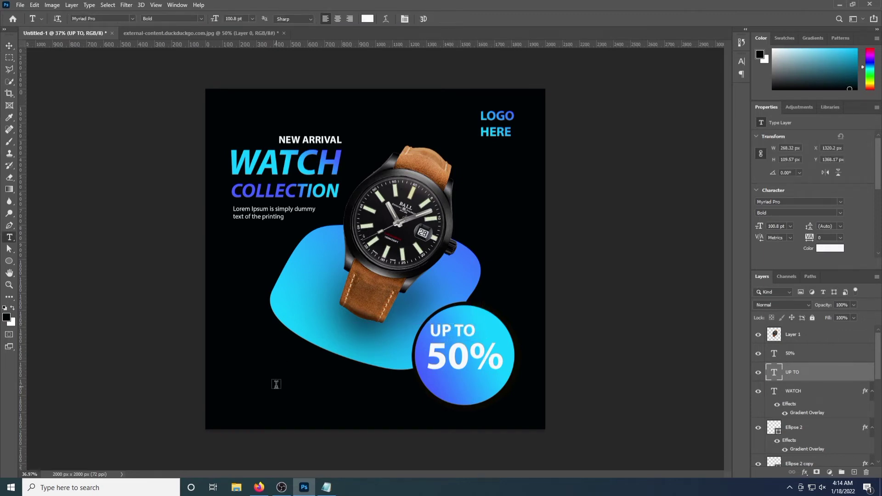
click(277, 385)
text(OFF)
click(9, 46)
drag(274, 374, 453, 398)
key(ctrl+t)
drag(470, 387, 484, 380)
key(Return)
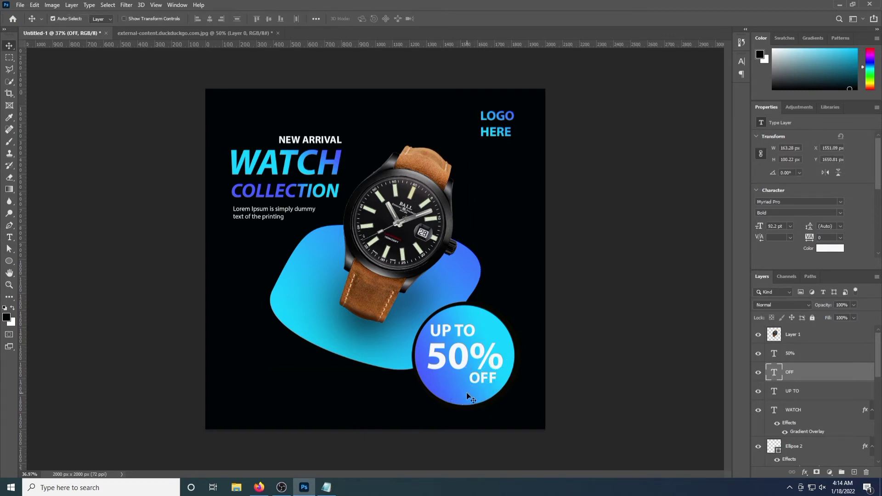
key(ctrl+t)
drag(469, 371, 466, 369)
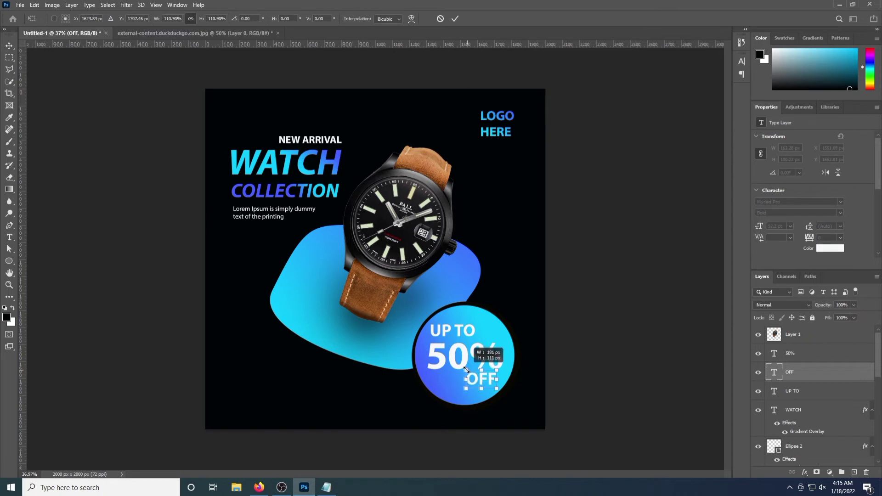
key(Return)
key(Down)
key(Down)
key(Down)
key(Down)
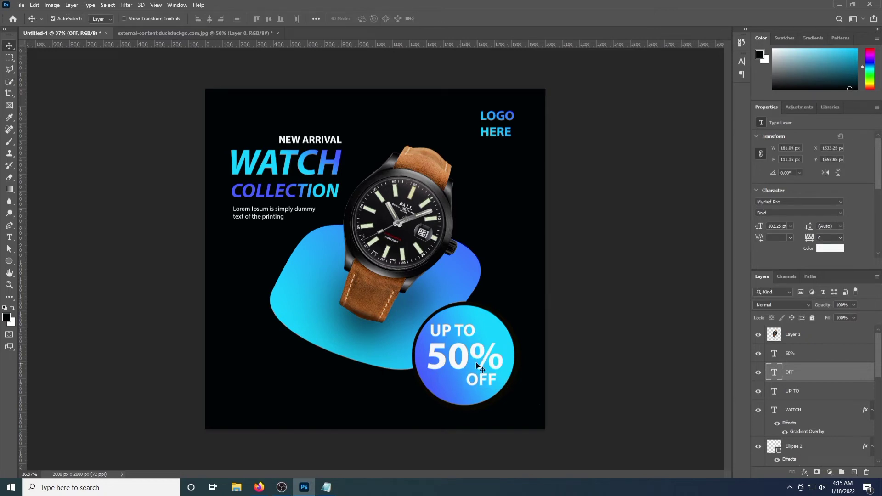
double_click(843, 355)
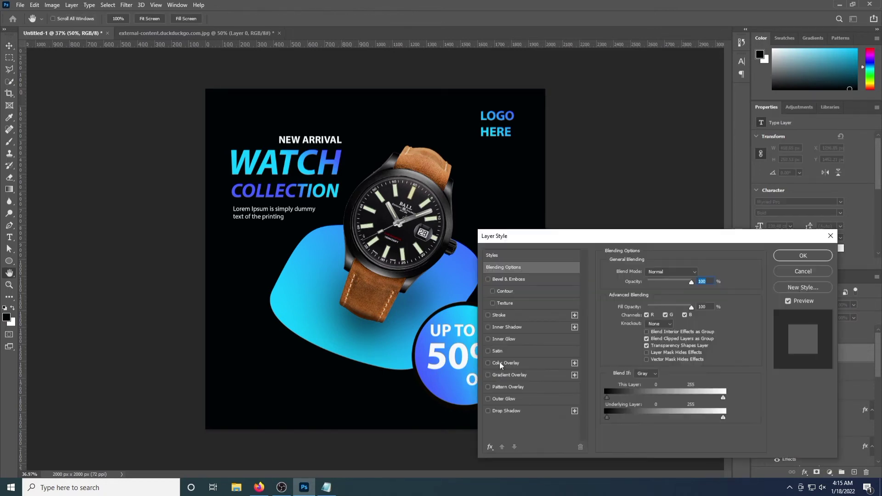
Give the 50% text a black colour overlay and duplicate the blue blob layer
click(519, 365)
click(809, 254)
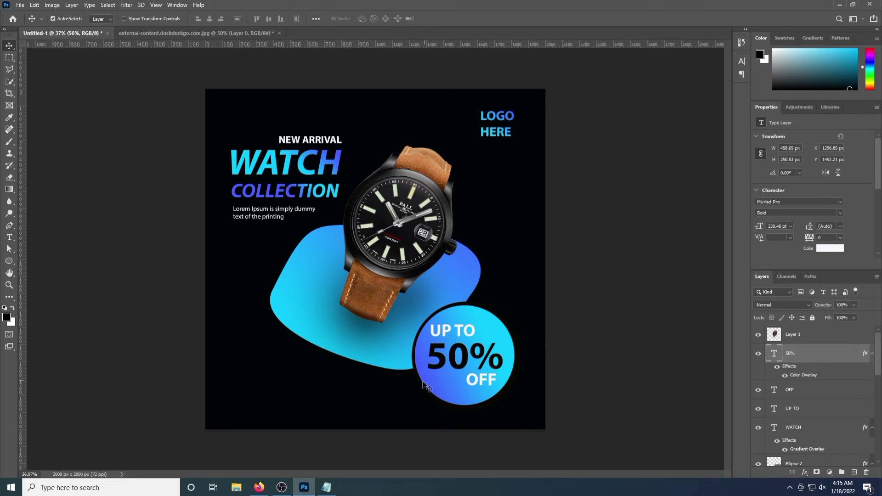
click(302, 314)
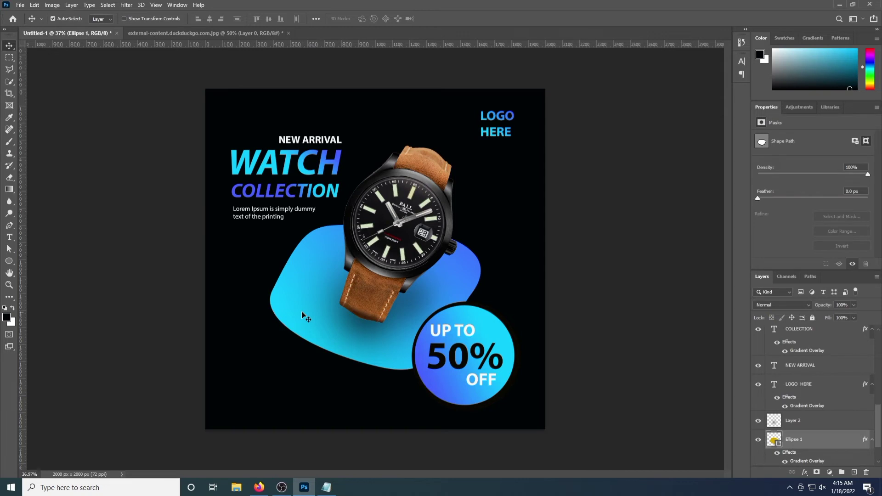
key(ctrl+j)
Replace the original blob's gradient overlay with a yellow colour overlay
scroll(821, 423, down, 3)
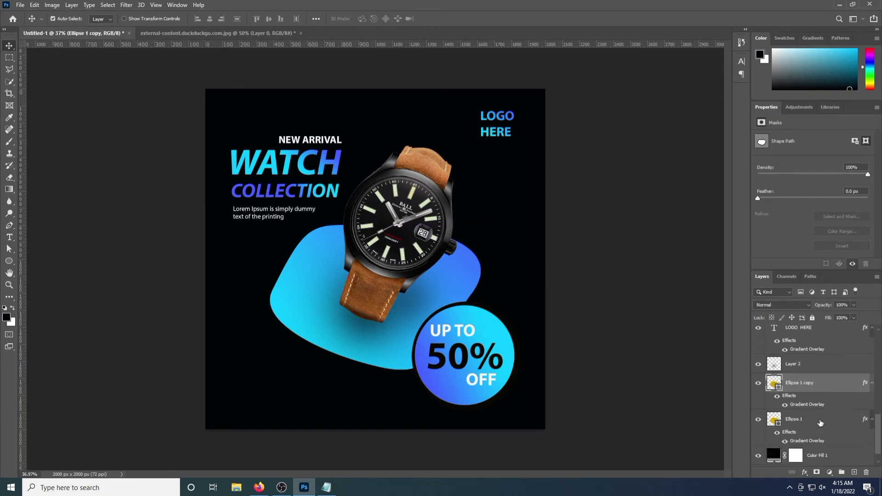
double_click(826, 385)
click(488, 375)
click(488, 375)
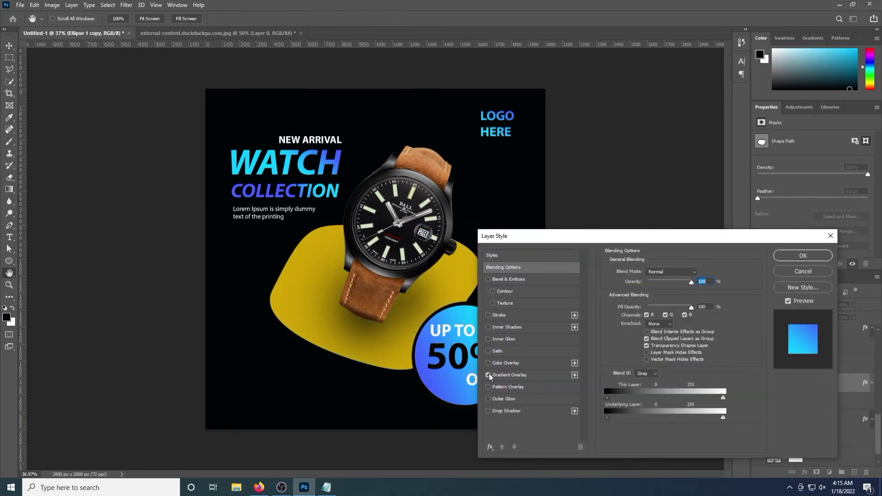
click(791, 256)
double_click(811, 420)
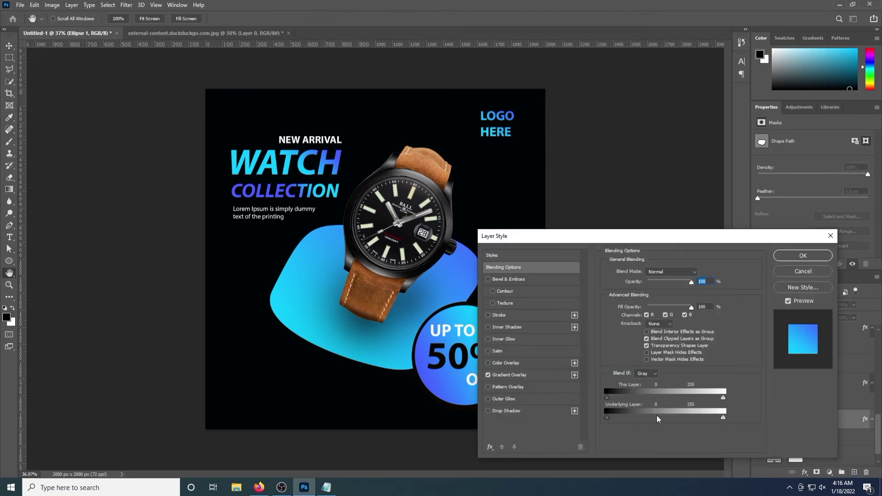
click(488, 376)
click(493, 365)
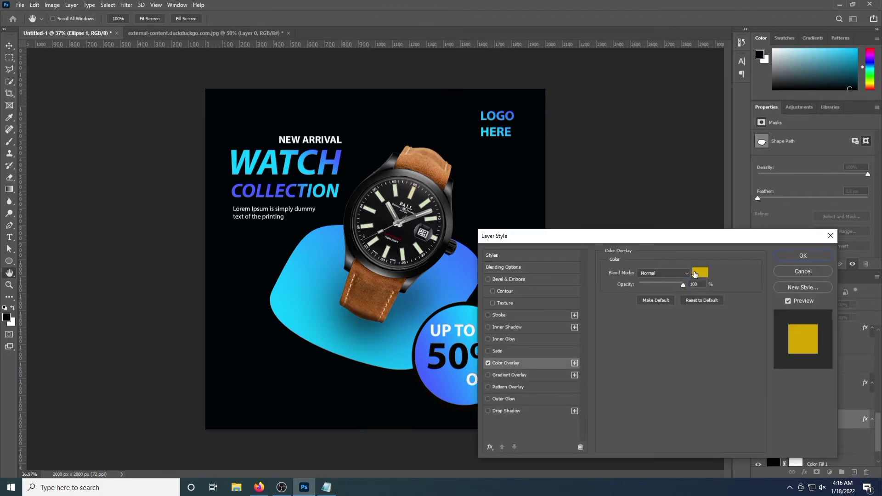
click(702, 274)
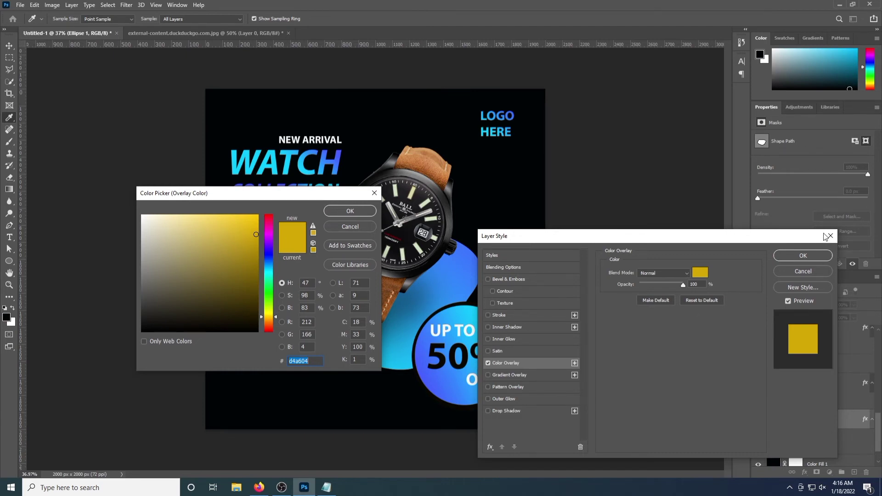
click(363, 212)
click(796, 256)
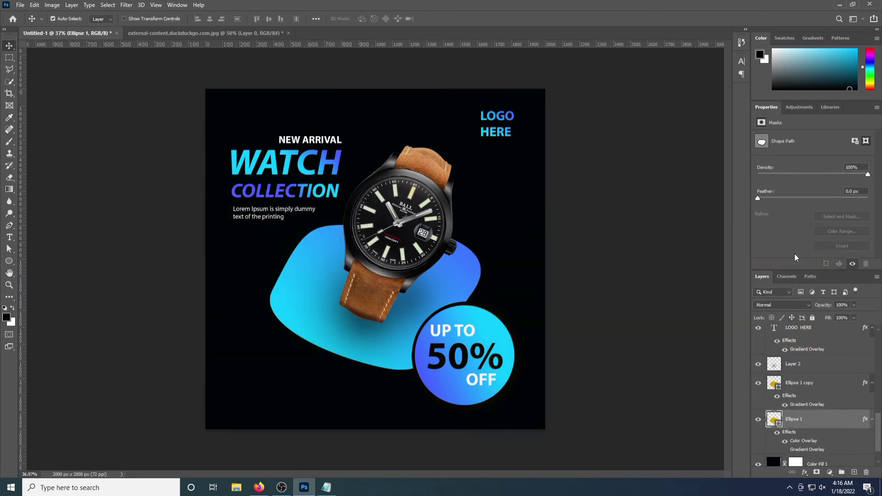
Set the blob shape's fill to none using the Ellipse tool options
click(8, 262)
click(103, 19)
click(48, 36)
Give the hollow blob a blue gradient stroke
click(135, 19)
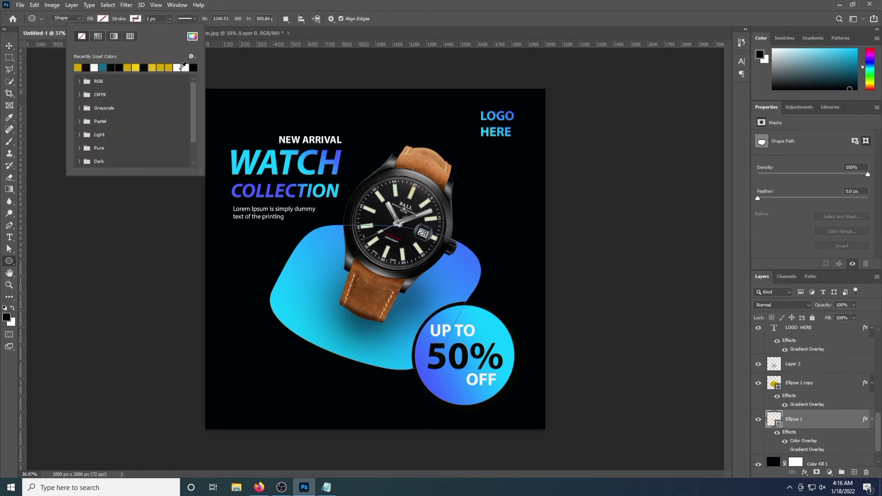
click(95, 67)
click(113, 37)
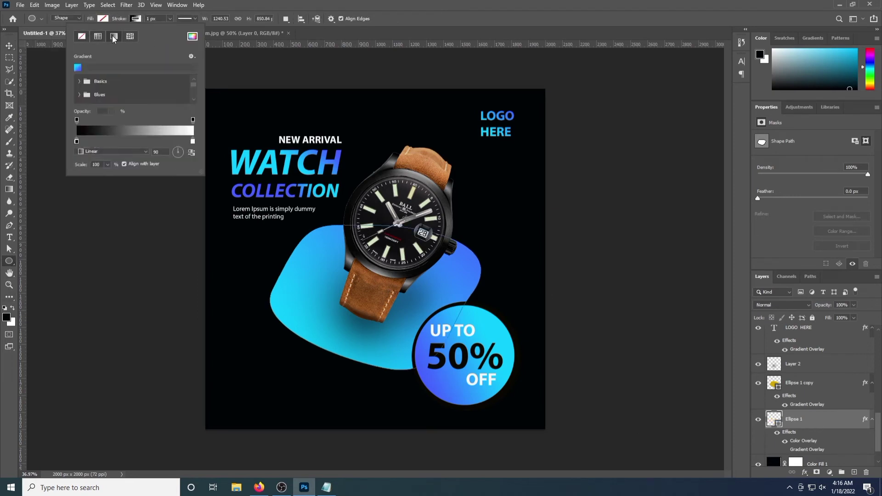
click(78, 68)
click(134, 19)
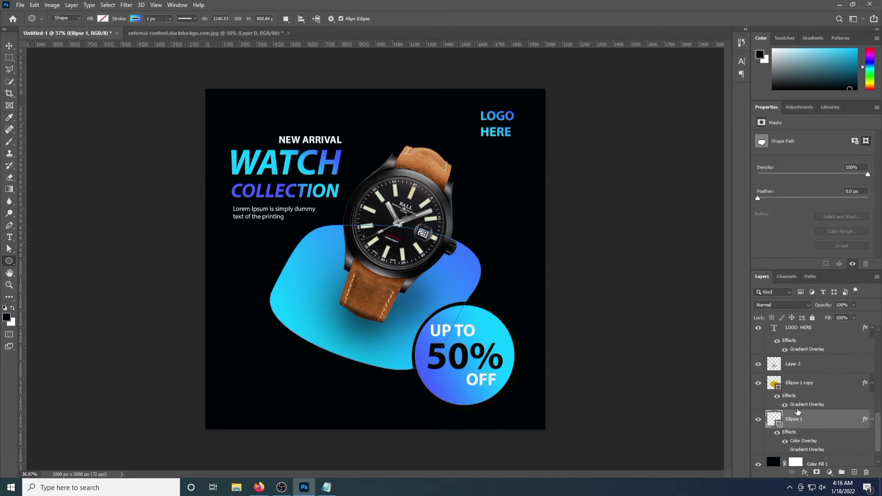
Scale the outline blob up slightly and shift it a bit lower
key(ctrl+t)
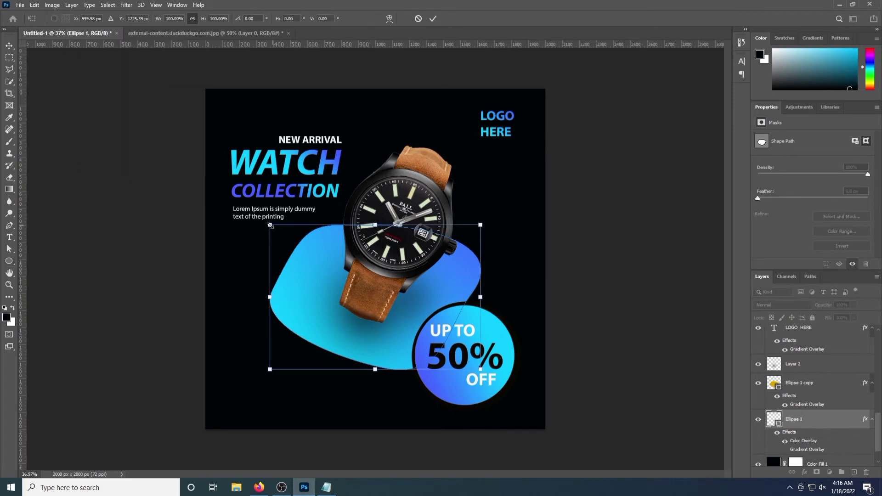
drag(270, 226, 263, 222)
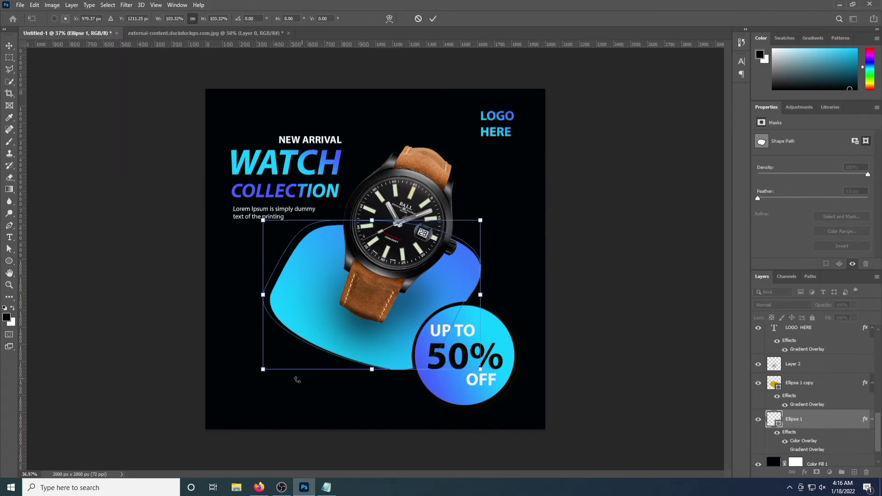
drag(262, 371, 264, 373)
drag(372, 369, 372, 373)
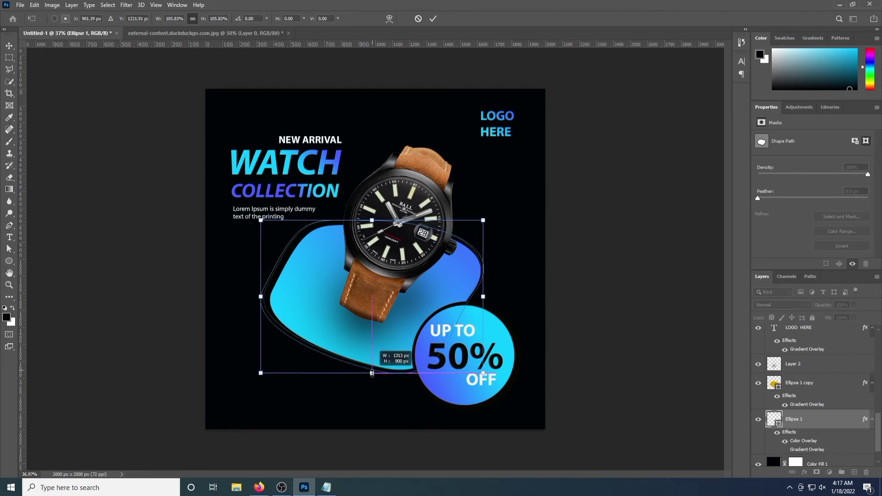
drag(311, 252, 314, 252)
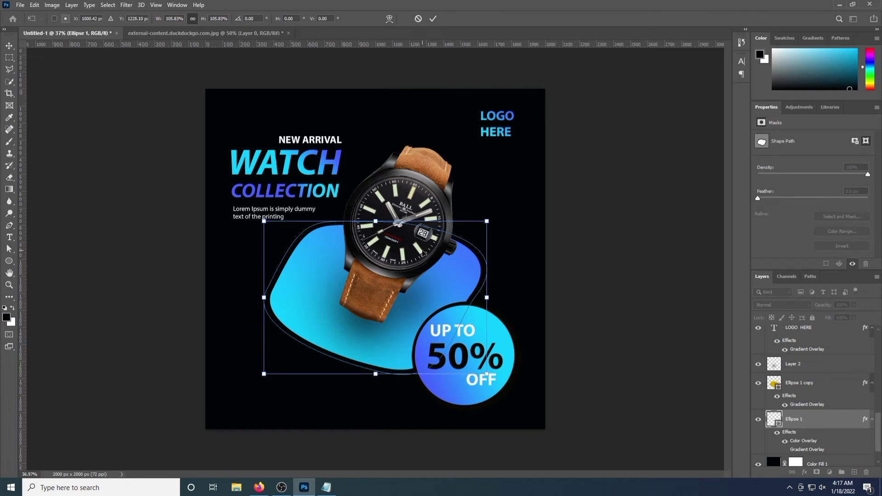
key(Return)
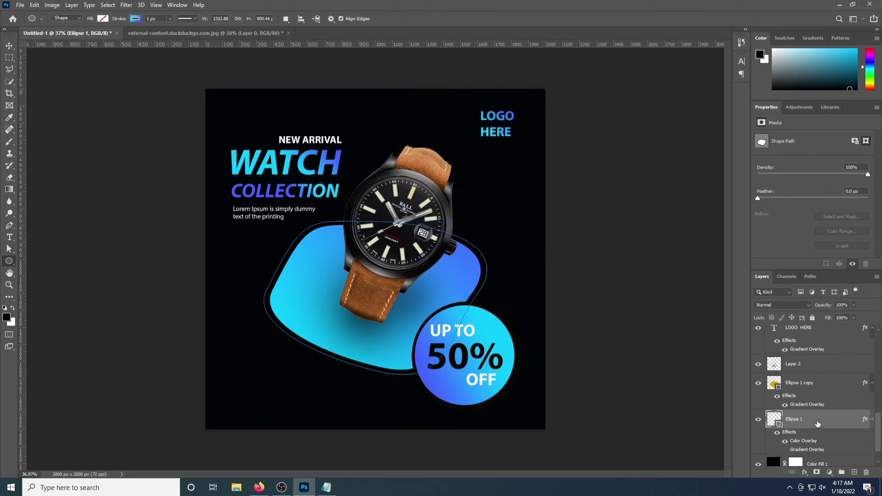
Thicken the stroke to 5 px and remove the outline's yellow colour overlay
click(170, 19)
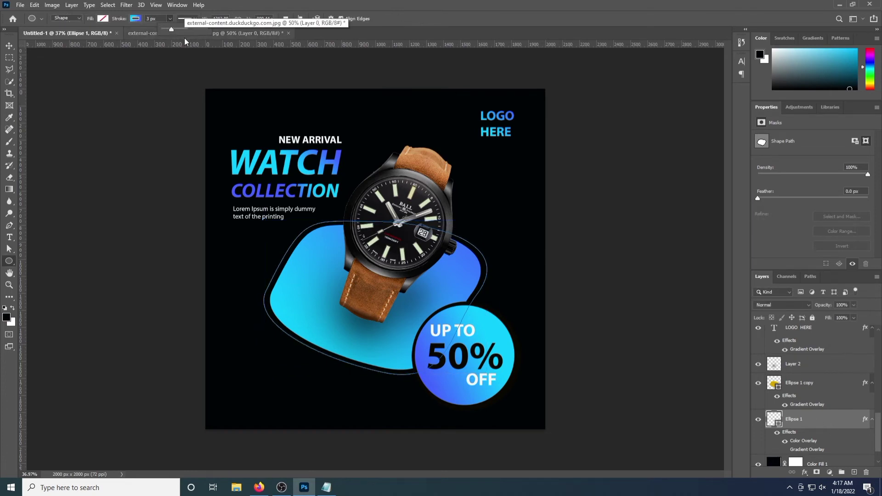
key(Up)
click(8, 47)
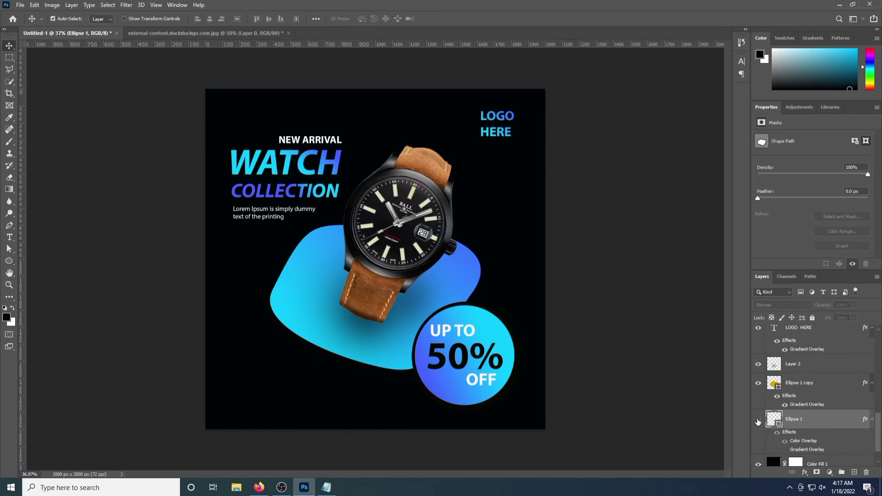
click(9, 273)
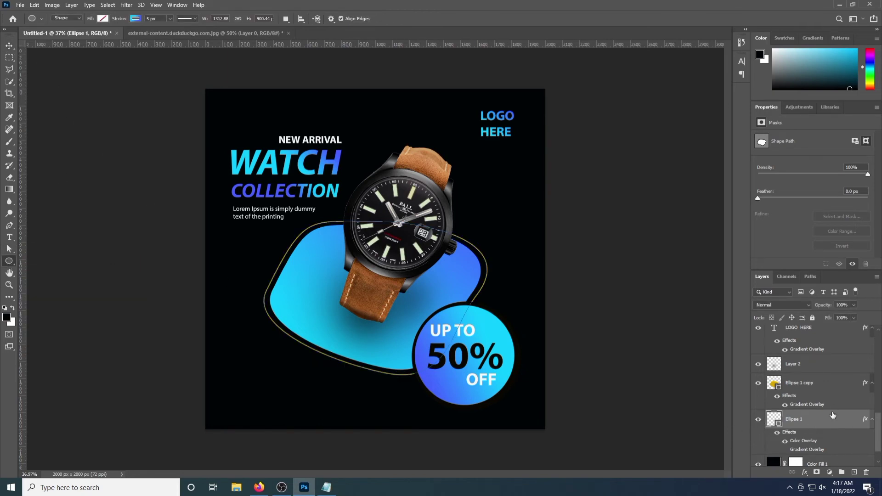
double_click(835, 418)
click(488, 364)
click(807, 254)
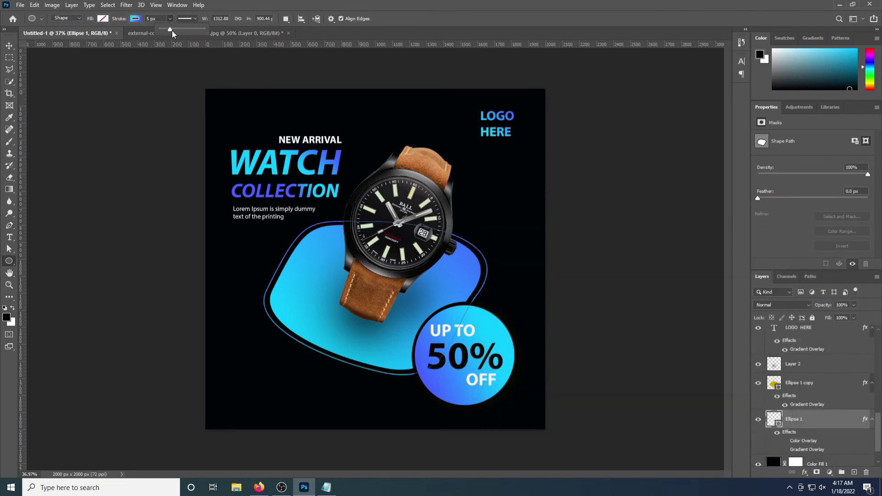
key(v)
click(258, 363)
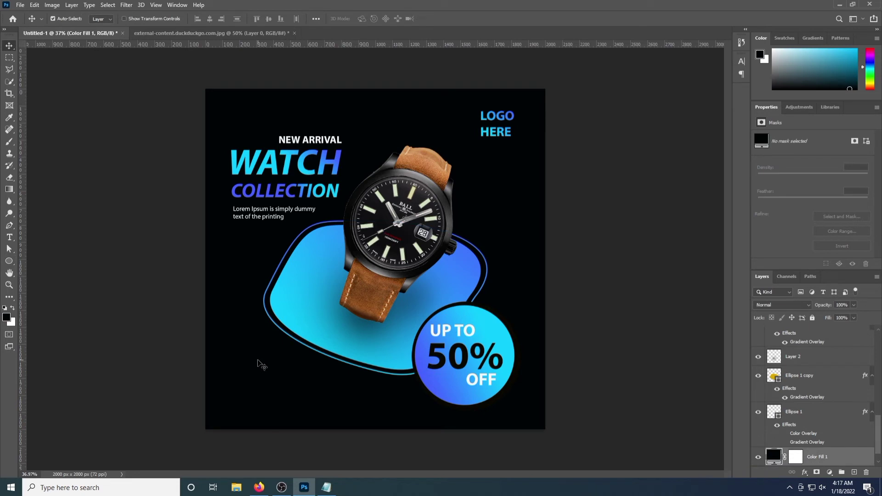
click(9, 178)
Erase the Ellipse 1 outline's right side beside the watch, leaving an open curve
scroll(802, 394, down, 1)
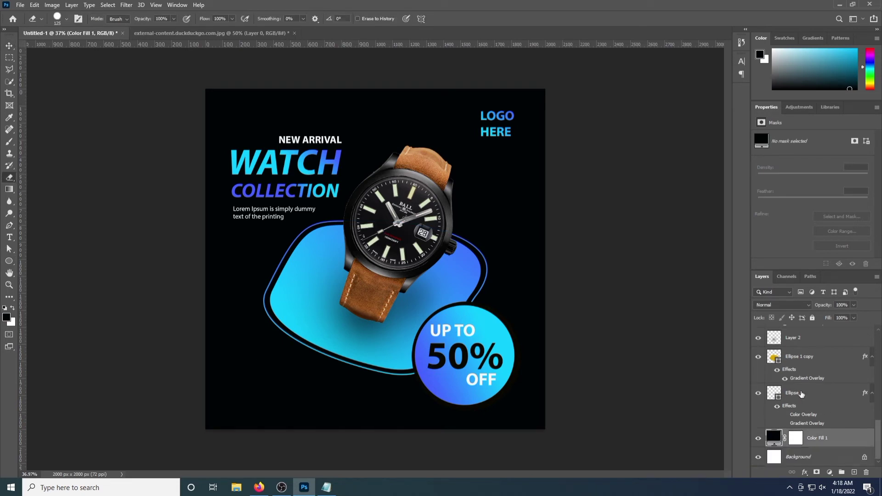
click(802, 394)
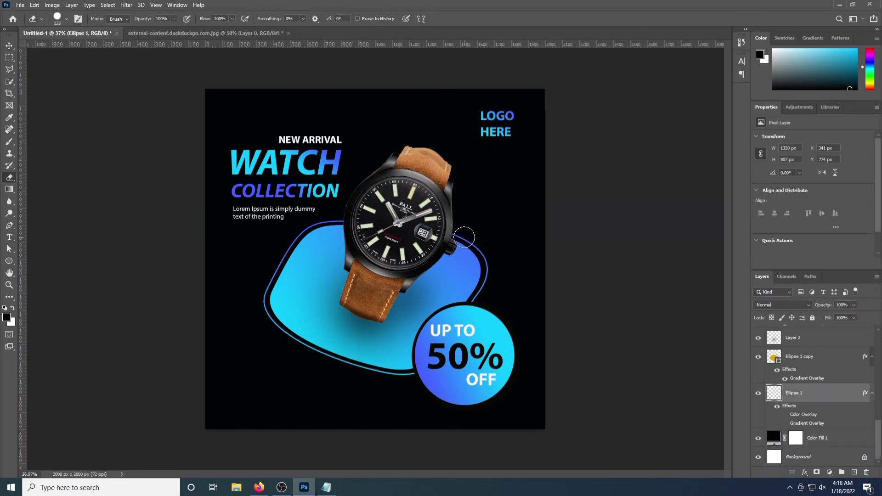
mouse_move(459, 232)
mouse_down()
mouse_move(485, 275)
mouse_move(478, 304)
mouse_up()
scroll(230, 331, down, 1)
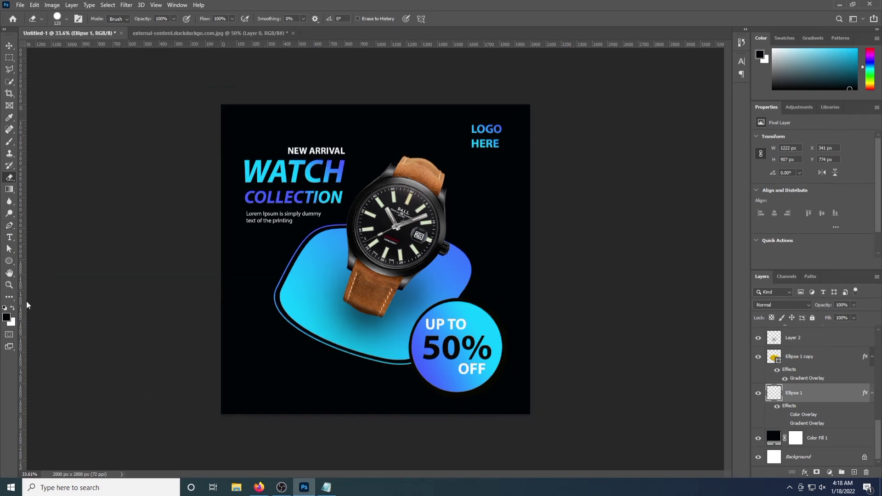
drag(9, 261, 47, 262)
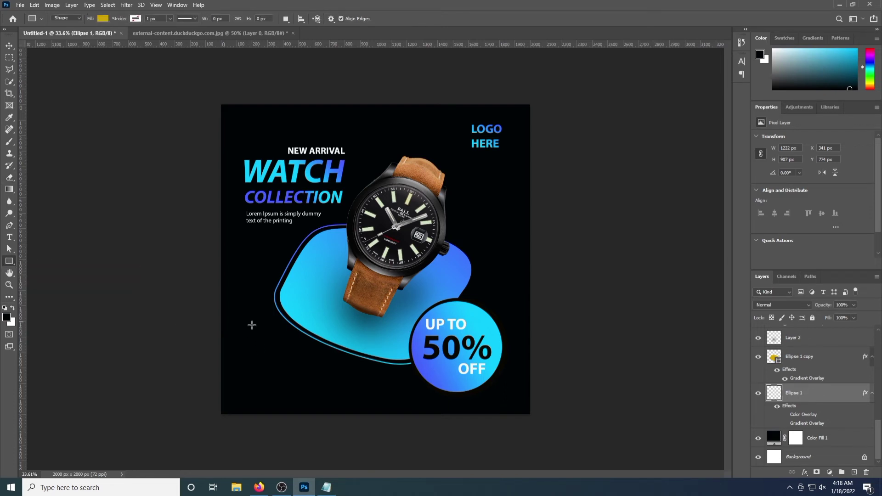
Draw a rectangle at the lower left and give it a blue gradient overlay
drag(241, 352, 309, 371)
double_click(842, 399)
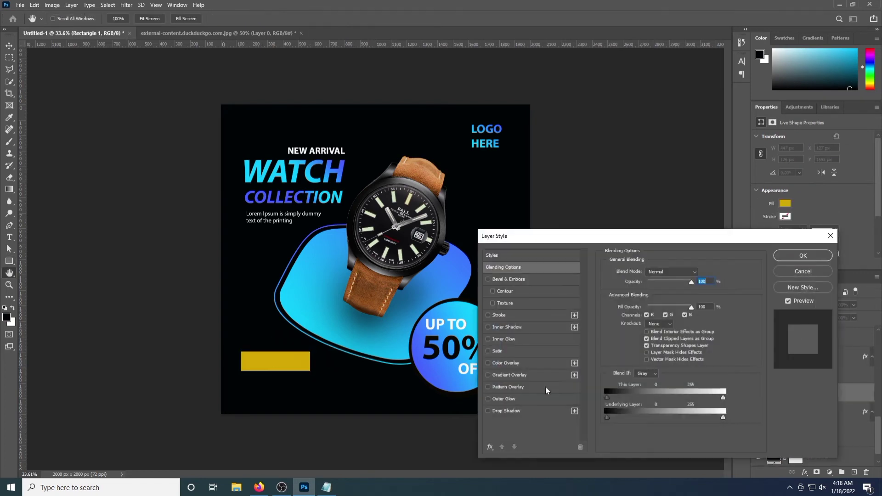
click(487, 377)
click(798, 257)
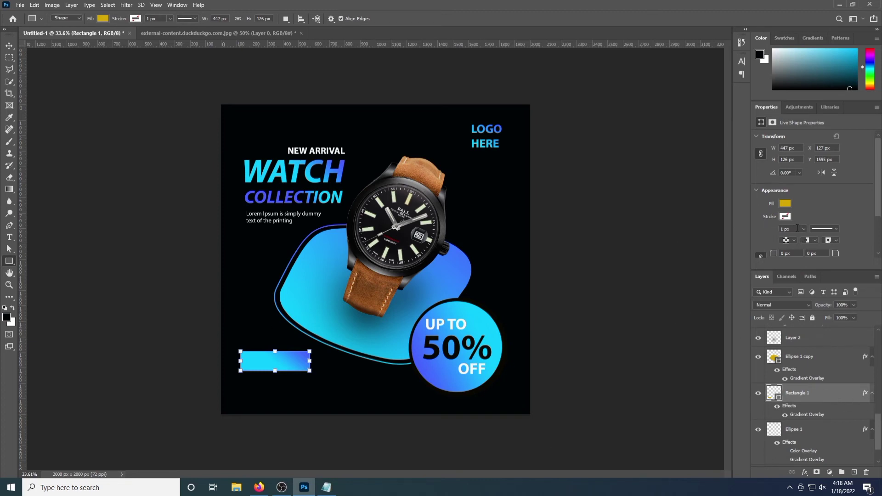
Round the rectangle's top-left and bottom-right corners by 25 px
scroll(797, 229, down, 1)
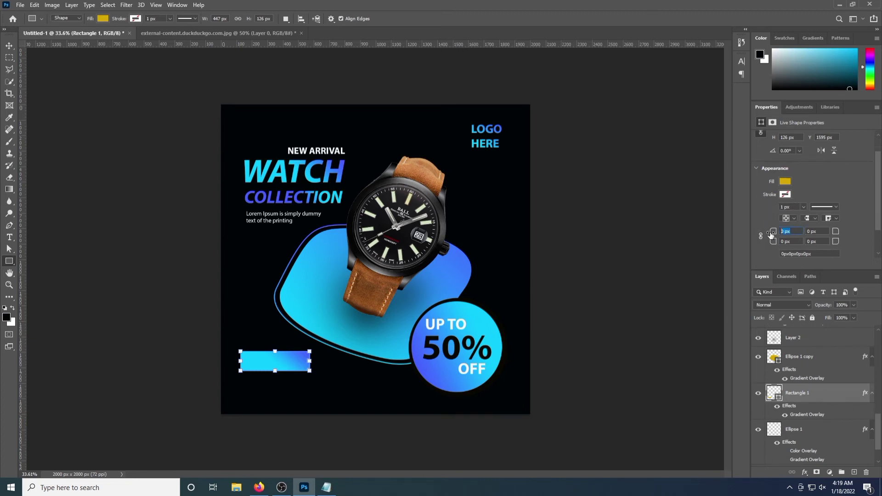
text(25)
key(Return)
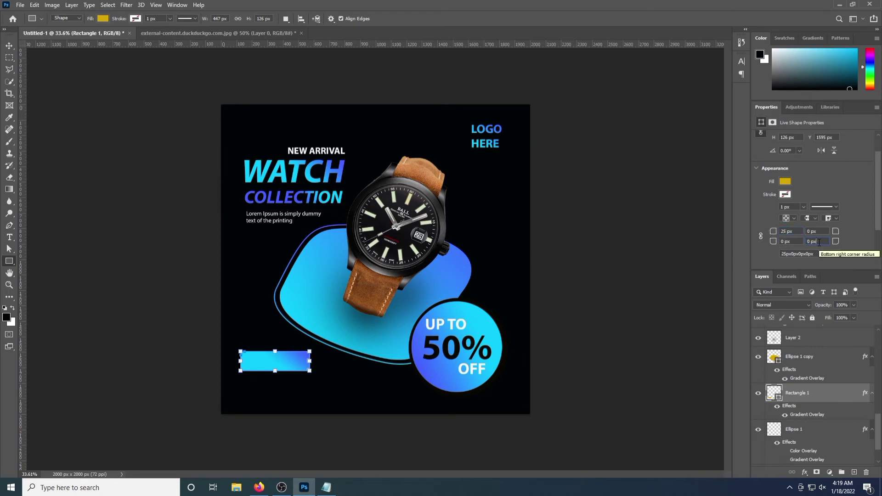
click(819, 242)
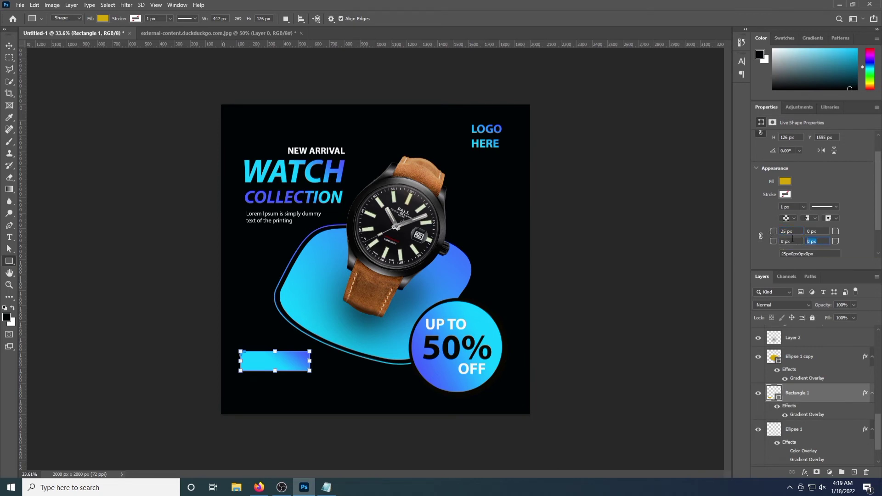
click(681, 327)
key(Escape)
click(9, 46)
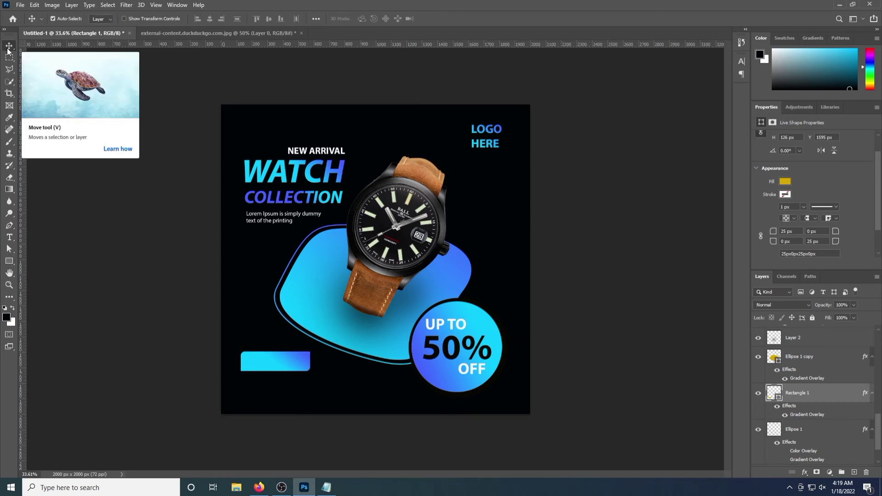
Change the top-left and bottom-right corner radii to 100 px
click(794, 231)
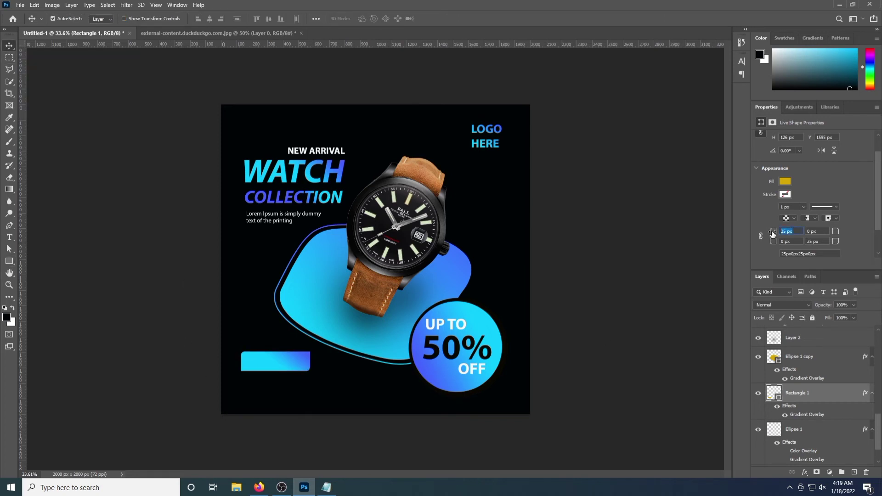
text(100)
key(Tab)
key(Tab)
key(Tab)
click(644, 288)
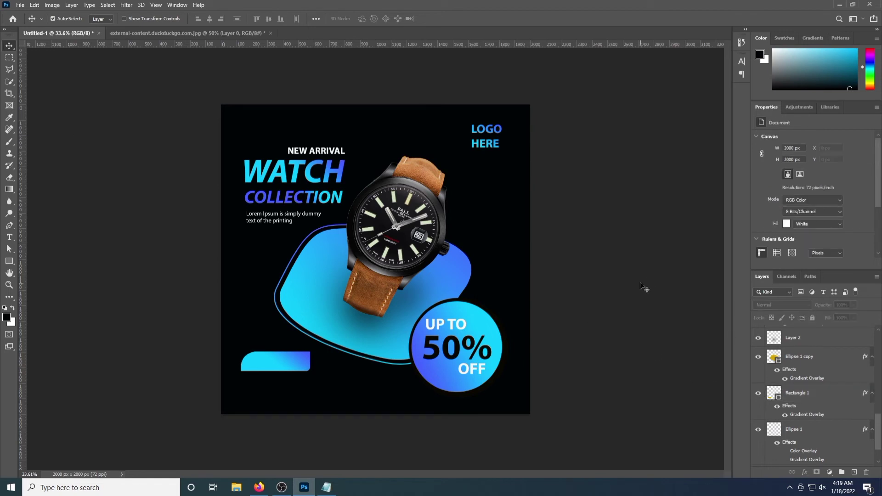
scroll(799, 232, down, 3)
scroll(805, 246, up, 2)
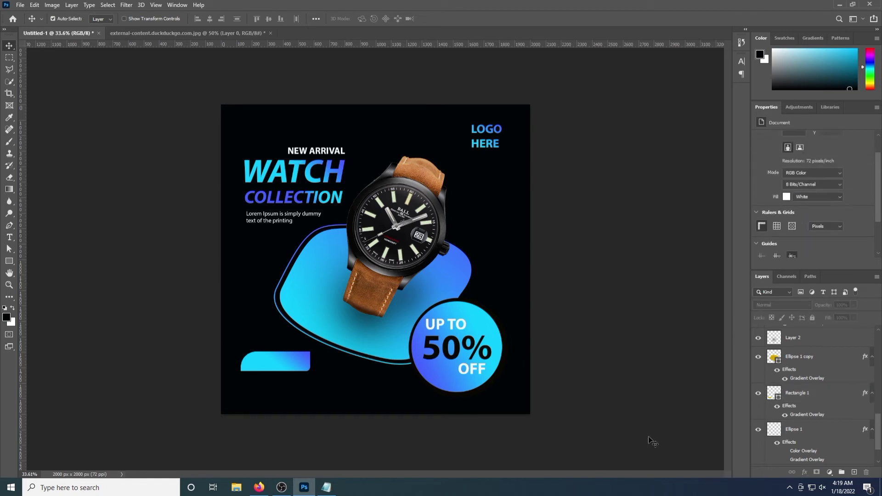
click(798, 394)
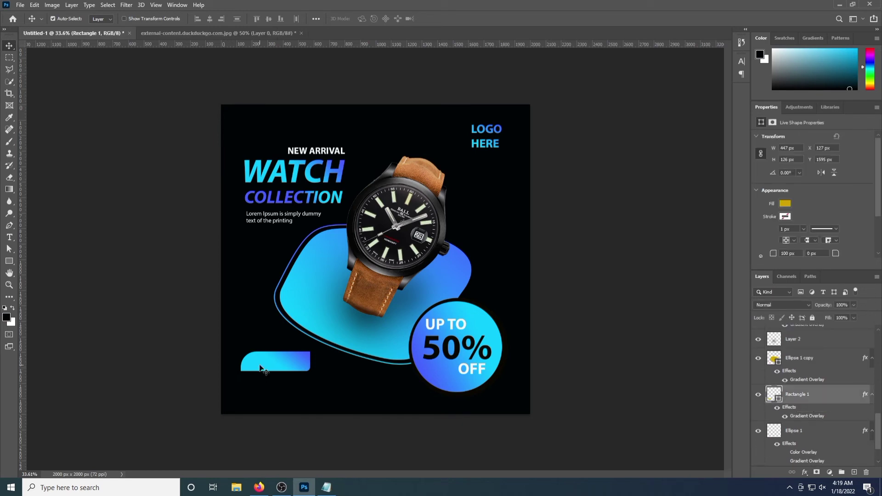
scroll(814, 230, down, 1)
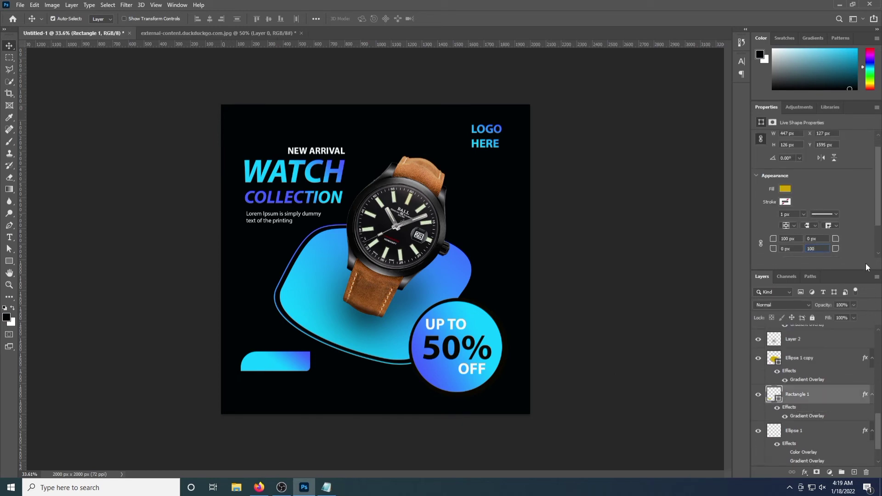
key(Return)
click(823, 397)
Enlarge the button rectangle slightly from its lower-right corner
key(ctrl+t)
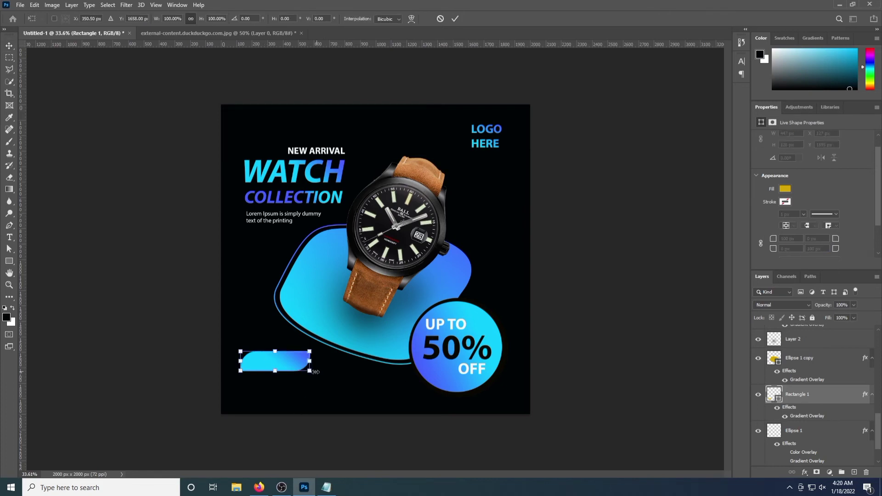
drag(310, 371, 317, 373)
key(Return)
Add black 'shop now' text on the gradient button, enlarged to about 89.5 pt
click(9, 237)
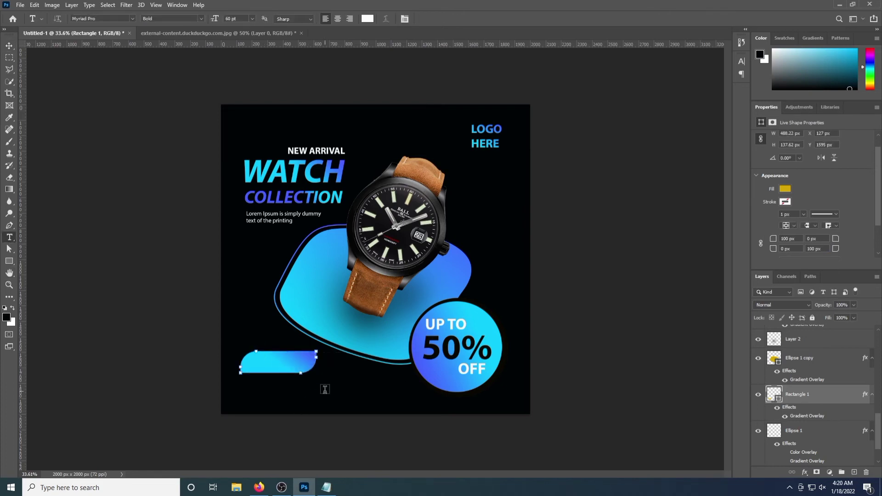
click(239, 320)
text(shop now)
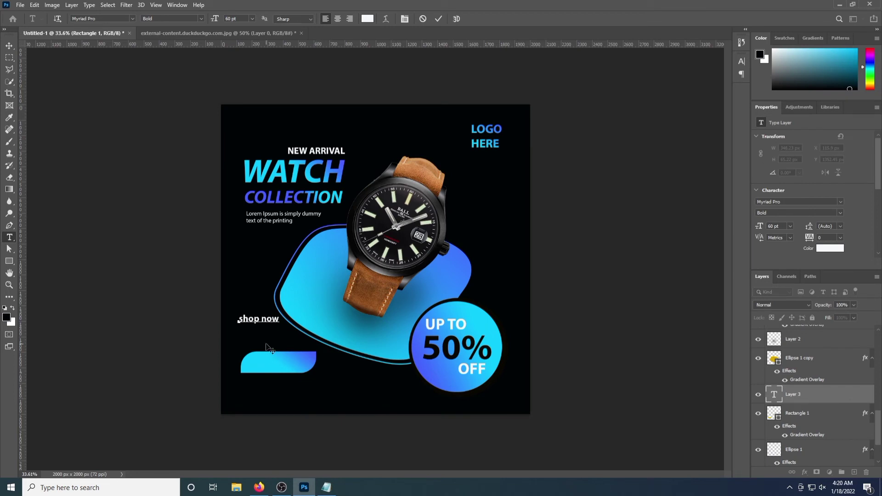
key(ctrl+Return)
key(v)
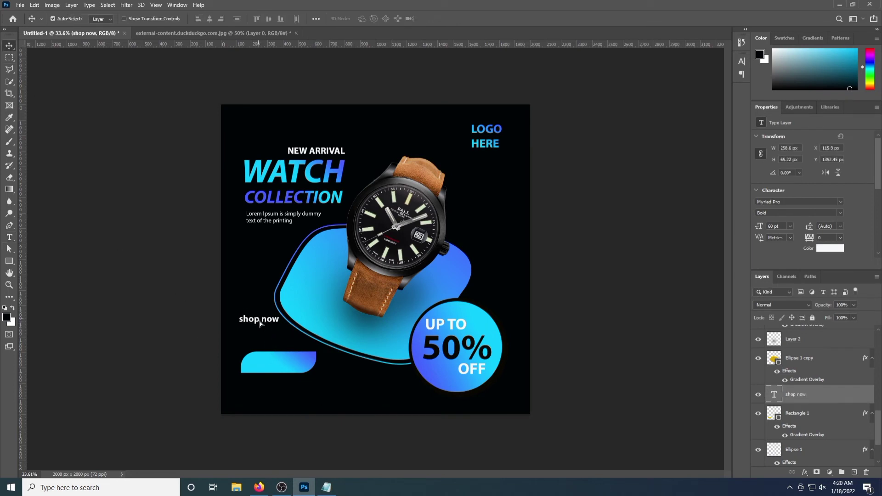
drag(260, 325, 307, 370)
click(830, 248)
click(350, 211)
key(ctrl+t)
key(Return)
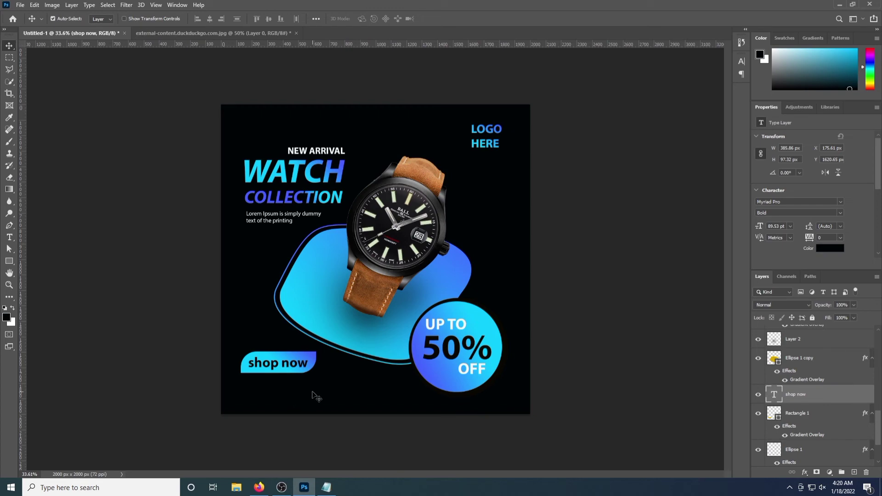
click(20, 5)
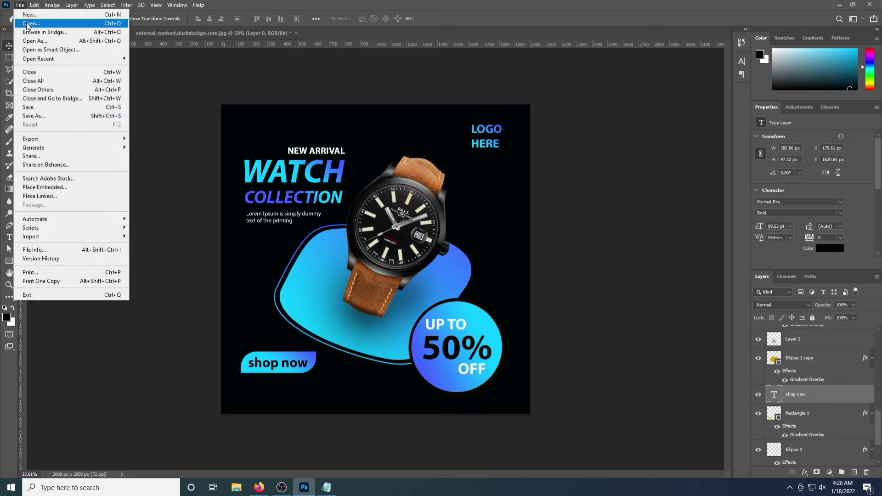
click(26, 23)
Open the call icon image from the pictures/icon folder and drag it onto the poster
scroll(182, 83, down, 2)
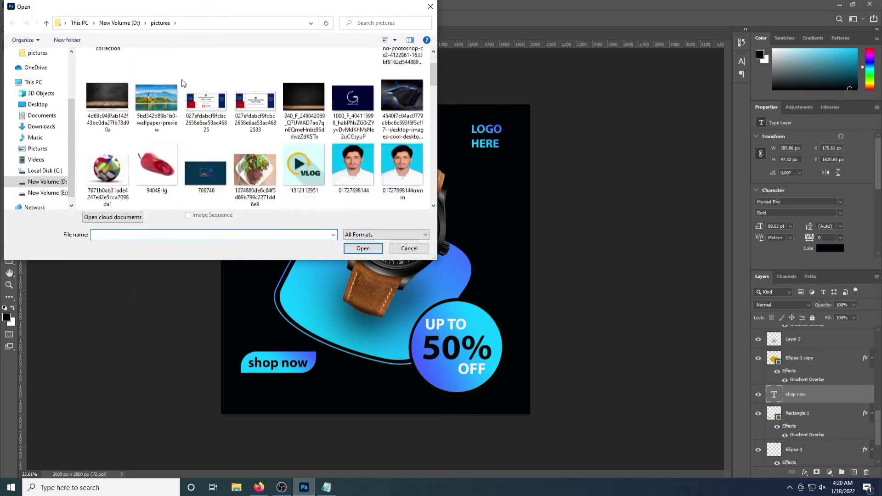
click(47, 182)
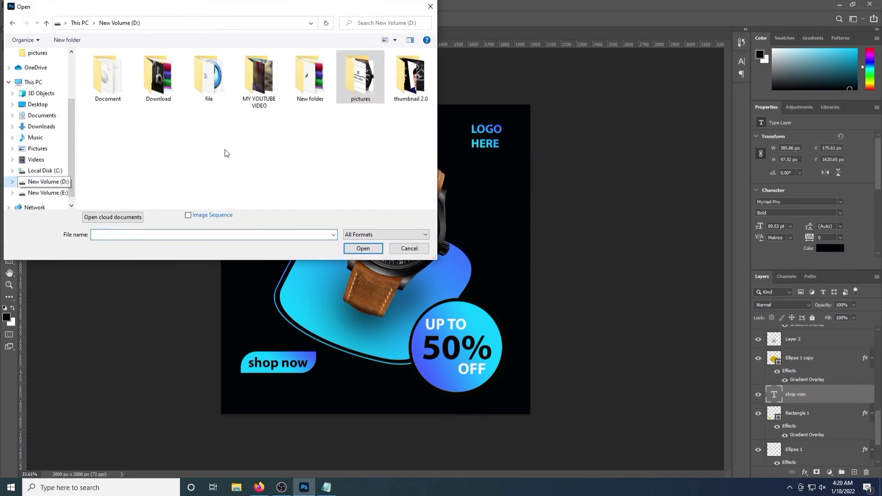
double_click(354, 100)
double_click(230, 80)
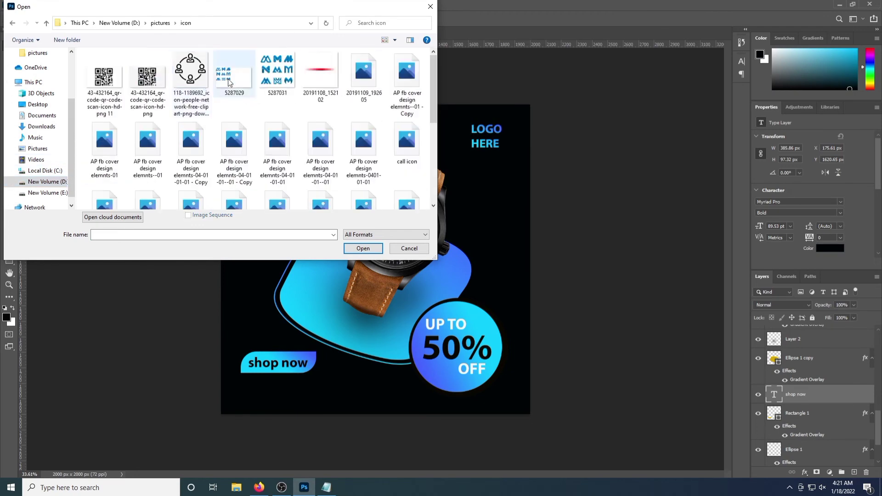
scroll(229, 80, down, 1)
click(407, 92)
click(363, 248)
drag(328, 213, 92, 35)
drag(335, 384, 336, 384)
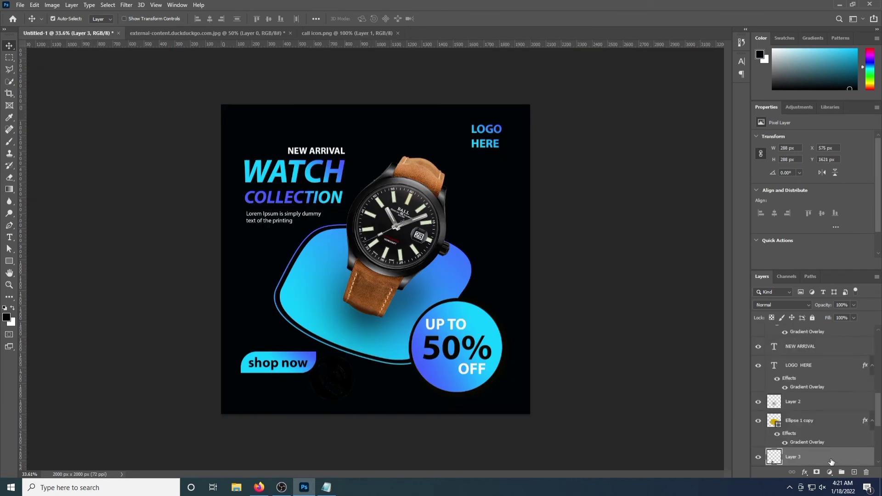
Give the call icon a near-white Color Overlay and scale it down below the button
double_click(841, 467)
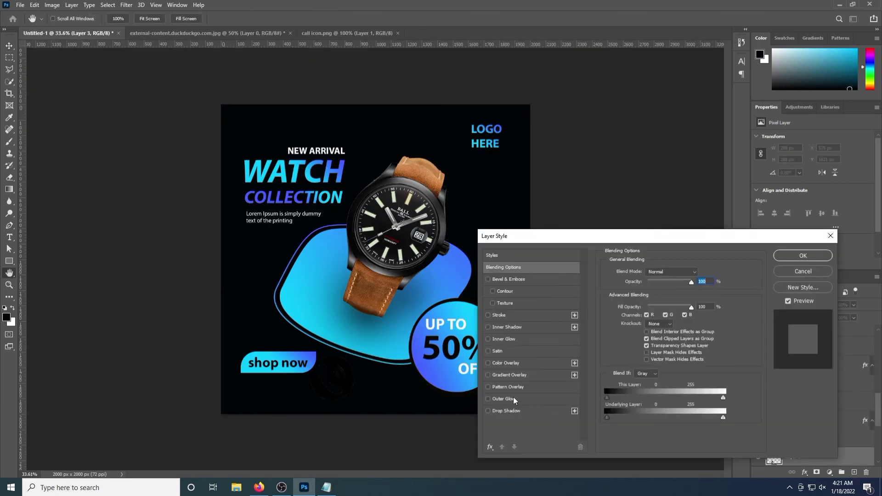
click(506, 363)
click(700, 273)
click(144, 221)
click(350, 211)
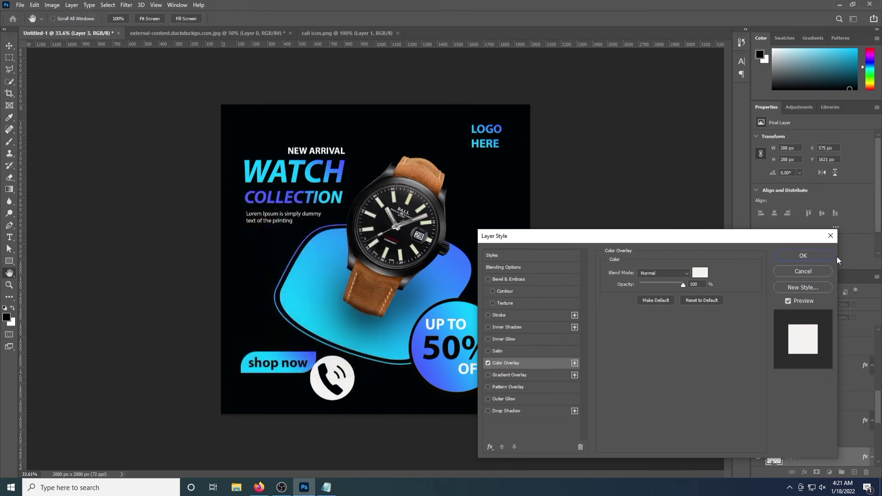
click(803, 256)
key(ctrl+t)
drag(356, 402, 317, 394)
click(11, 48)
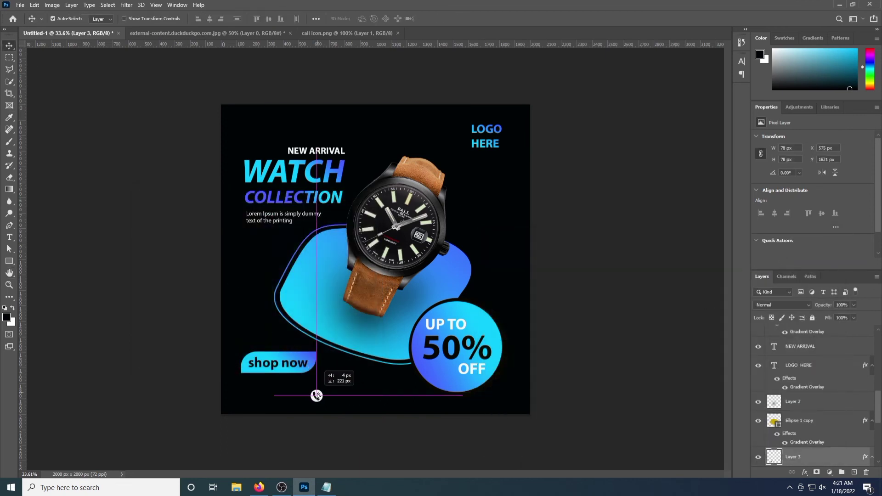
Type the phone number beside the call icon and colour it near-white
key(t)
click(341, 393)
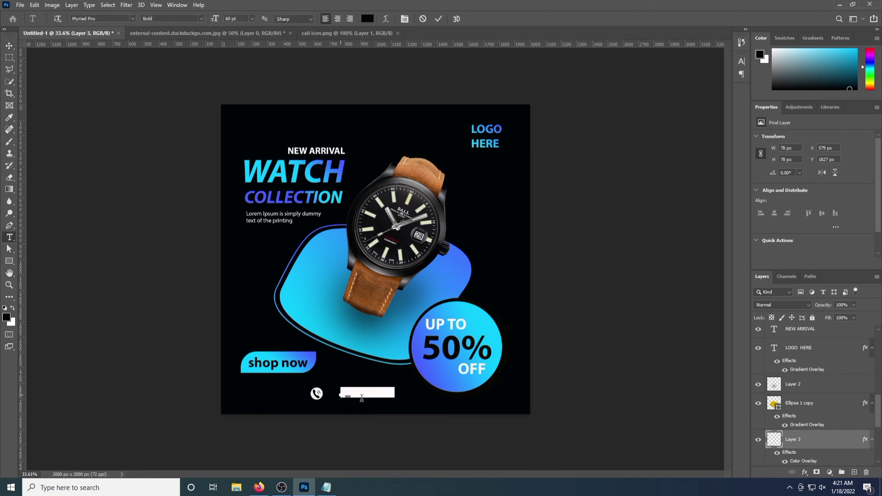
key(BackSpace)
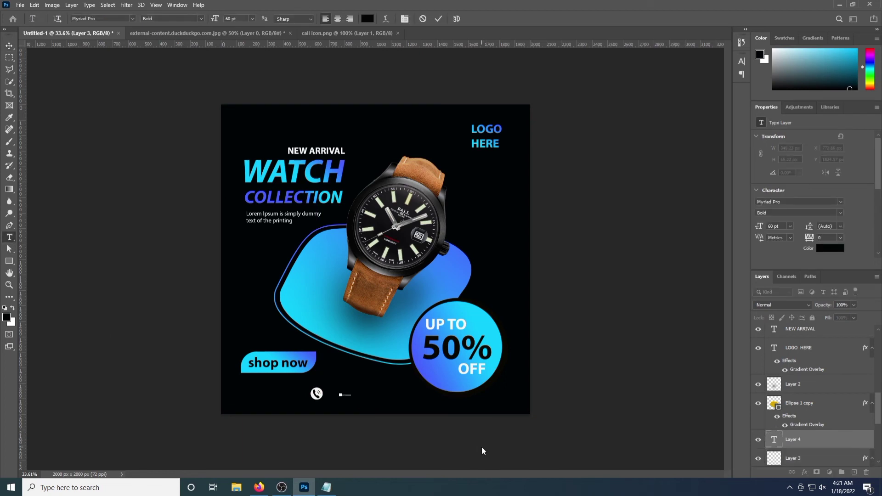
text(___________)
key(ctrl+Return)
click(838, 251)
click(146, 218)
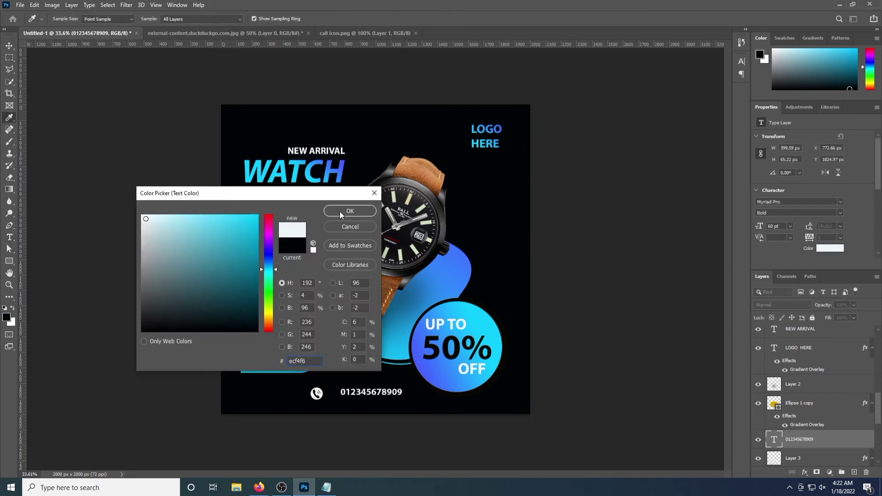
click(340, 211)
Align the phone number with the icon, then shift both together into place
key(v)
drag(375, 395, 363, 398)
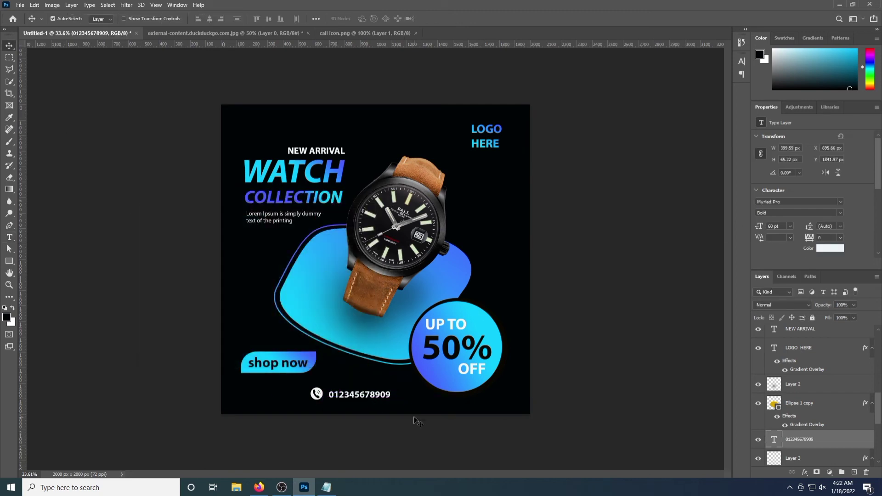
key(Up)
key(Up)
key(Up)
key(shift+Left)
shift+click(801, 458)
key(shift+Right)
key(shift+Right)
key(shift+Right)
key(shift+Right)
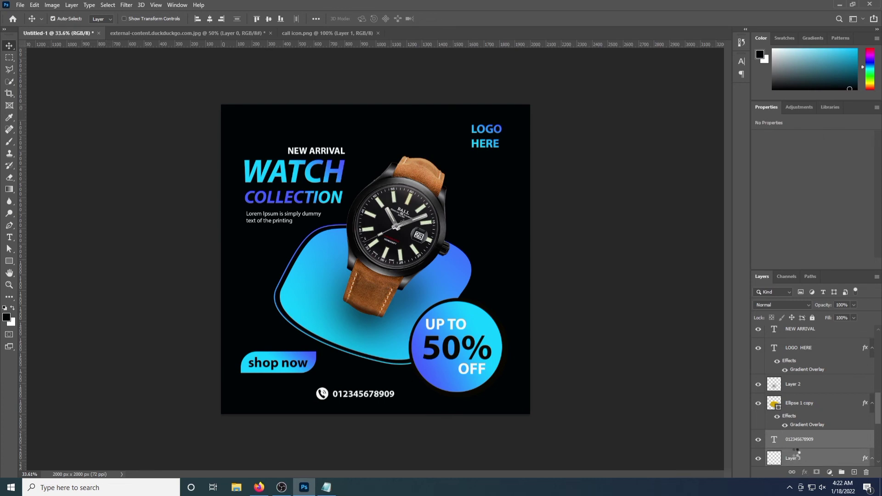
key(shift+Right)
key(shift+Right)
key(shift+Right)
key(shift+Right)
key(shift+Right)
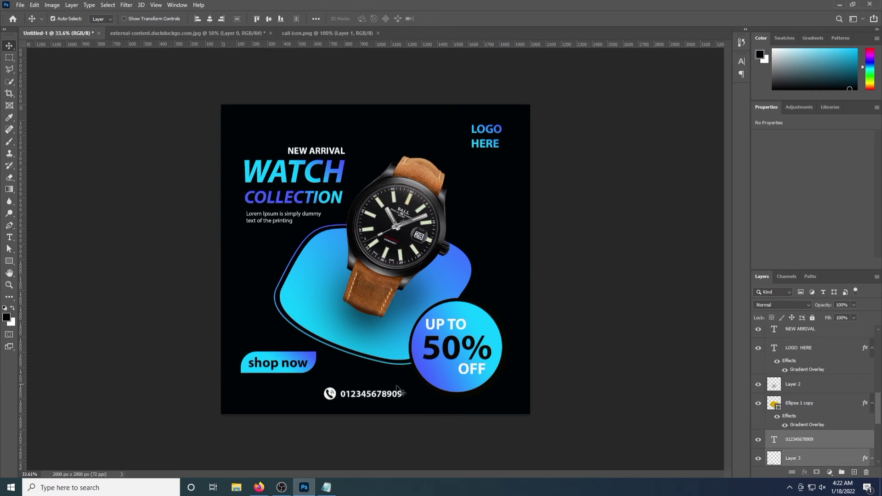
key(Up)
key(Up)
key(Up)
key(Up)
key(Up)
key(Up)
key(Up)
key(Up)
key(Up)
key(Up)
key(Up)
key(Left)
key(Left)
key(Left)
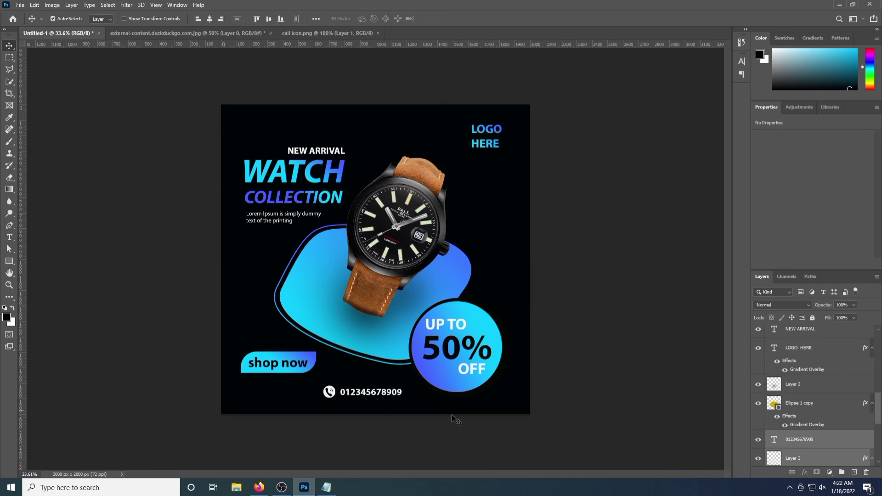
key(shift+Up)
key(shift+Up)
key(shift+Up)
key(shift+Up)
key(shift+Up)
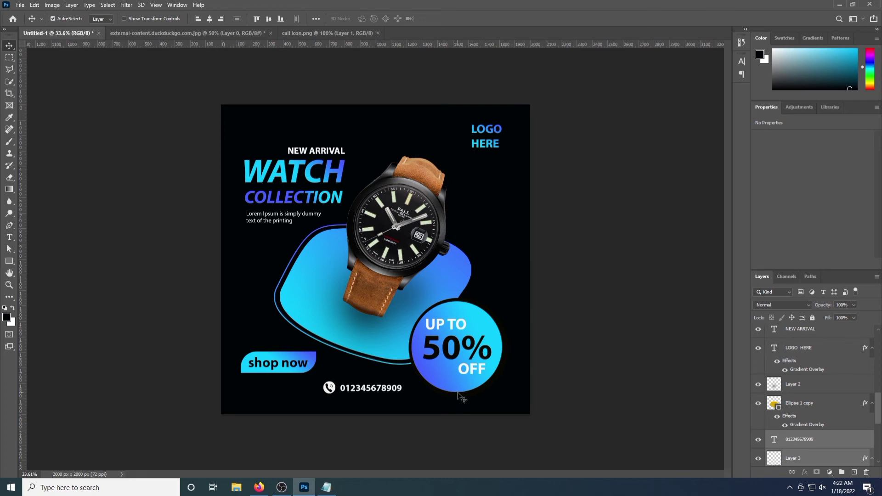
Open the email icon image and place it below the phone number
click(20, 5)
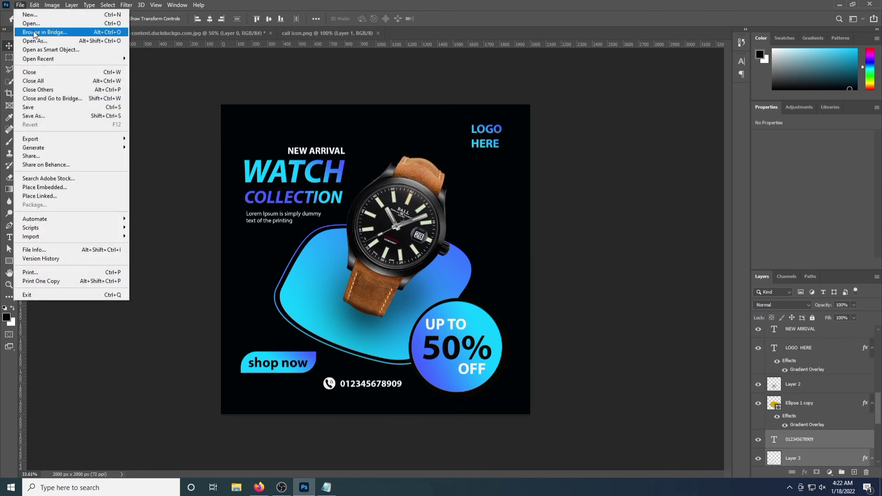
click(27, 25)
double_click(191, 99)
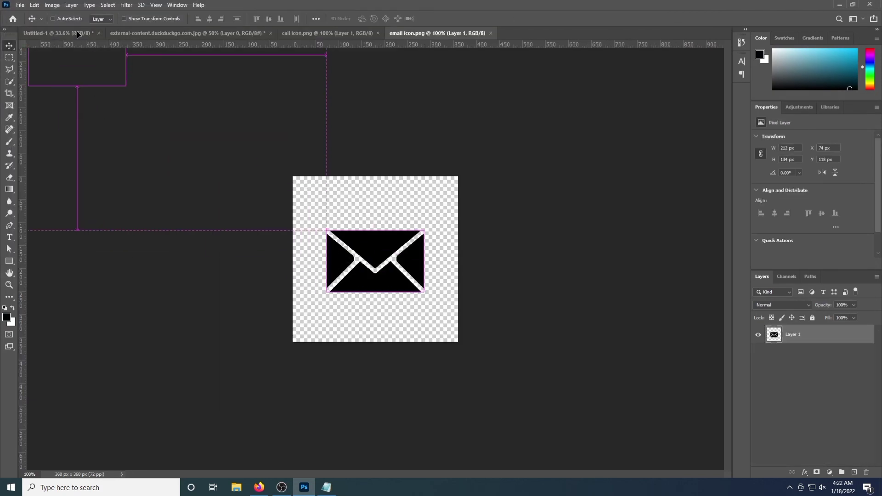
drag(77, 34, 336, 416)
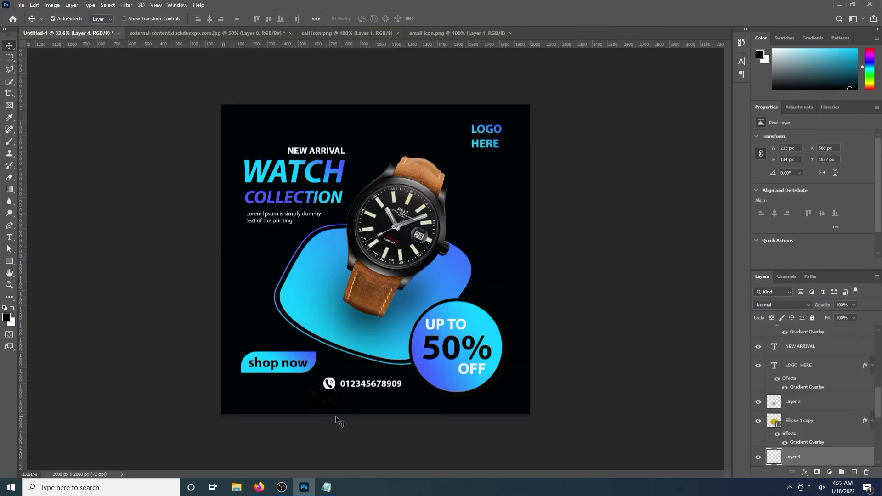
Give the envelope a white Color Overlay and shrink it to match the phone icon
double_click(822, 460)
click(500, 373)
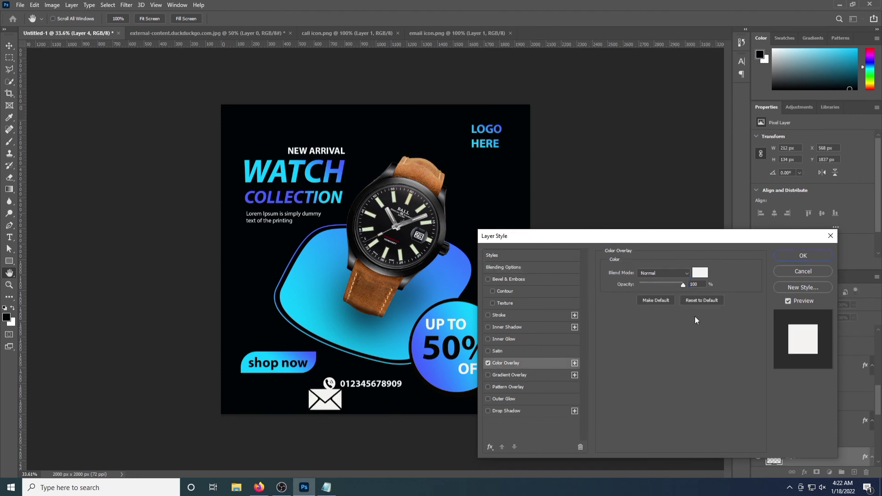
click(803, 255)
key(ctrl+t)
drag(343, 412, 335, 406)
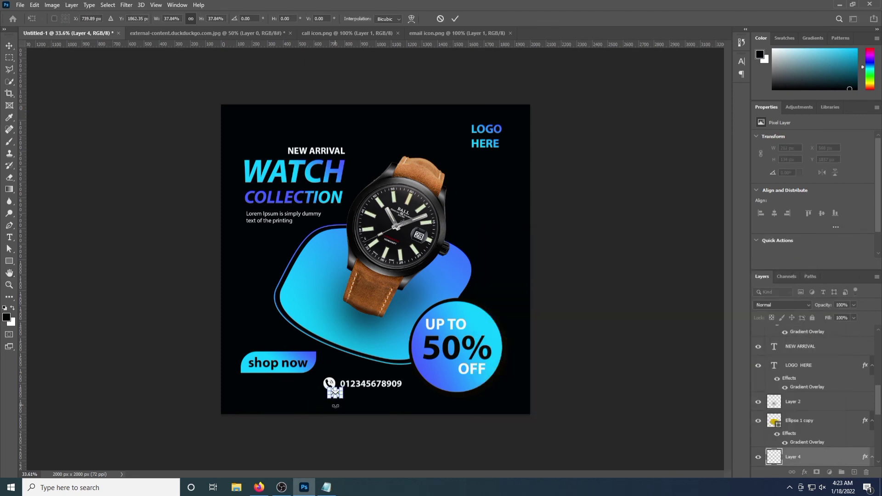
key(Return)
Align the envelope under the phone icon and resize it to 75x48 px
key(Down)
key(Down)
key(Down)
key(Down)
key(Down)
key(Down)
key(Down)
key(Down)
key(Down)
key(Down)
key(Left)
key(Left)
key(Left)
key(Left)
key(Left)
key(Left)
key(Left)
key(Left)
key(Left)
key(Down)
key(Down)
key(Down)
key(Down)
key(Down)
key(Down)
key(Down)
key(Down)
key(Left)
key(Left)
key(Left)
key(Left)
key(Left)
key(Left)
key(Left)
key(Left)
key(Left)
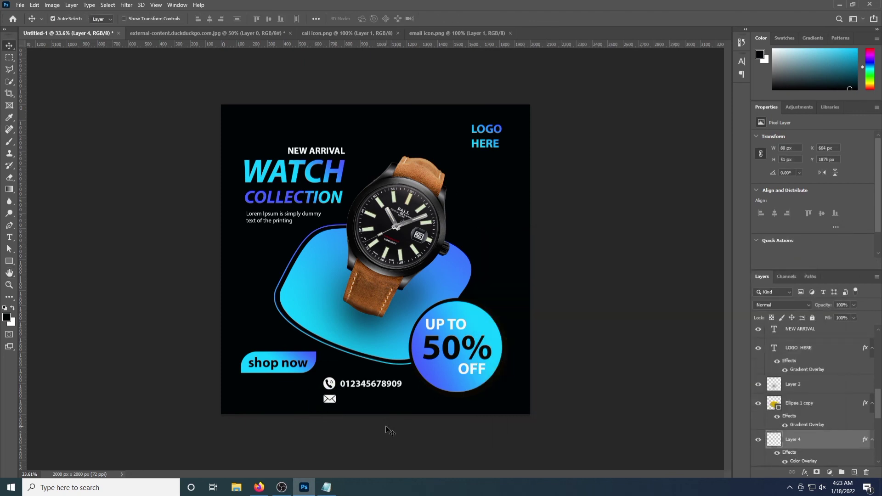
key(ctrl+t)
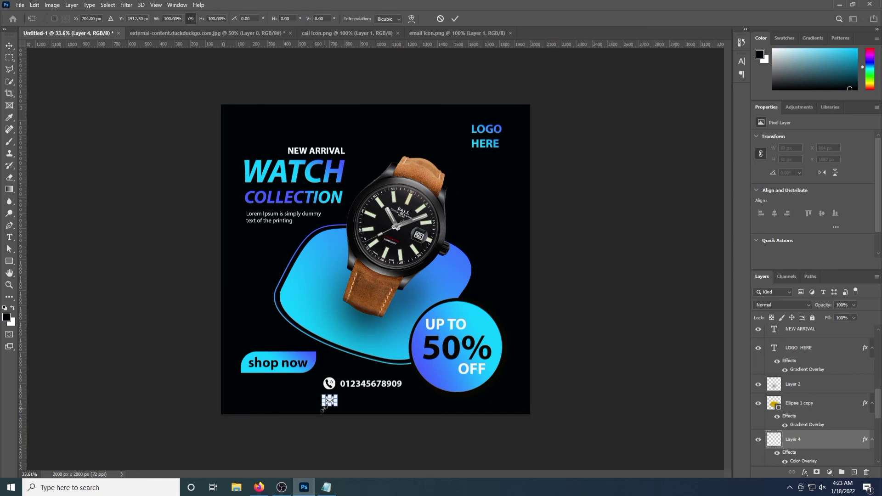
drag(324, 405, 325, 404)
key(Return)
key(Up)
key(Up)
key(Up)
key(Up)
key(Up)
key(Up)
key(Up)
key(Up)
key(Up)
key(Up)
key(Up)
key(Up)
key(Up)
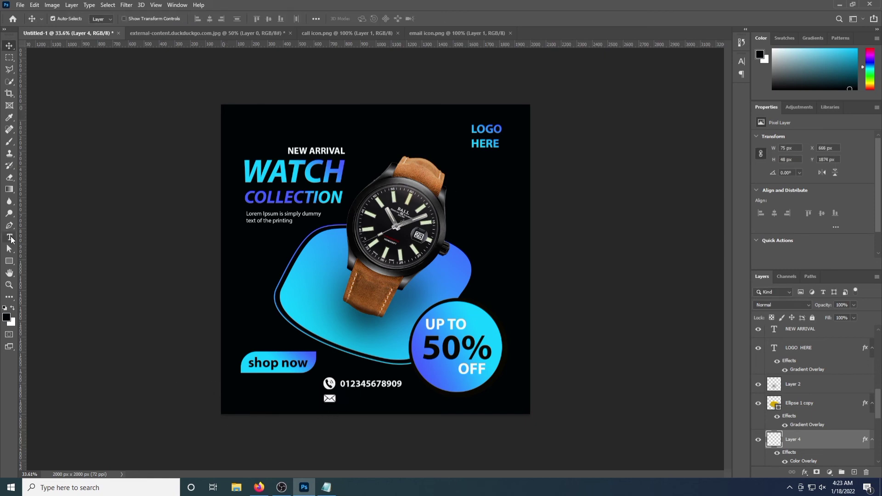
Type the sample e-mail address beside the envelope
click(9, 237)
click(342, 398)
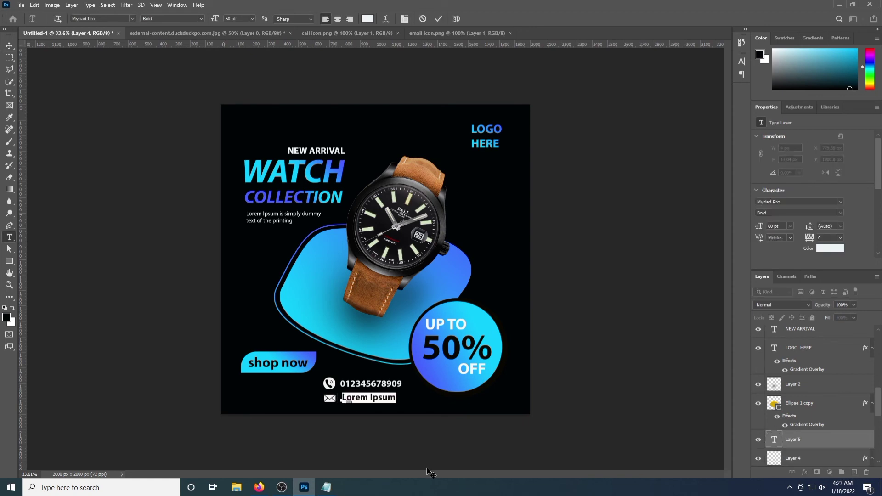
key(BackSpace)
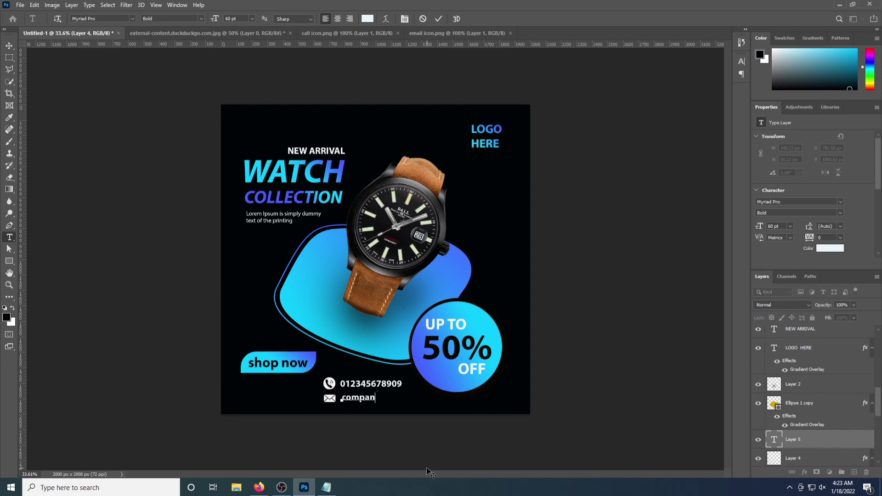
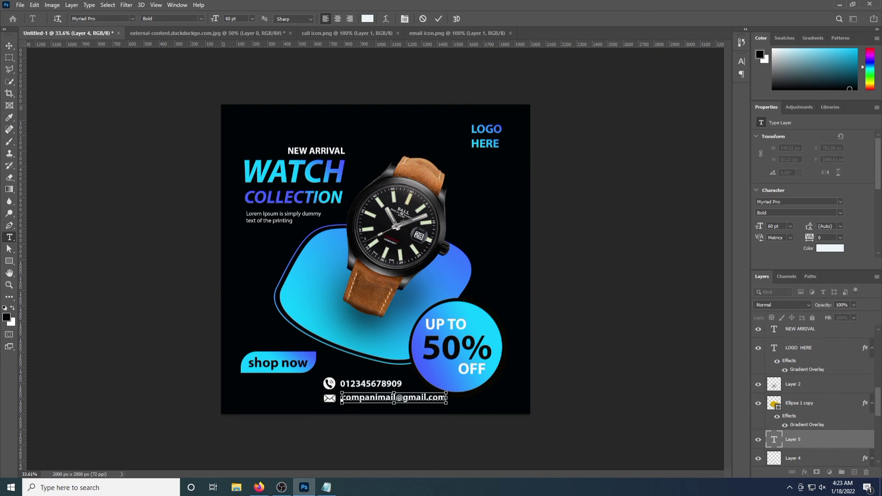
click(9, 46)
Scale the e-mail text to fit and align it under the phone number
key(ctrl+t)
drag(345, 408, 354, 405)
key(Return)
key(Left)
key(Left)
key(Left)
key(Left)
key(Left)
key(shift+Left)
key(shift+Left)
key(shift+Left)
key(shift+Left)
key(shift+Left)
key(shift+Left)
key(shift+Left)
key(Down)
key(Down)
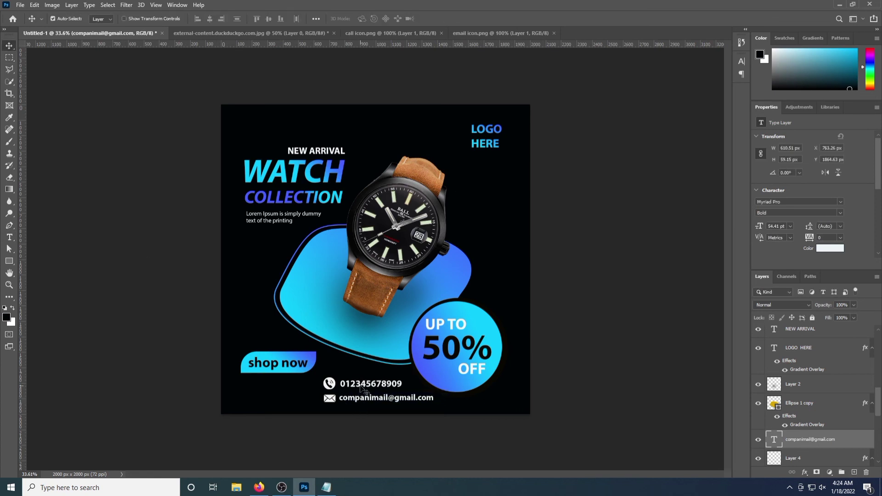
click(370, 390)
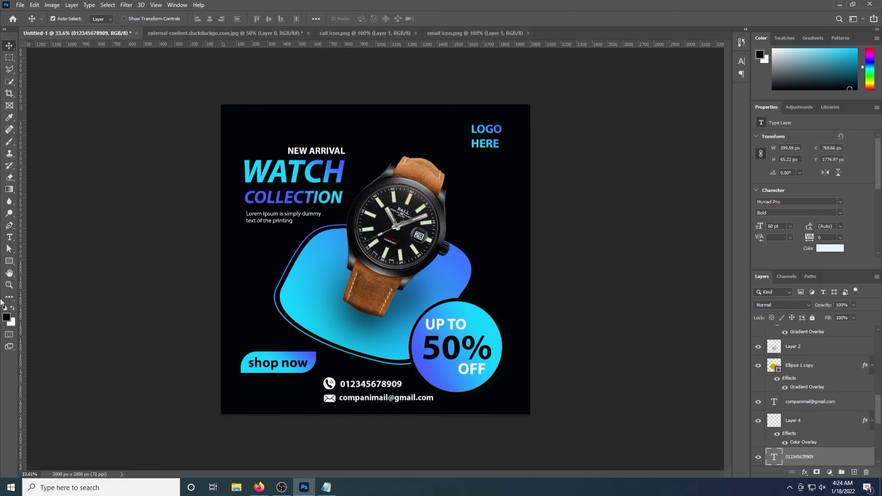
Draw a thin rectangle left of the contact lines, nudge it into place, and fill it white
drag(9, 261, 41, 261)
drag(315, 376, 318, 404)
click(7, 46)
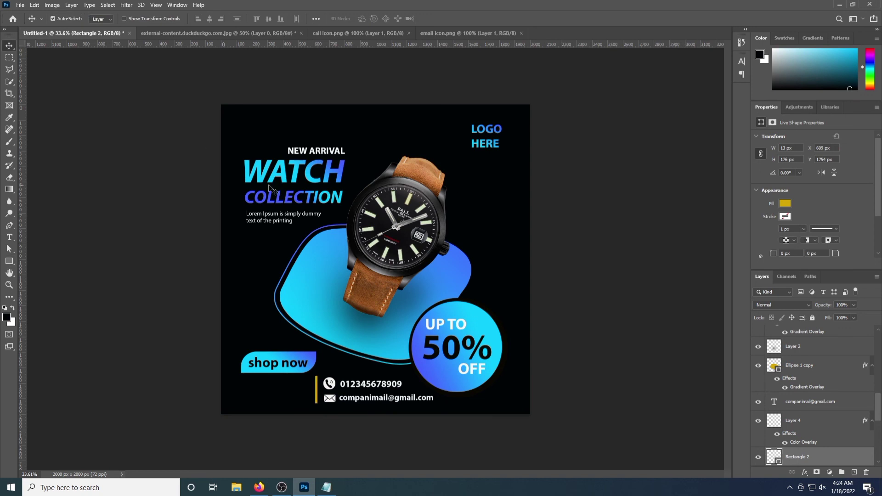
key(Right)
key(Right)
key(Down)
key(Down)
key(Down)
key(Down)
click(9, 262)
click(99, 21)
click(49, 67)
click(8, 46)
Open the dot-pattern, ring and zigzag element files together
click(20, 5)
click(21, 24)
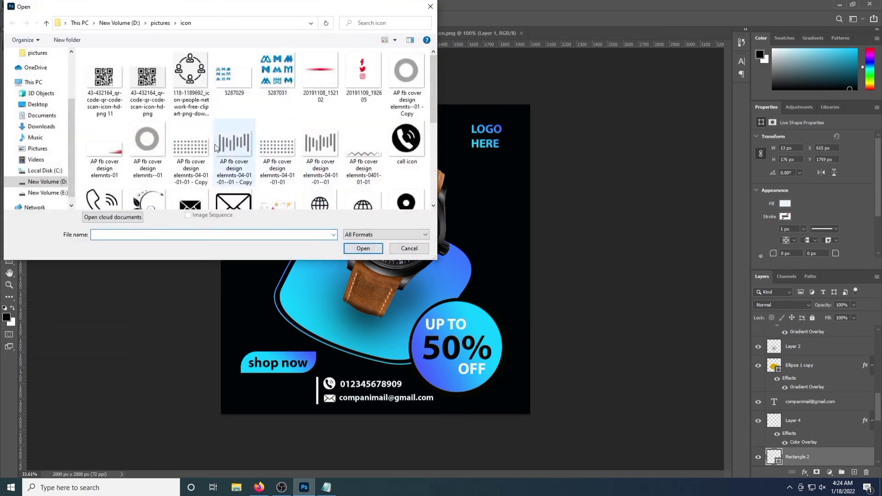
click(191, 150)
ctrl+click(148, 149)
ctrl+click(363, 150)
click(363, 248)
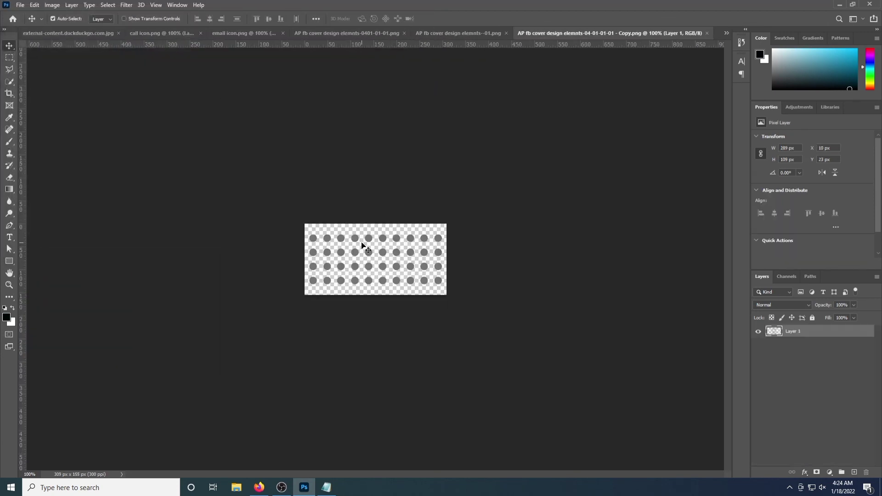
Close the watch, call icon and email icon documents without saving
click(50, 34)
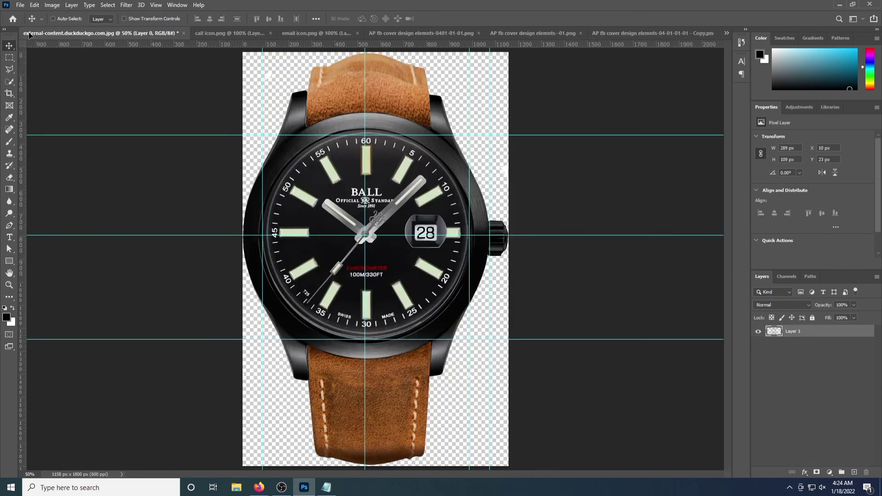
click(183, 33)
click(444, 186)
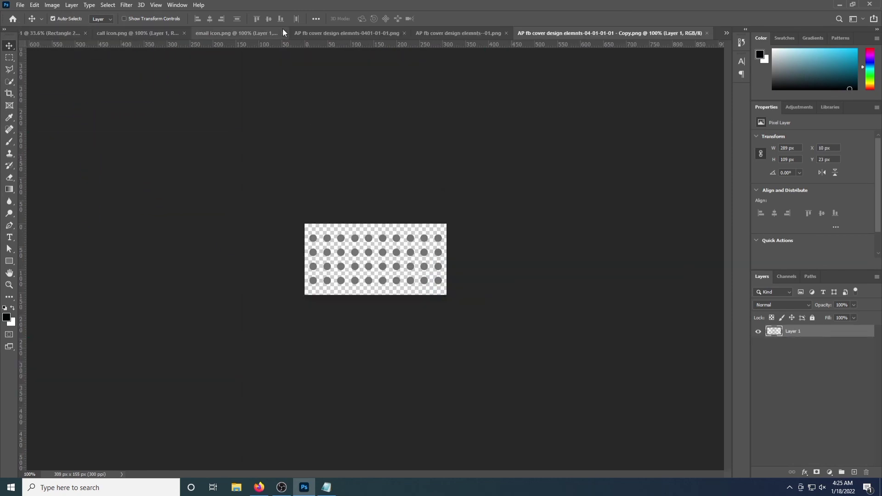
click(161, 32)
click(233, 33)
click(206, 32)
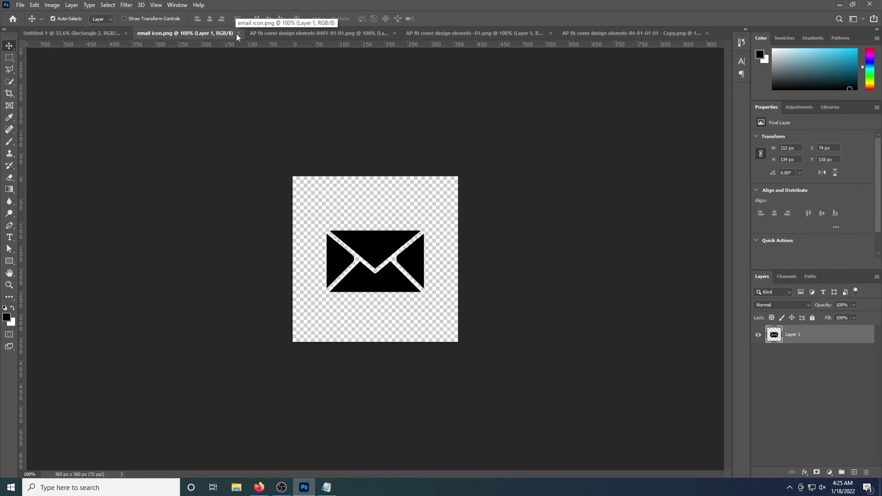
click(236, 33)
click(39, 35)
Copy the dot grid, ring and zigzag into the ad, placing grid and zigzag
drag(39, 36, 483, 220)
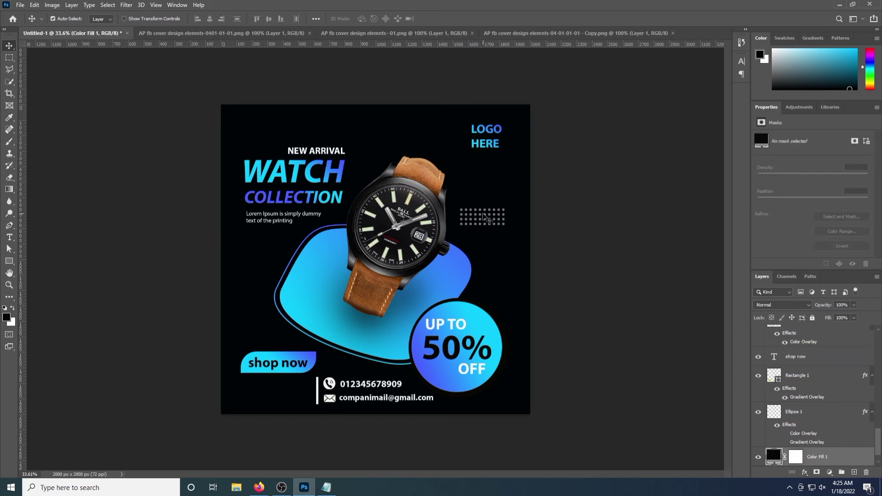
drag(481, 222, 489, 222)
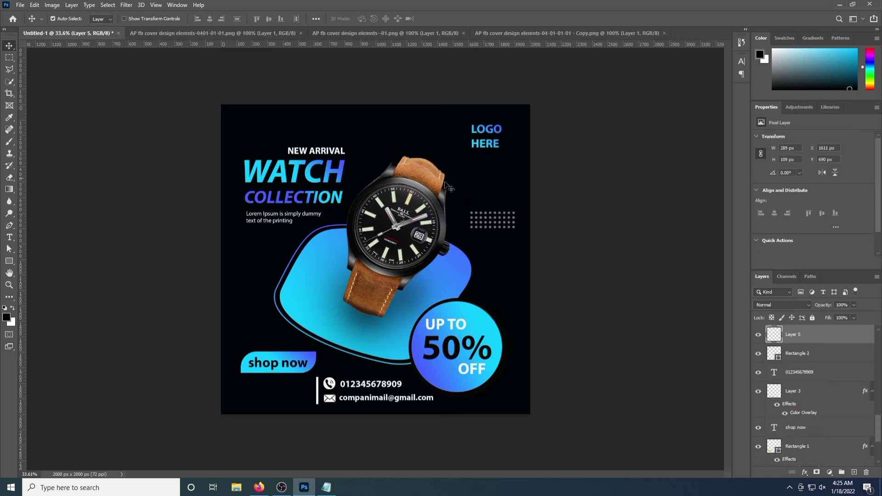
click(343, 33)
drag(379, 234, 240, 113)
click(541, 33)
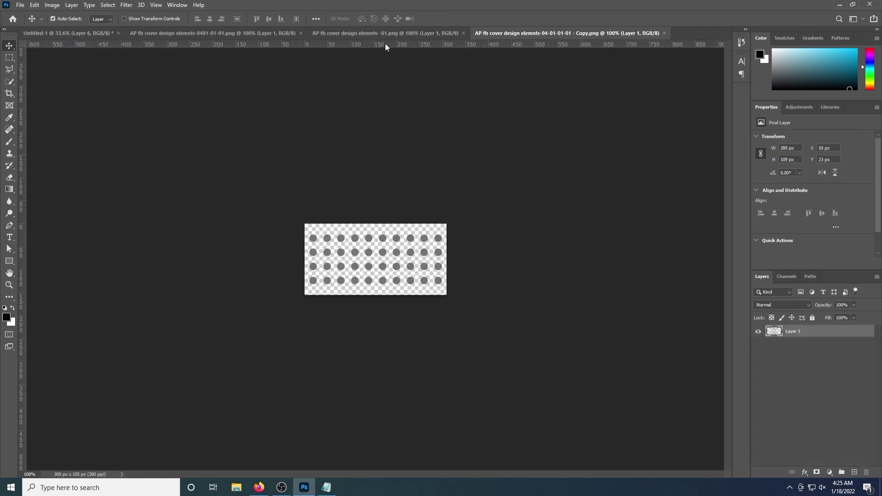
click(243, 33)
drag(375, 259, 78, 37)
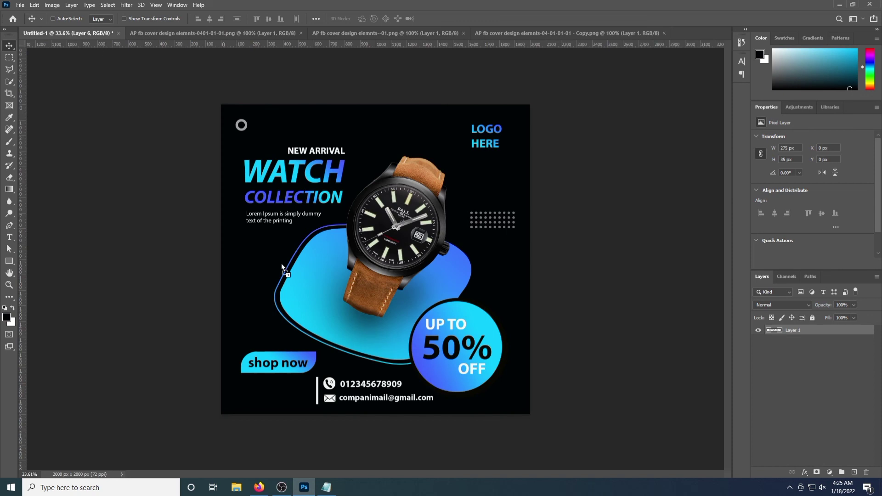
drag(281, 263, 253, 262)
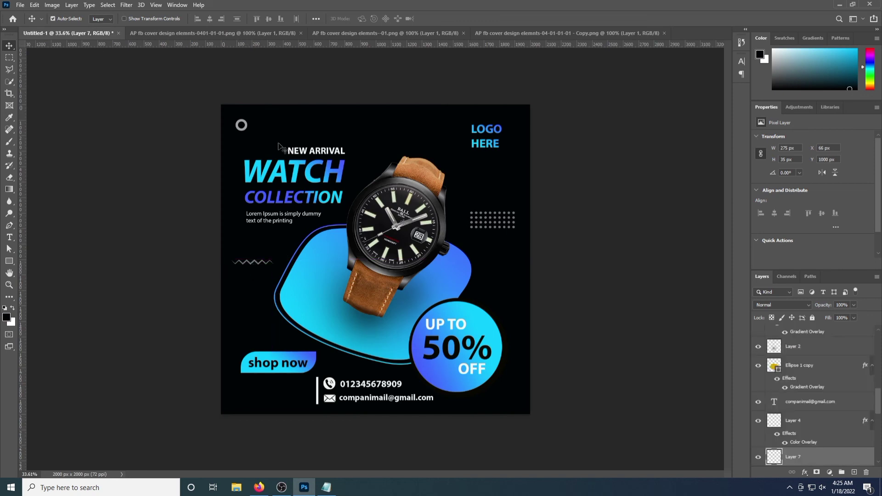
Duplicate the dot grid to top centre, zigzag to bottom right, and the ring twice
click(493, 229)
click(494, 222)
drag(494, 223, 365, 131)
ctrl+click(257, 263)
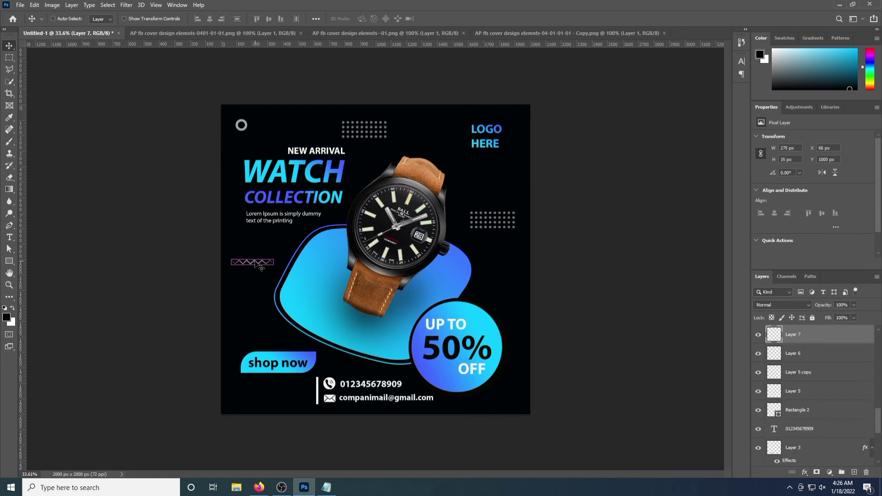
drag(257, 264, 504, 401)
ctrl+click(243, 132)
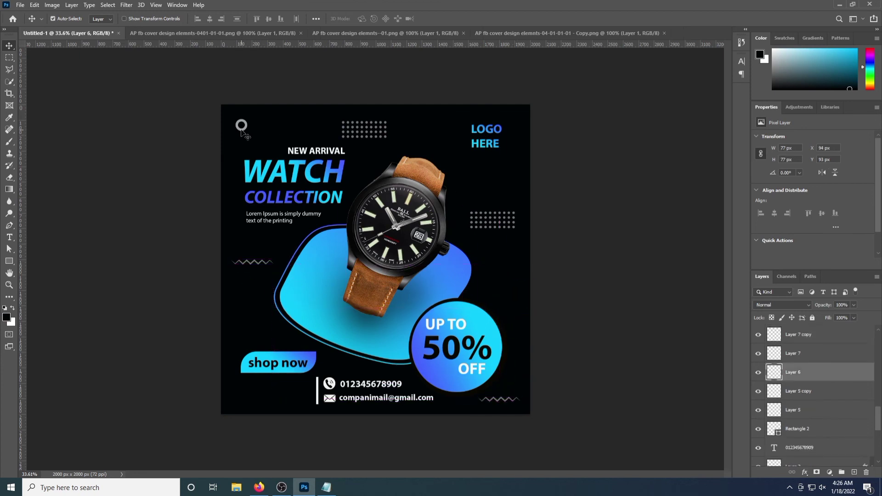
drag(243, 130, 265, 401)
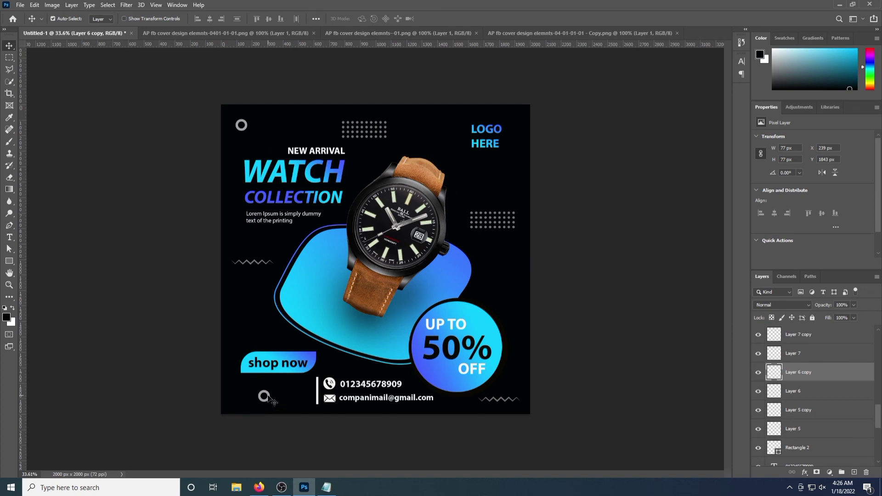
drag(271, 401, 511, 299)
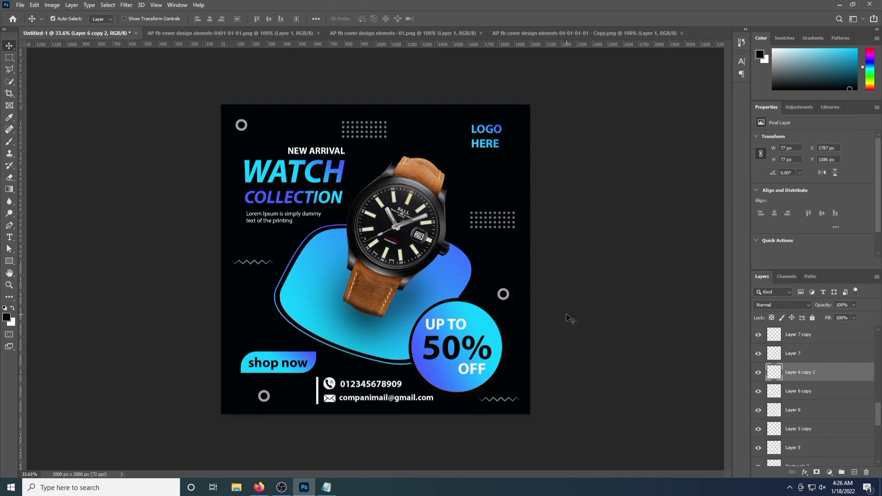